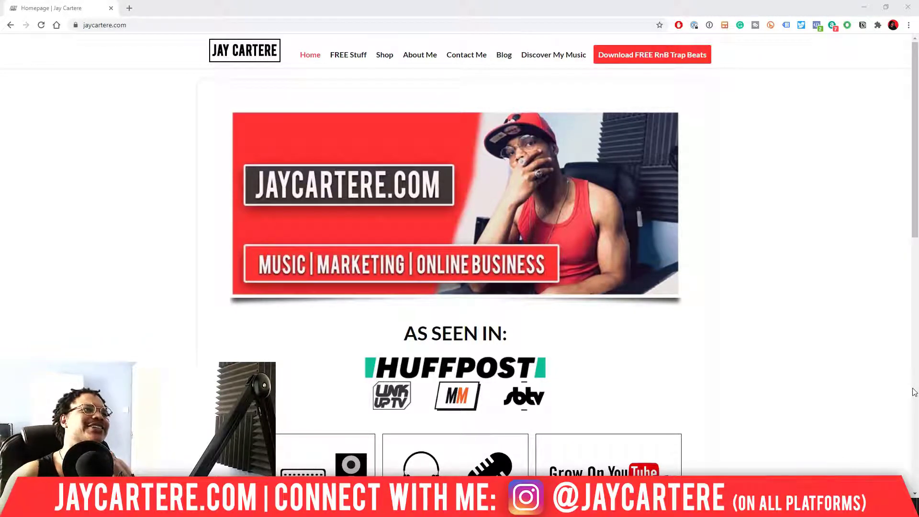
Step: Switch from the browser to FL Studio and play the arrangement from the start up to bar 57 as a selected time range
click(868, 7)
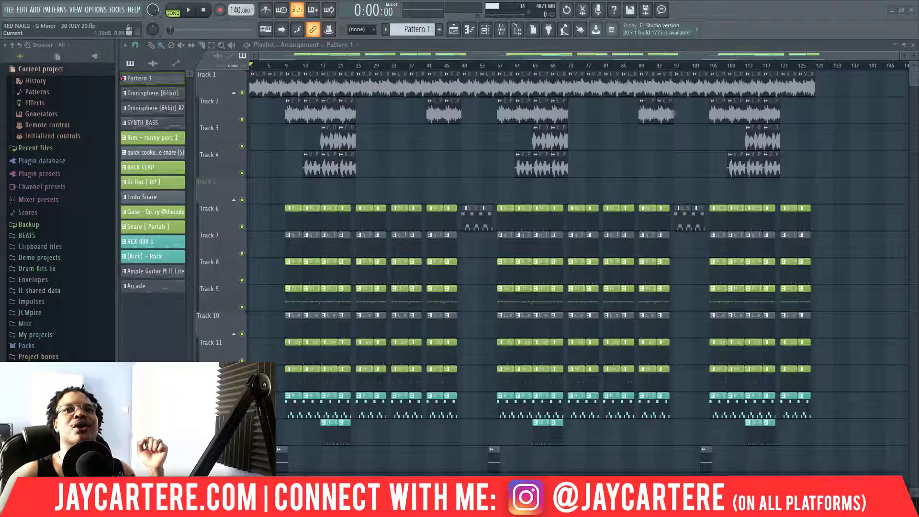
mouse_move(918, 71)
mouse_down()
mouse_move(389, 67)
mouse_move(918, 72)
mouse_up()
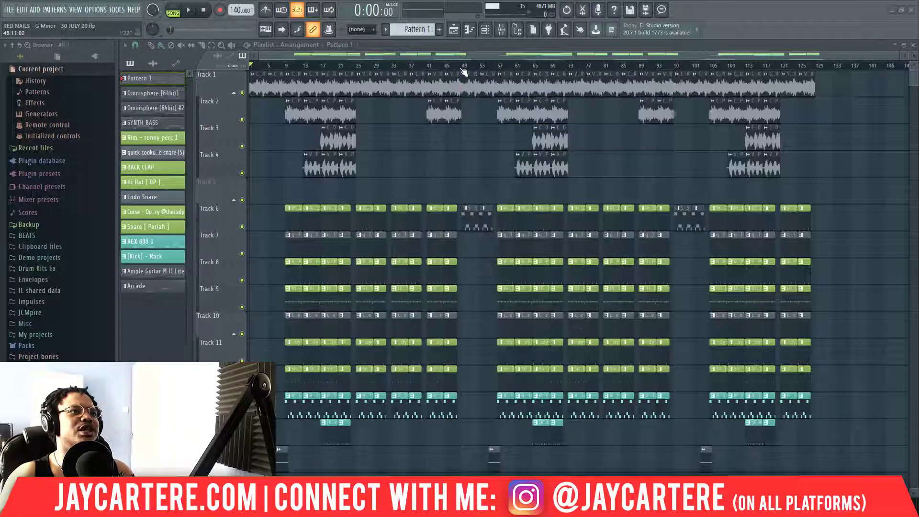
drag(461, 66, 222, 76)
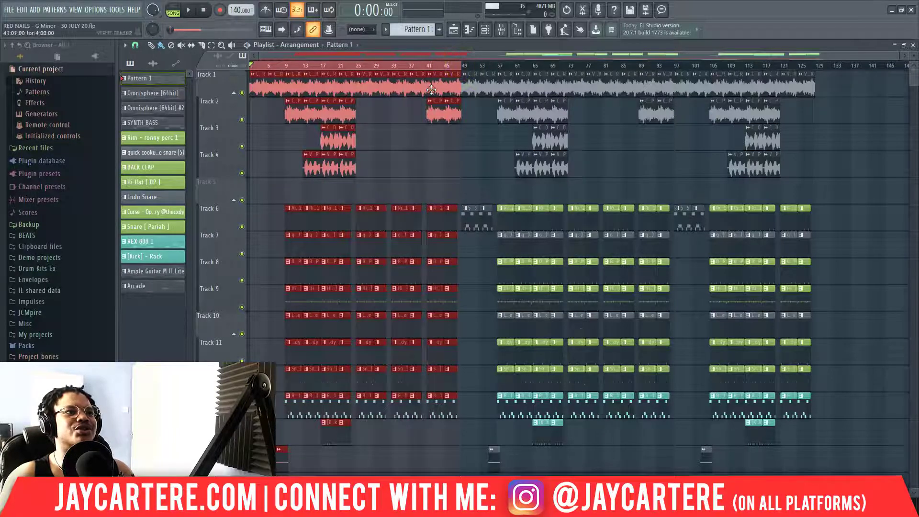
right_click(495, 66)
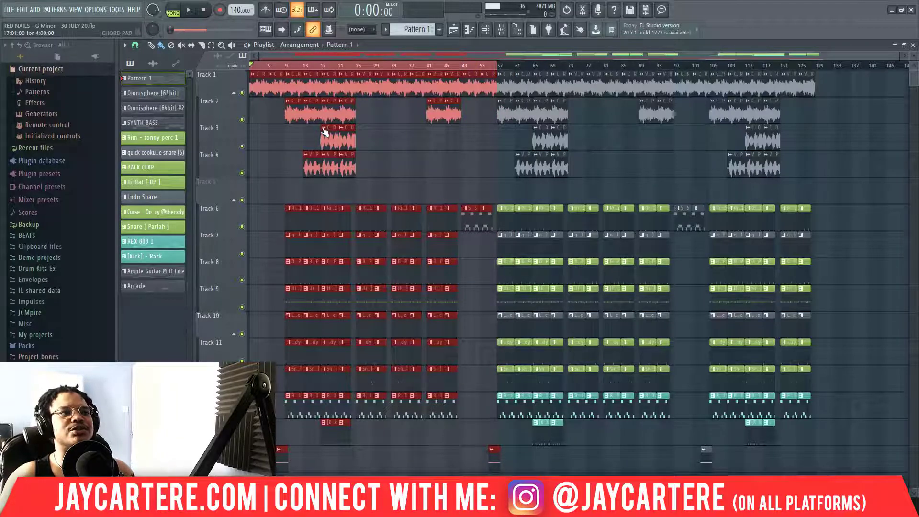
key(space)
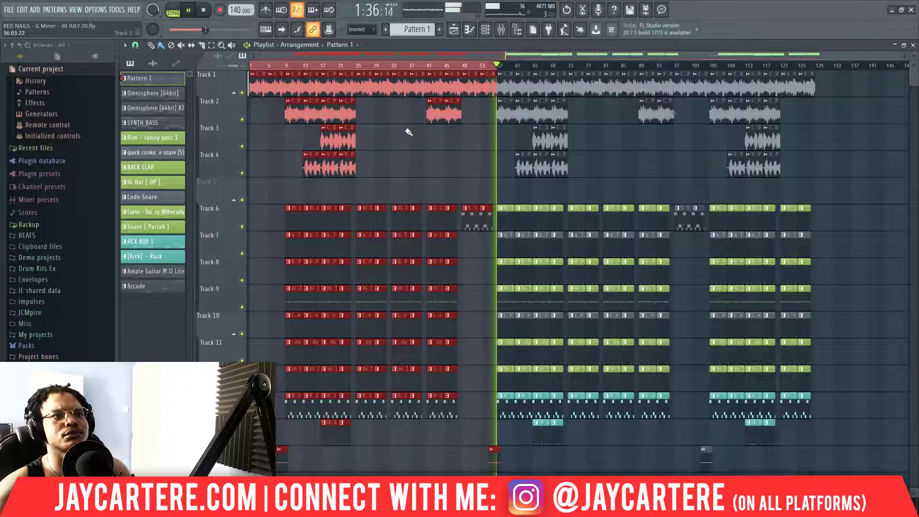
key(space)
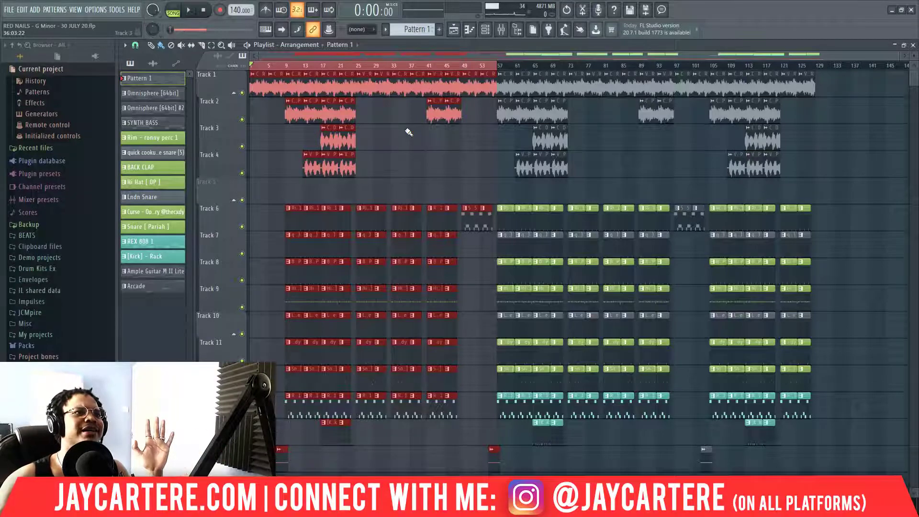
Step: Open the channel rack, extend its height to show more channels, and place it below the playlist's Track 1
key(F6)
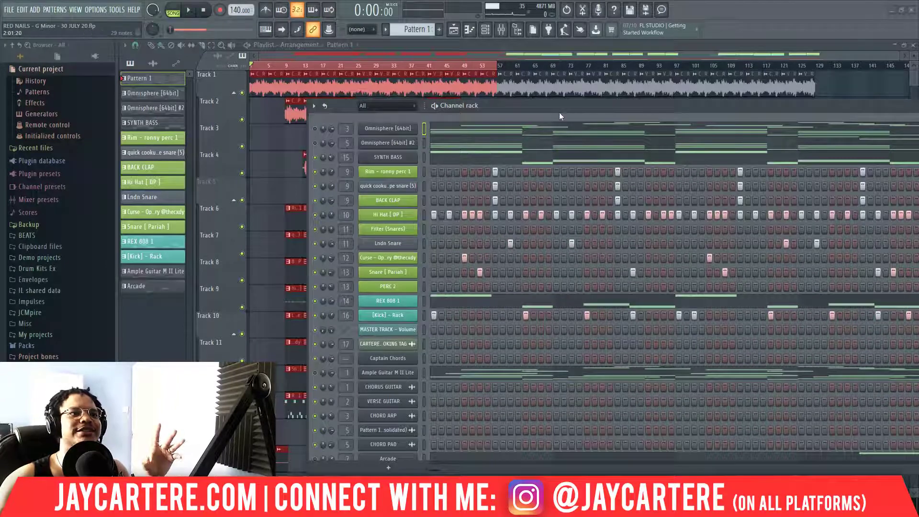
drag(561, 109, 426, 123)
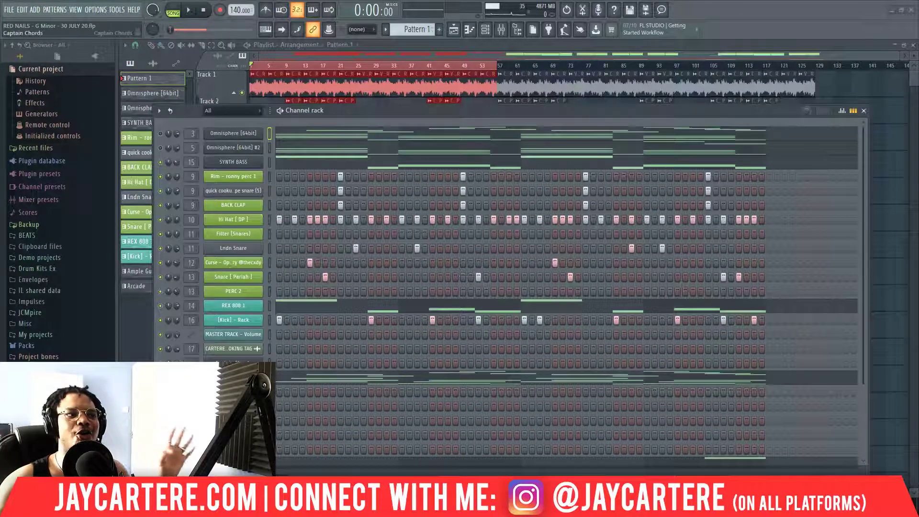
drag(353, 110, 391, 108)
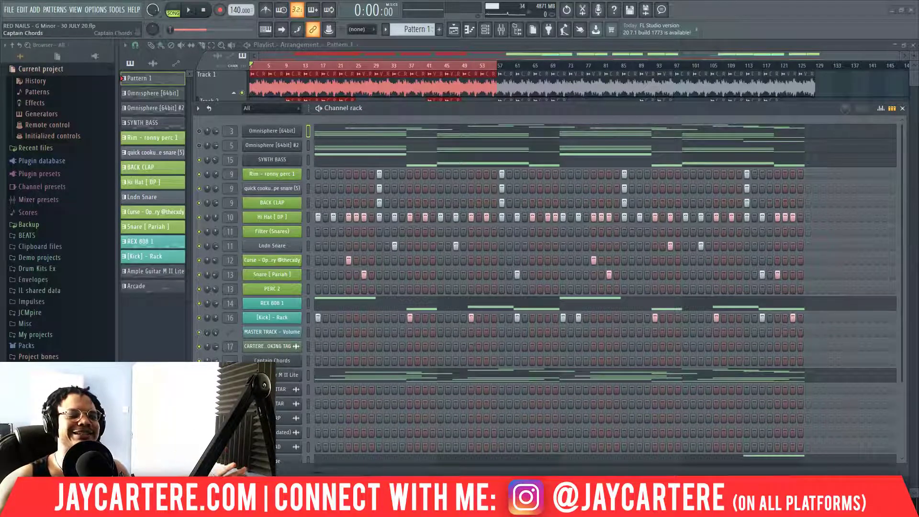
drag(418, 107, 383, 91)
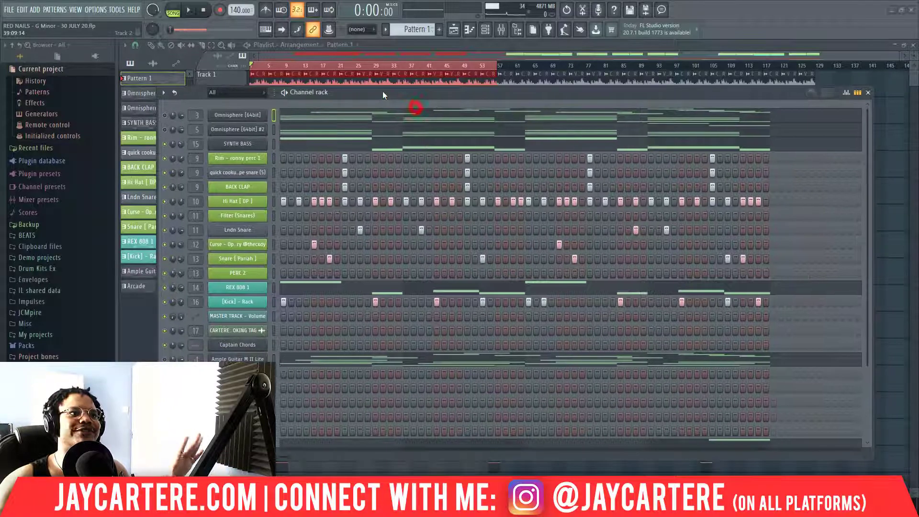
click(452, 459)
drag(453, 459, 452, 487)
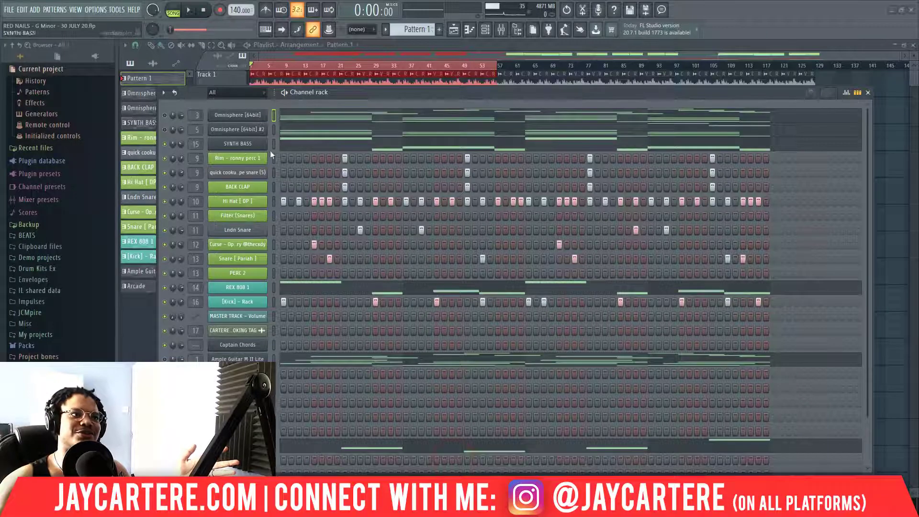
drag(383, 95, 455, 104)
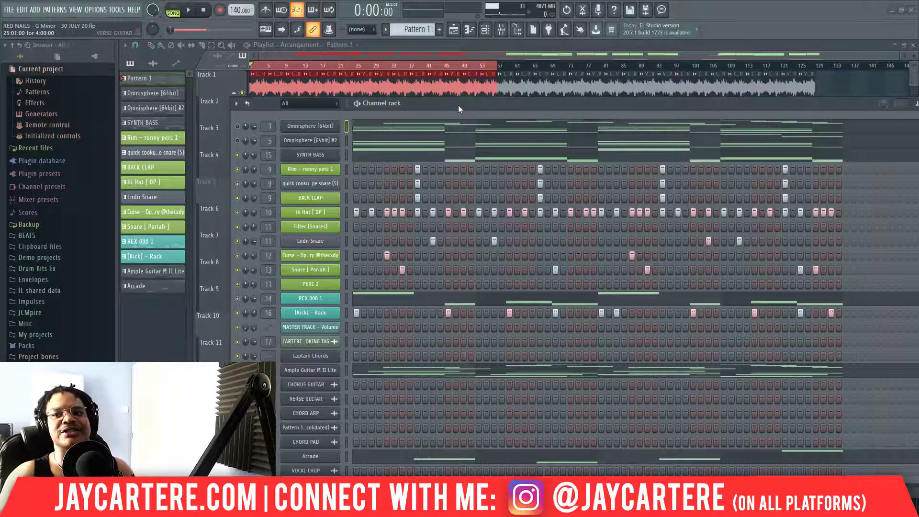
Step: Play the opening of the arrangement briefly and move the channel rack clear of the pattern list
key(space)
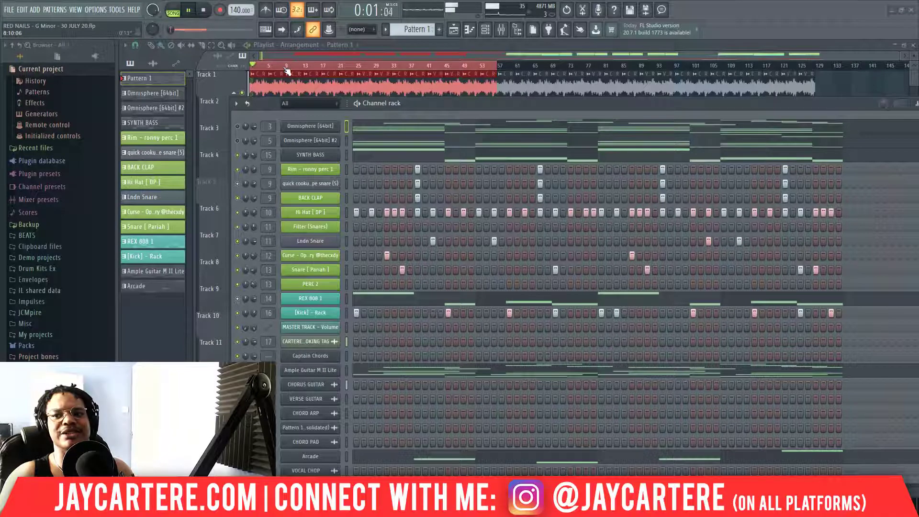
key(space)
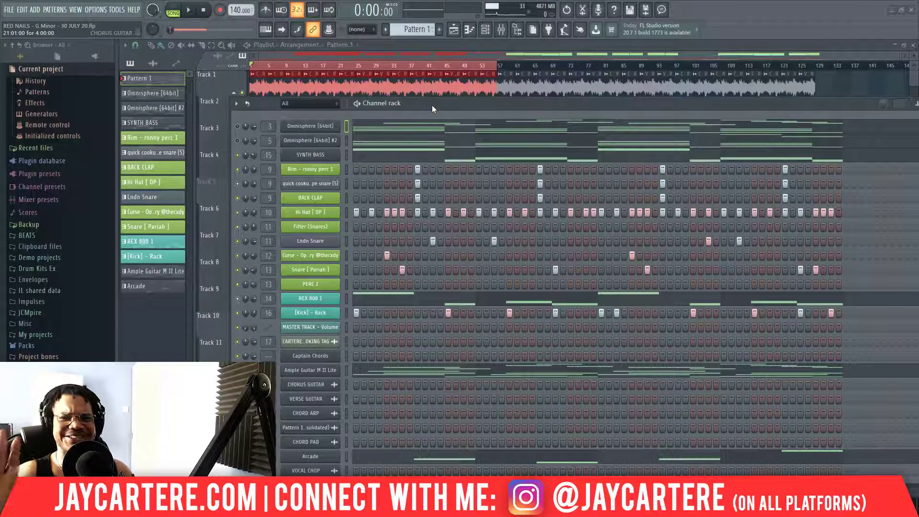
drag(419, 103, 507, 93)
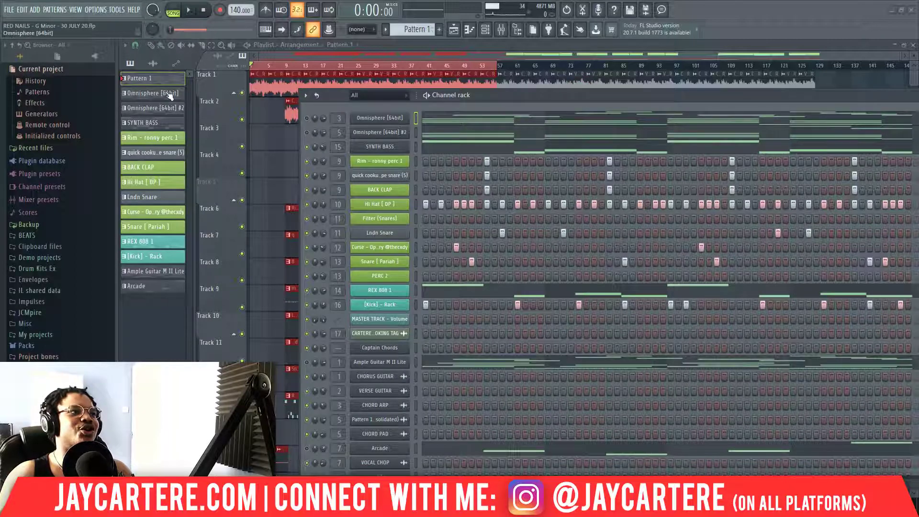
Step: Unmute the first Omnisphere channel and switch to the Omnisphere [64bit] pattern, keeping the channel rack below the upper playlist tracks
click(307, 118)
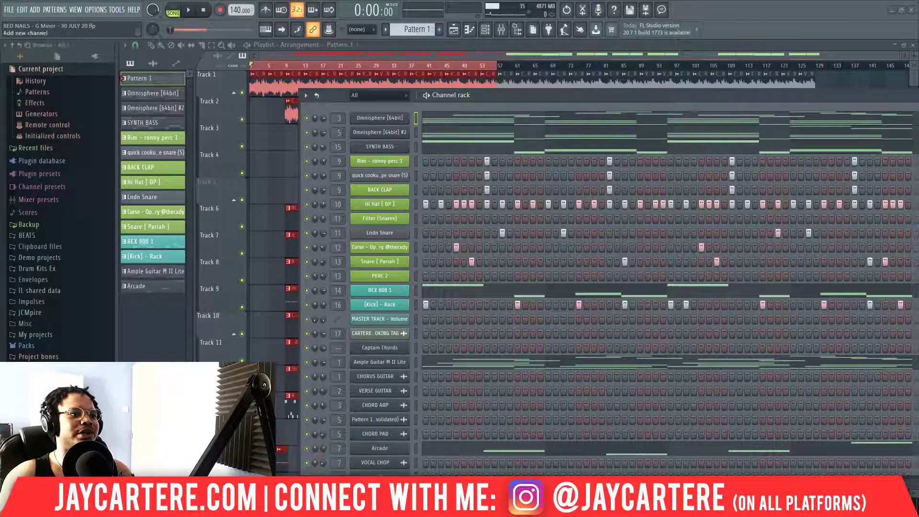
click(146, 94)
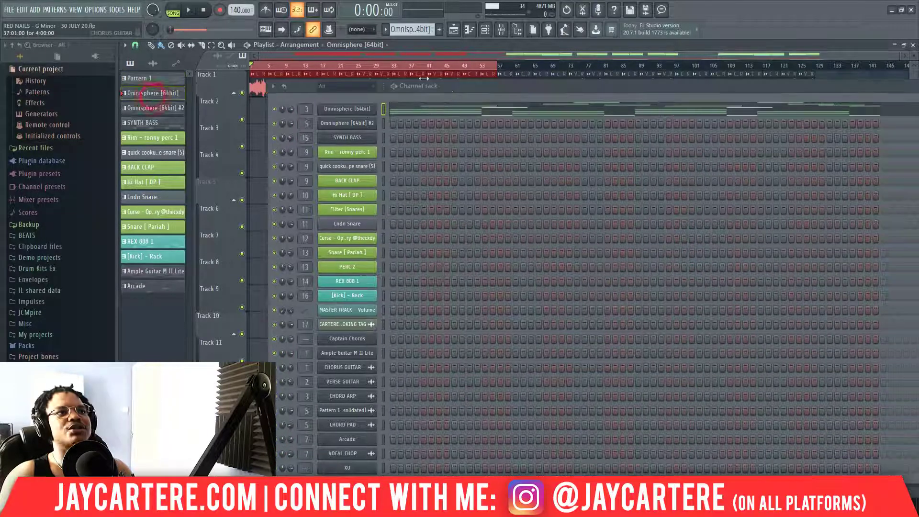
drag(459, 96, 434, 156)
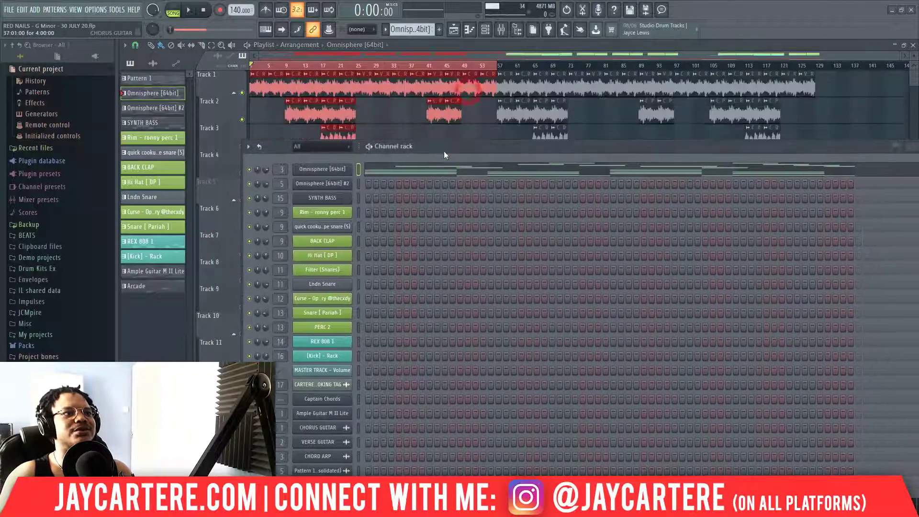
right_click(336, 169)
click(503, 150)
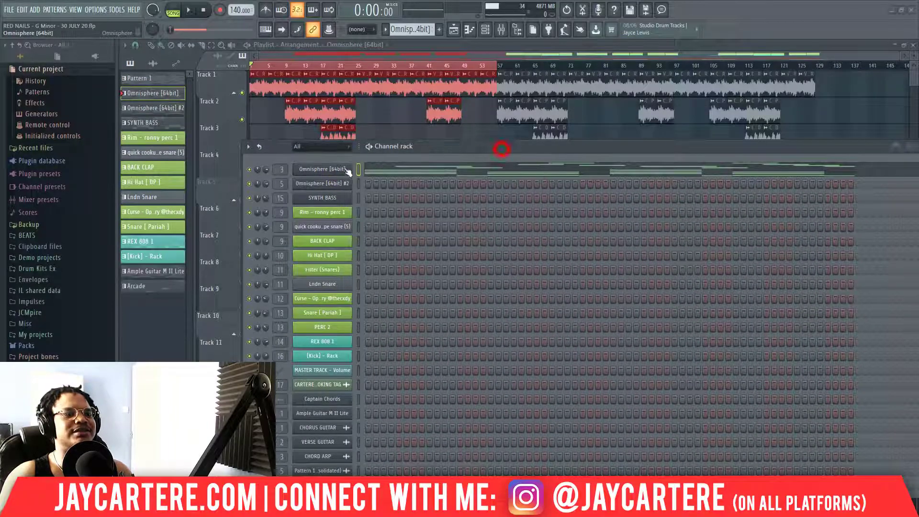
right_click(344, 171)
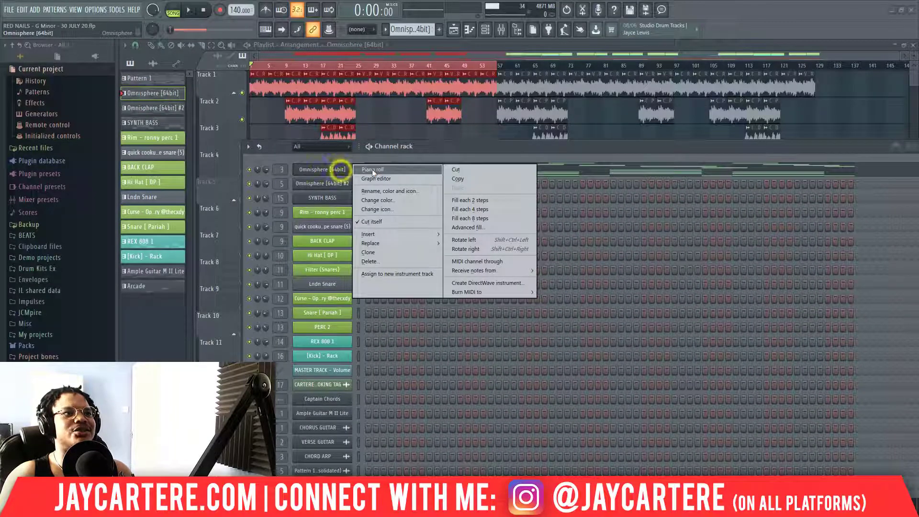
click(432, 149)
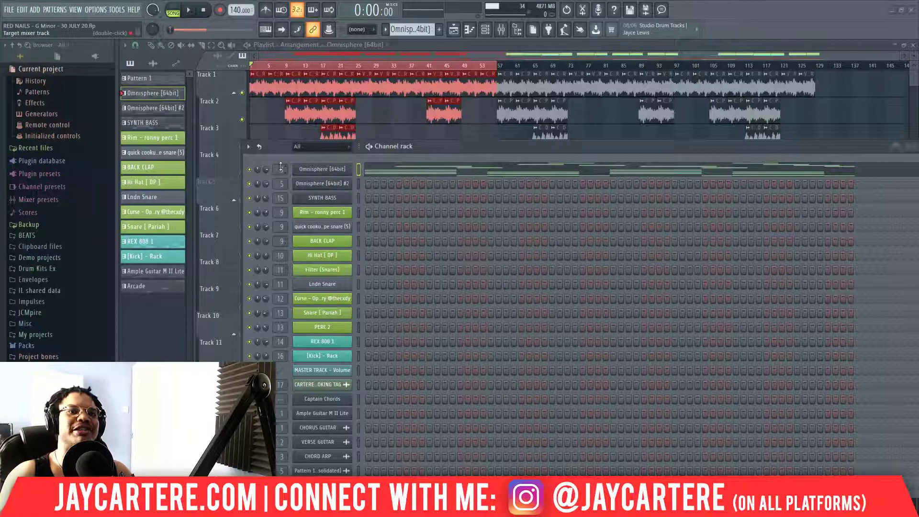
Step: Open the first Omnisphere channel's plugin and filter its patch browser to the ARP + BPM category
click(323, 165)
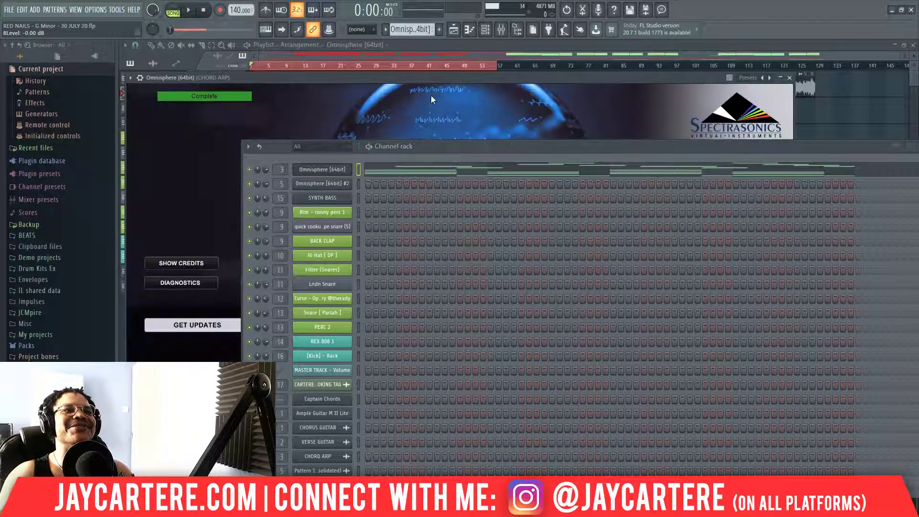
click(439, 118)
drag(472, 148, 914, 167)
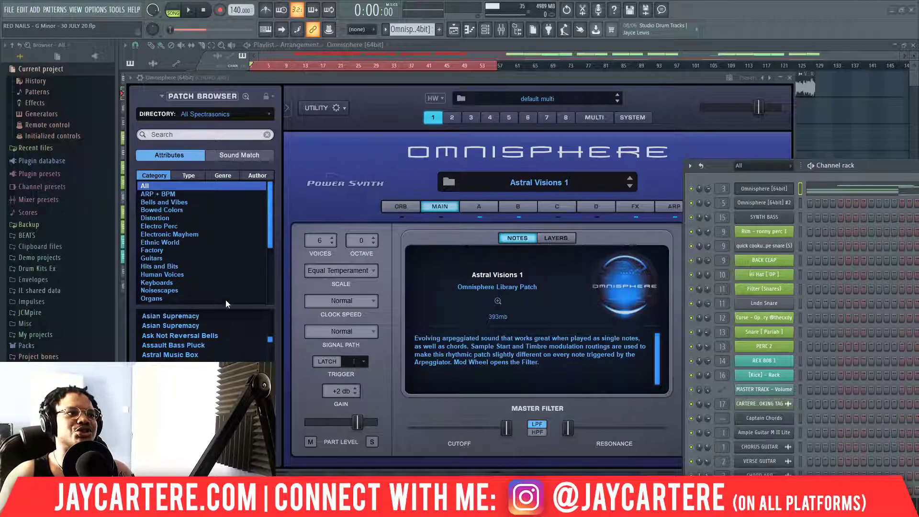
click(165, 194)
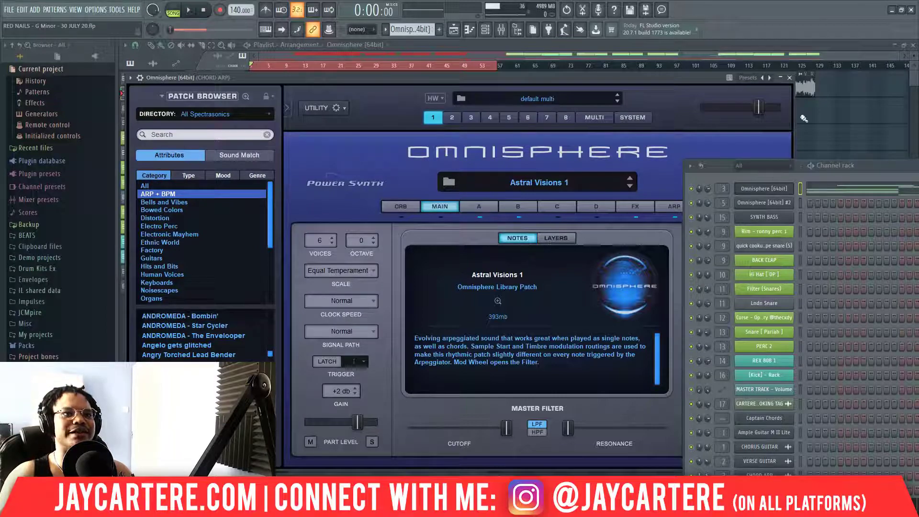
Step: Open the first Omnisphere channel's piano roll and fit the whole four-bar chord and arp pattern in view
drag(875, 166, 463, 164)
right_click(362, 187)
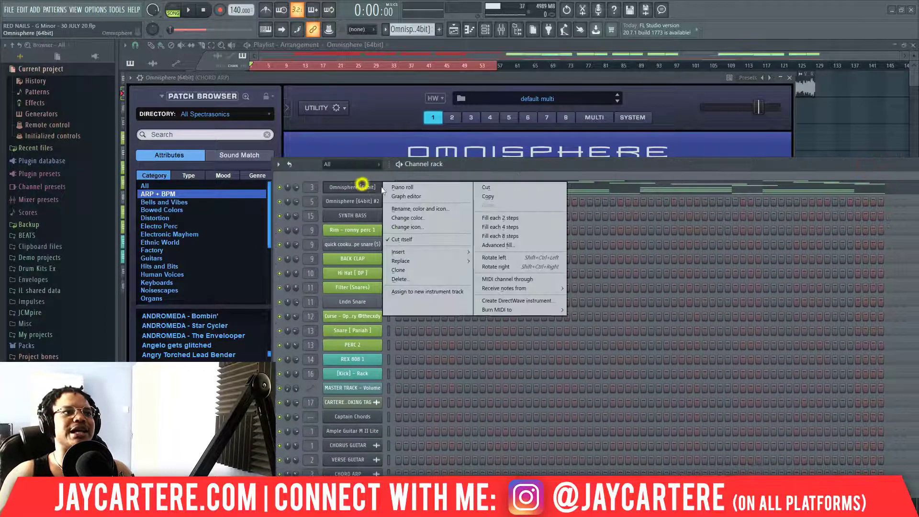
click(390, 187)
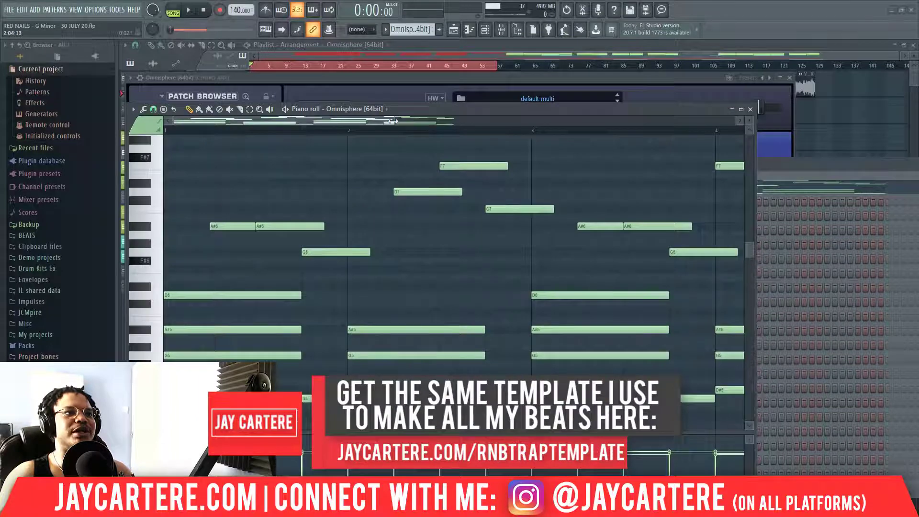
drag(393, 122, 853, 127)
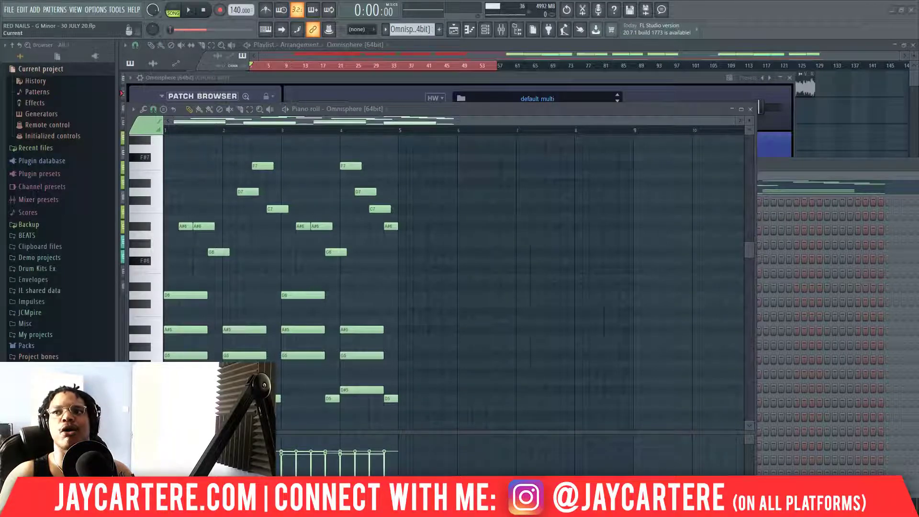
Step: Show the mixer to view the CHORD ARP track and its effect slots, and put the mixer away
key(F9)
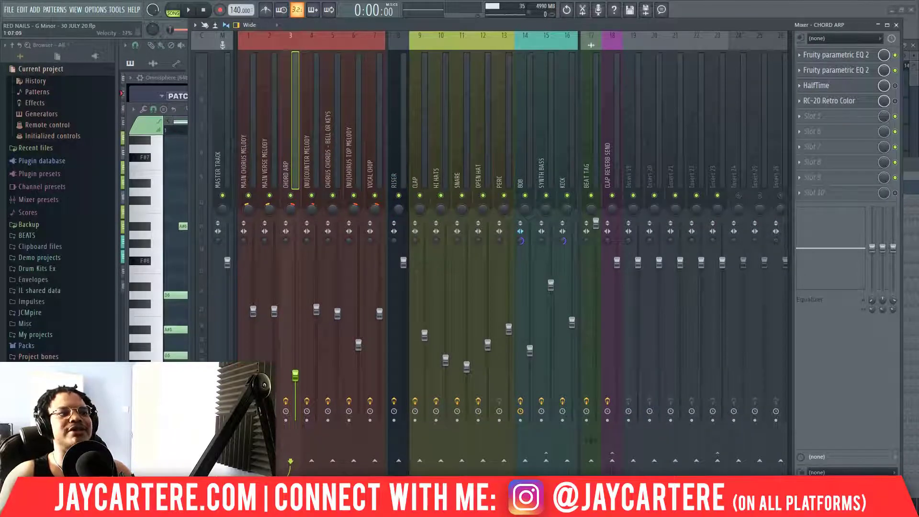
drag(190, 480, 21, 495)
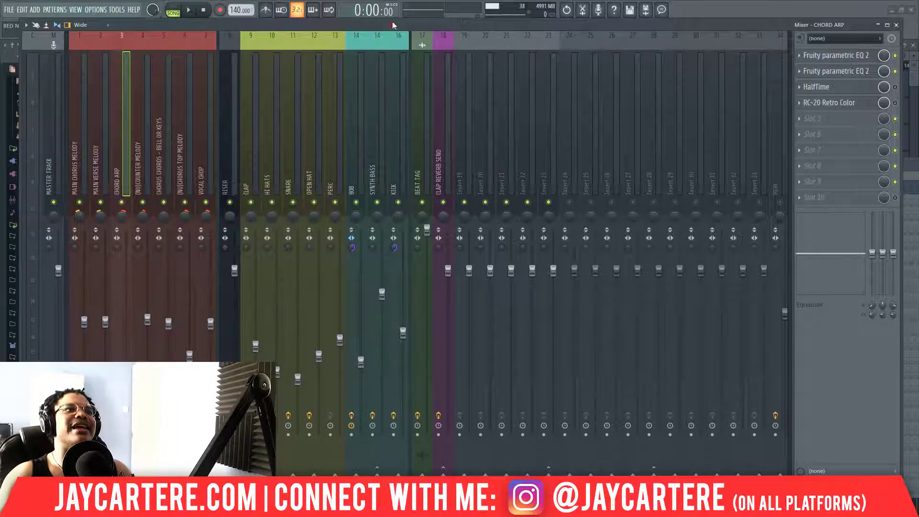
drag(391, 26, 391, 16)
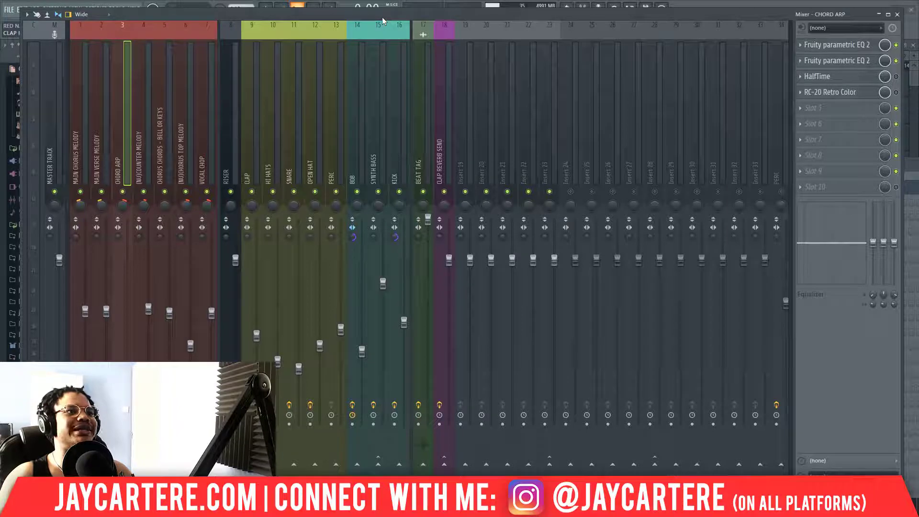
drag(399, 12, 918, 25)
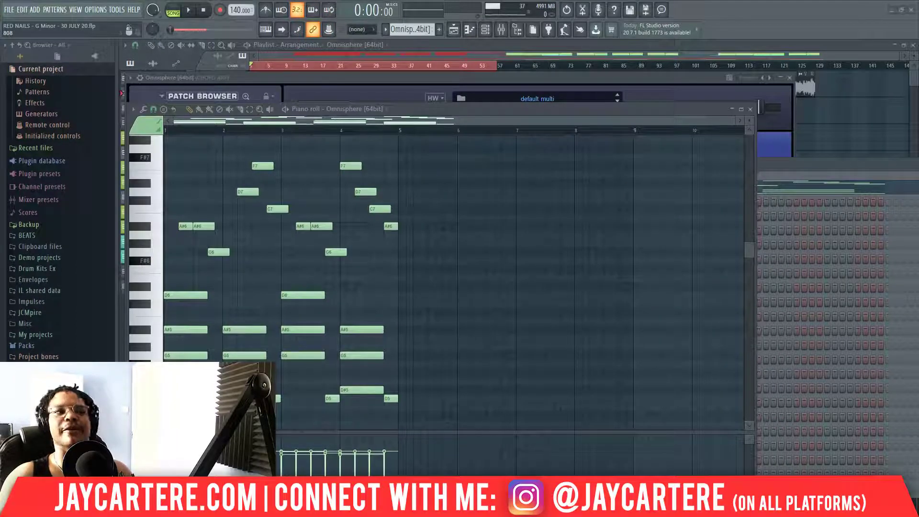
Step: Move the Omnisphere piano roll up to just below the transport controls so its notes and velocities are in view
drag(463, 110, 464, 69)
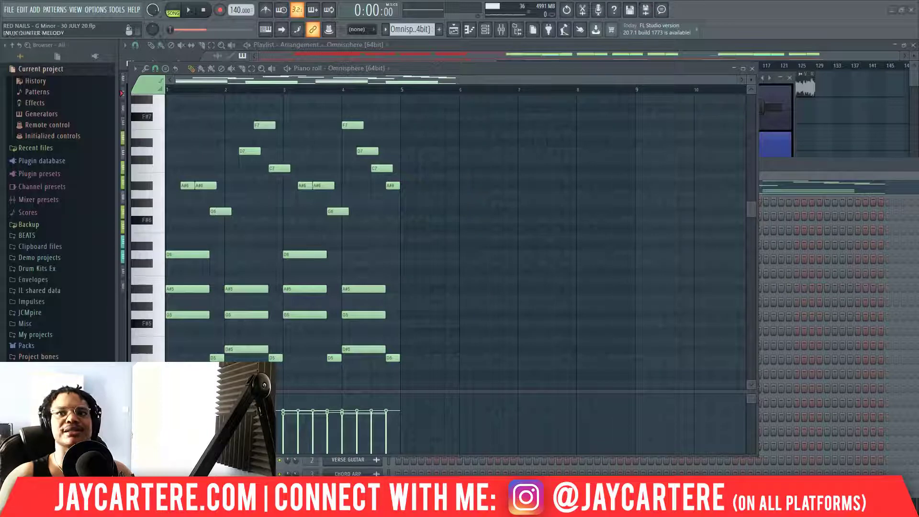
drag(562, 71, 565, 65)
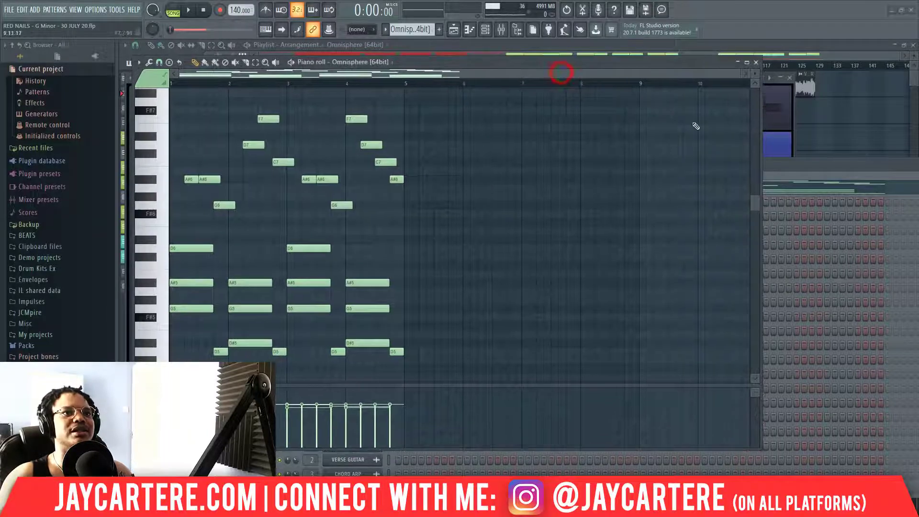
drag(489, 66, 489, 58)
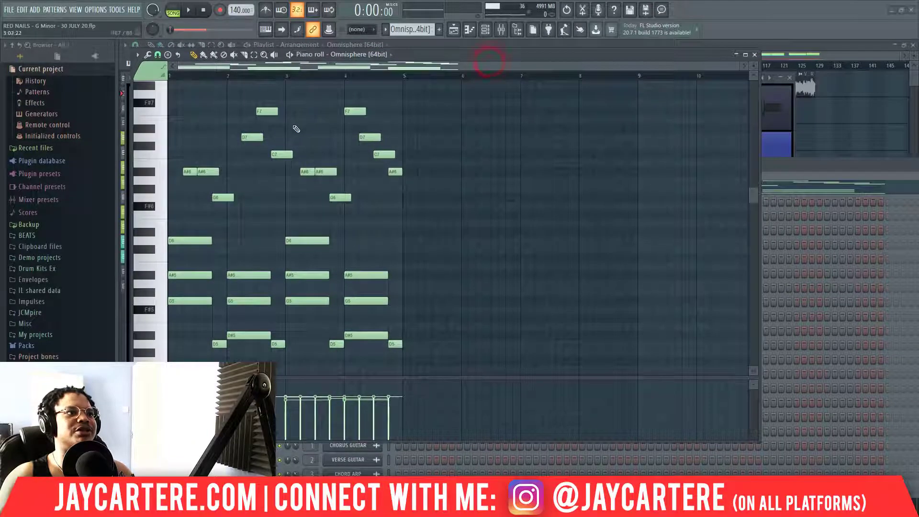
drag(419, 54, 448, 51)
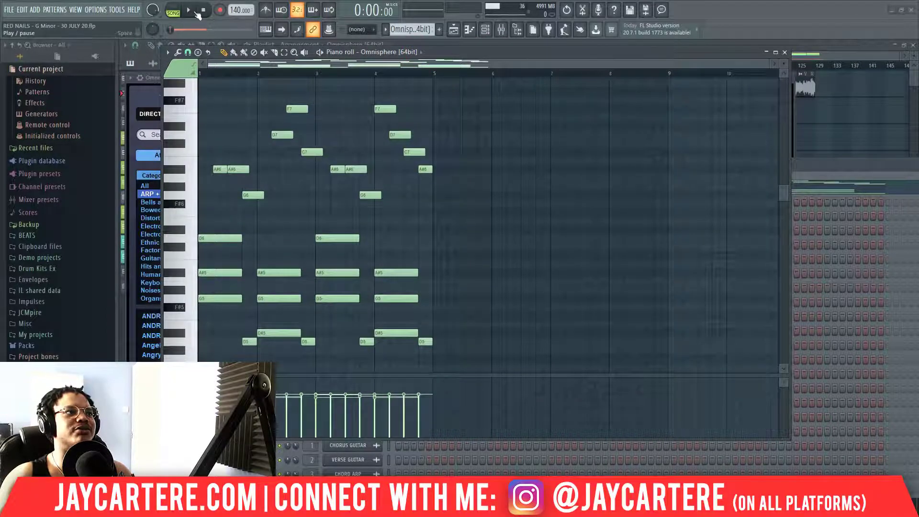
Step: Play the Omnisphere chord and arp pattern in pattern mode and stop playback
click(173, 7)
click(189, 10)
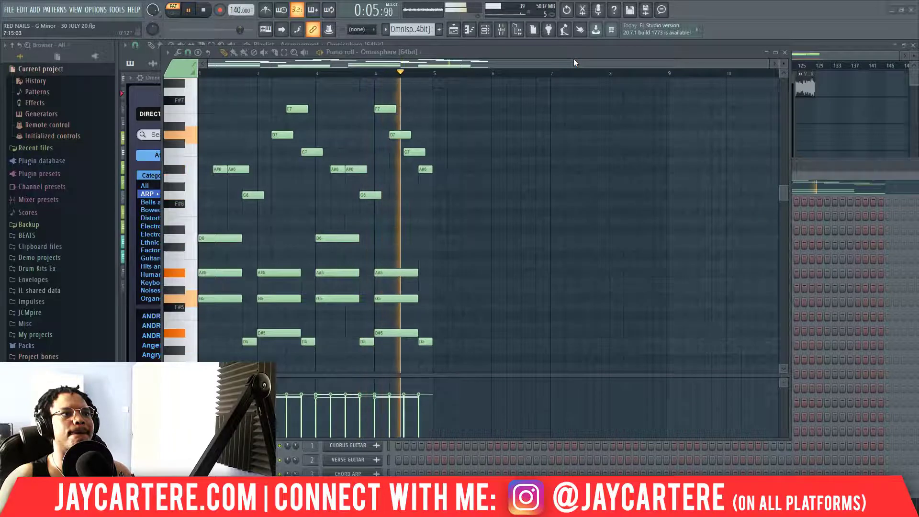
key(space)
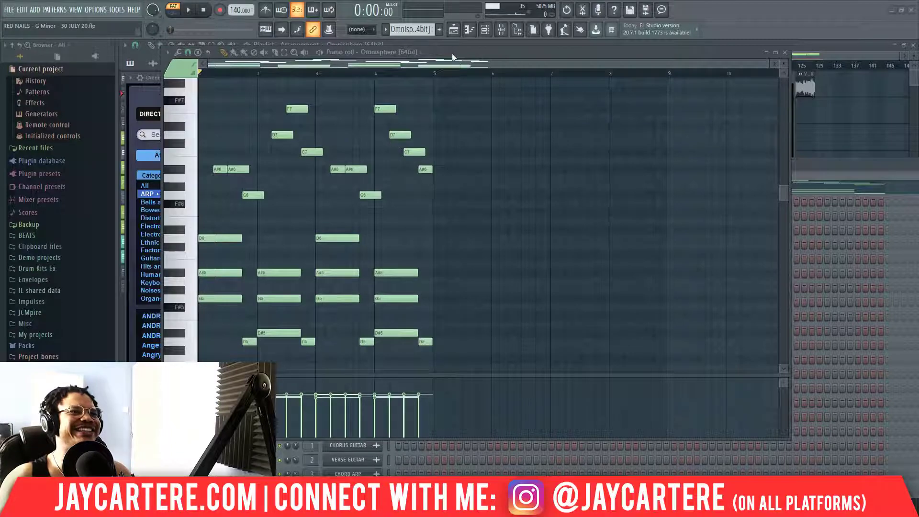
mouse_move(452, 53)
mouse_down()
mouse_move(543, 54)
mouse_move(454, 58)
mouse_up()
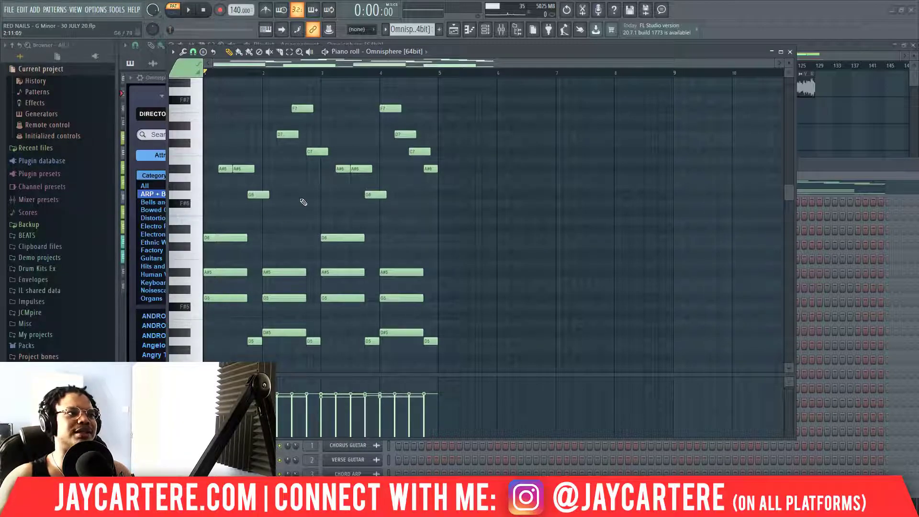
Step: Try staggering the first chord by delaying its A#5 and D6 notes, and undo both moves
drag(222, 271, 238, 272)
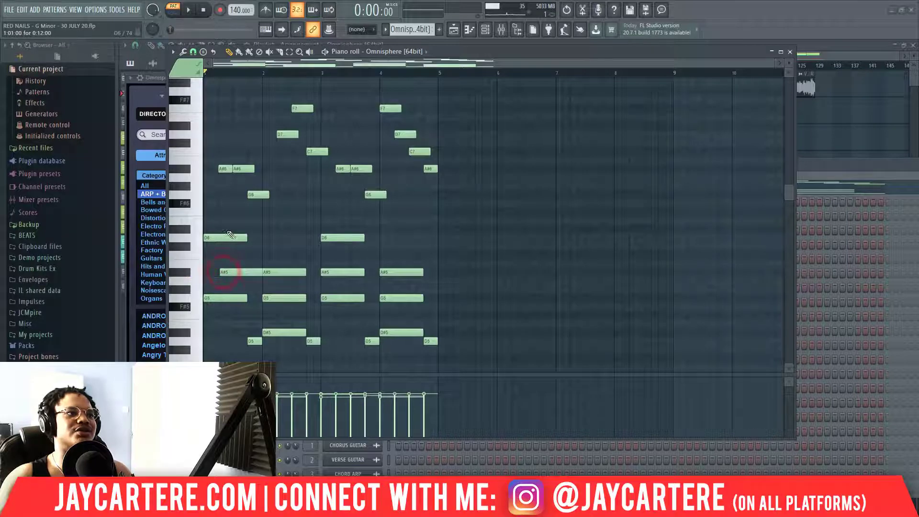
drag(221, 238, 246, 242)
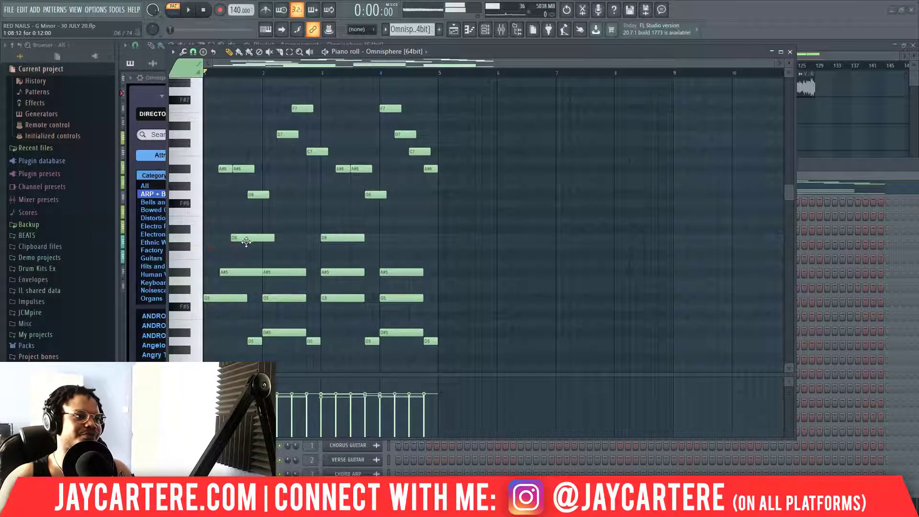
key(ctrl+z)
key(ctrl+z)
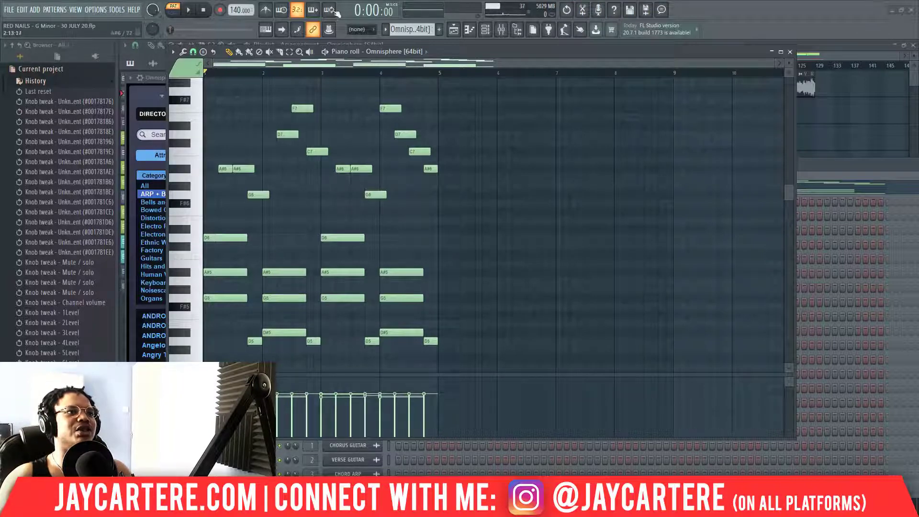
Step: Close the Omnisphere piano roll and reposition the channel rack so its list of channels is in view
drag(501, 58, 493, 83)
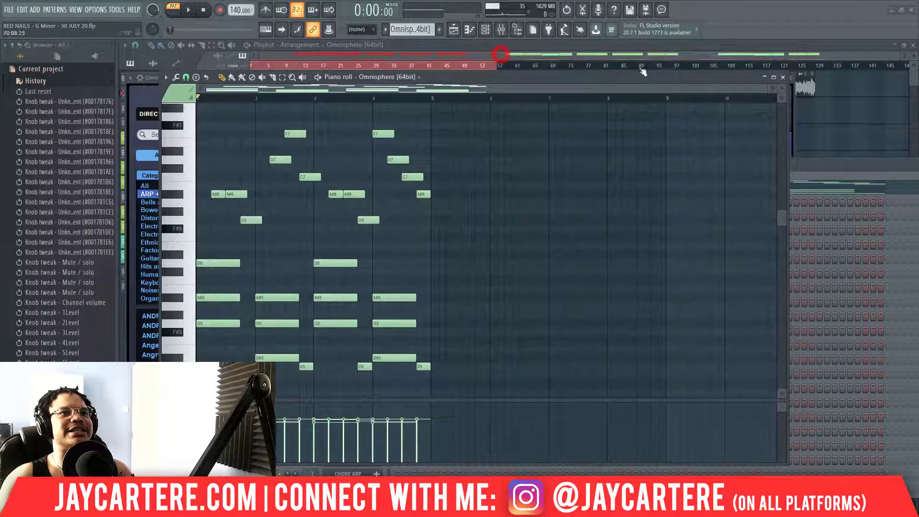
click(783, 77)
drag(577, 170, 312, 192)
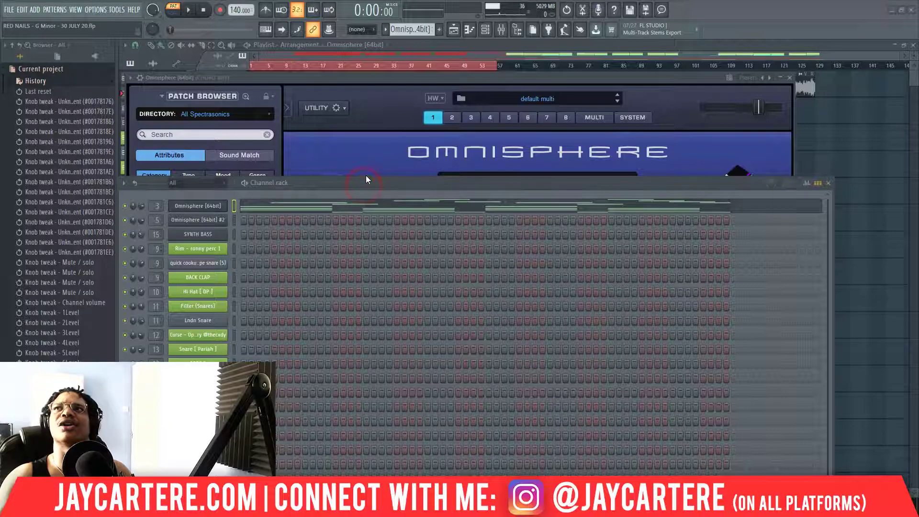
drag(615, 182, 612, 148)
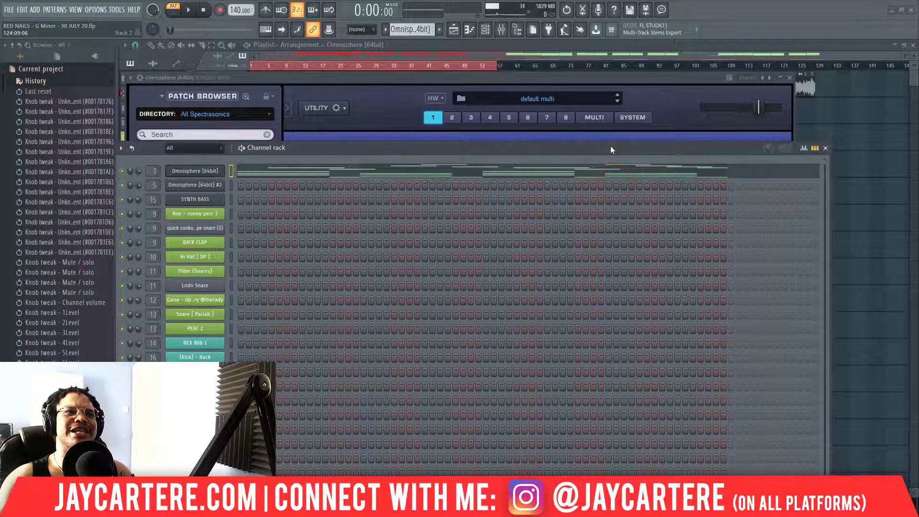
drag(571, 150, 573, 129)
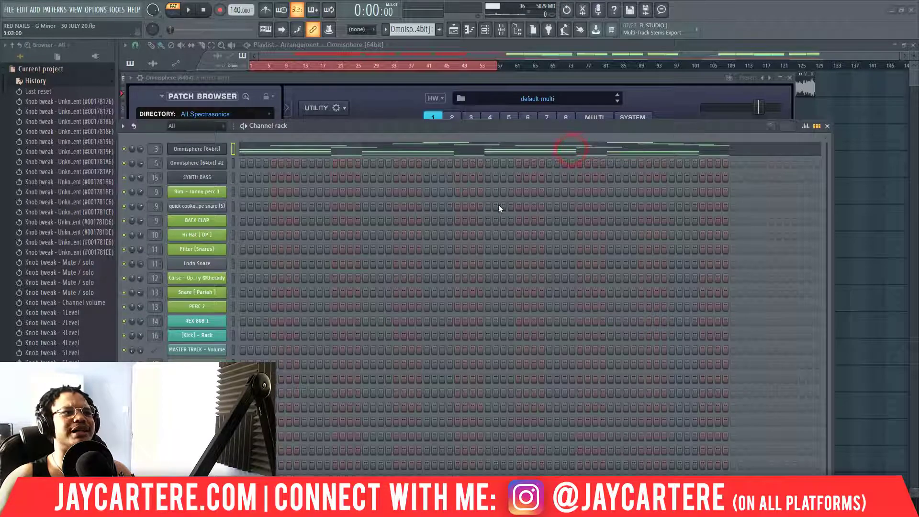
drag(329, 133, 398, 99)
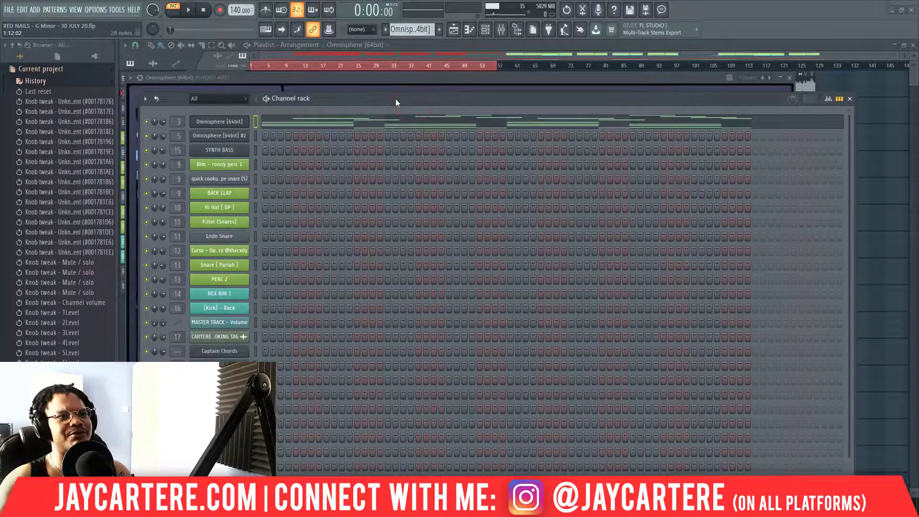
drag(395, 98, 378, 87)
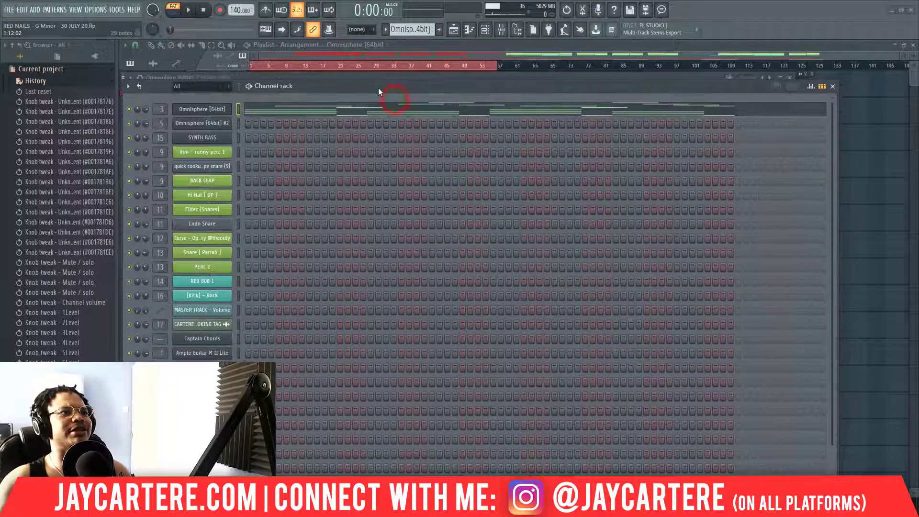
drag(320, 85, 344, 203)
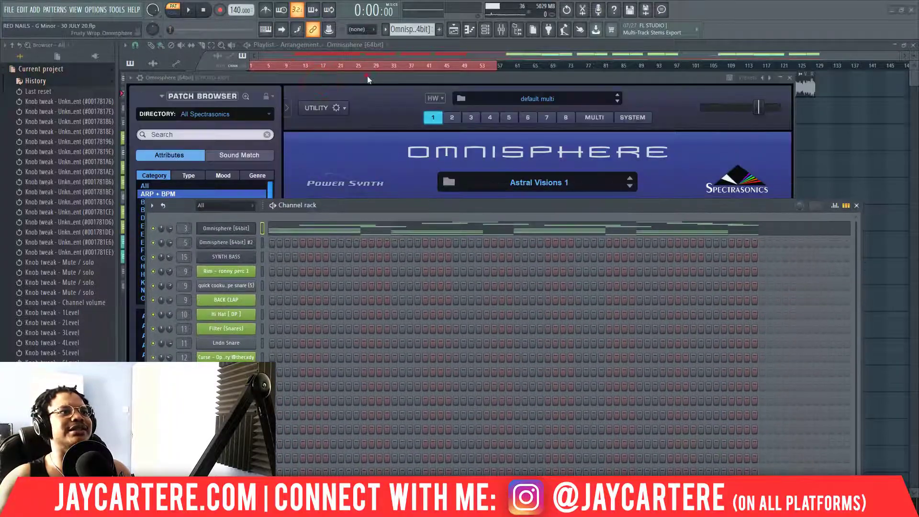
Step: Put the Omnisphere plugin window away and move the channel rack aside to uncover the playlist tracks
drag(367, 77, 918, 104)
drag(466, 209, 441, 200)
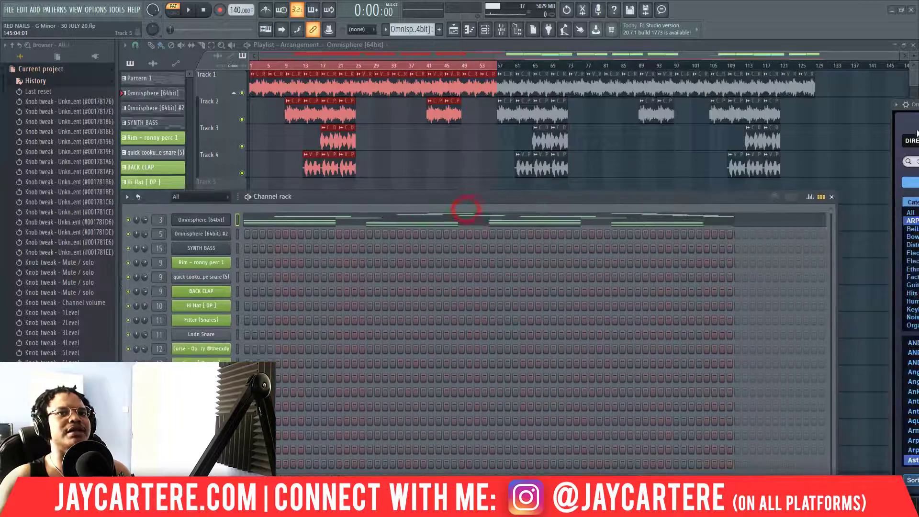
click(898, 119)
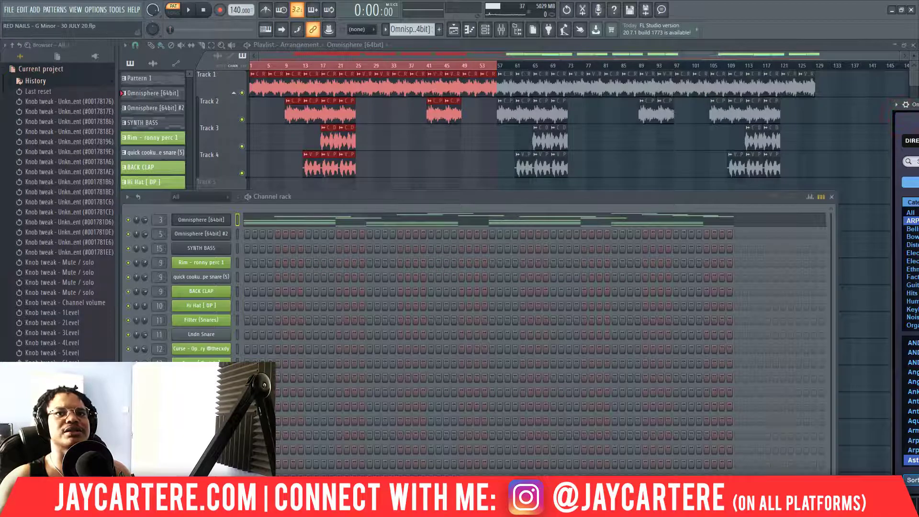
key(Escape)
drag(374, 197, 802, 130)
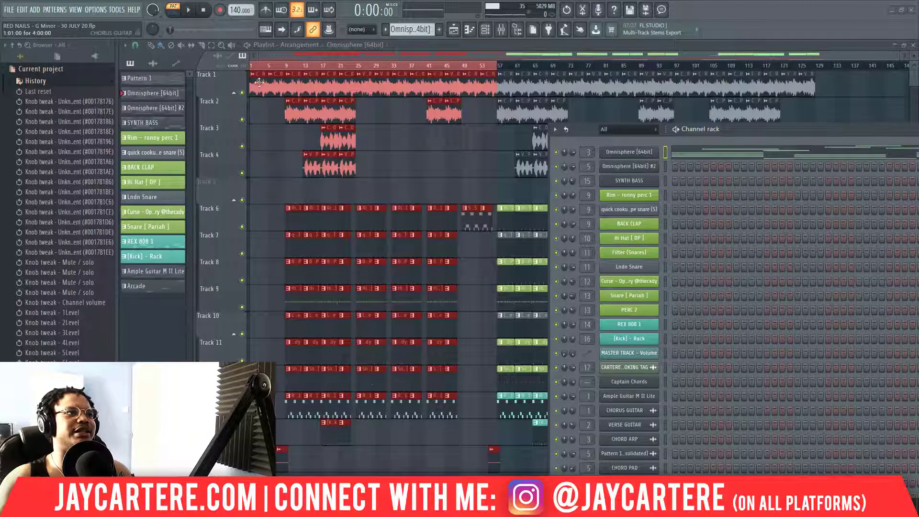
Step: Select playlist bars 9 to 13 and play the CHORD ARP clip with Track 2 soloed in song mode
drag(896, 57, 389, 66)
click(341, 65)
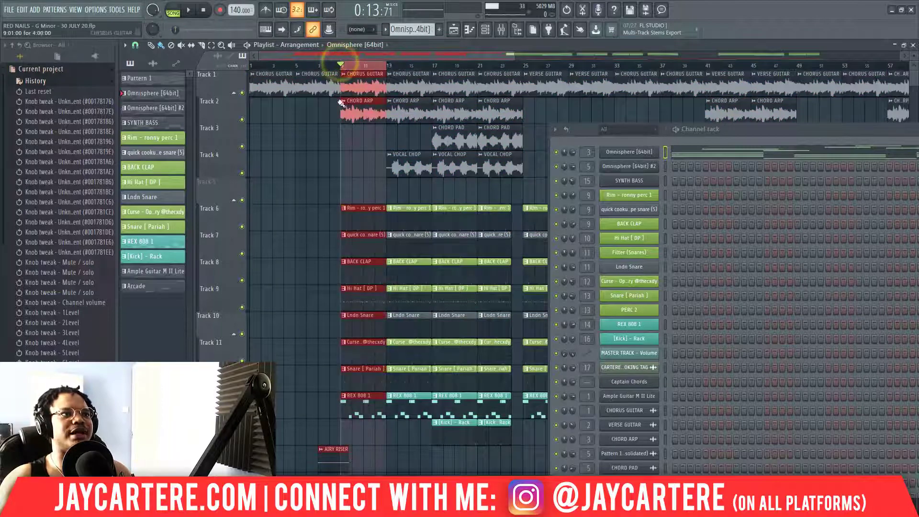
ctrl+click(241, 119)
key(space)
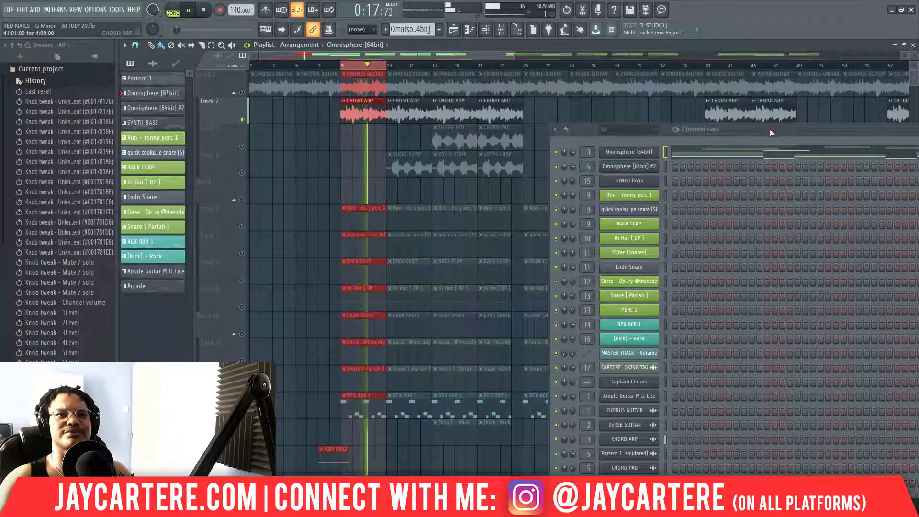
drag(768, 129, 639, 177)
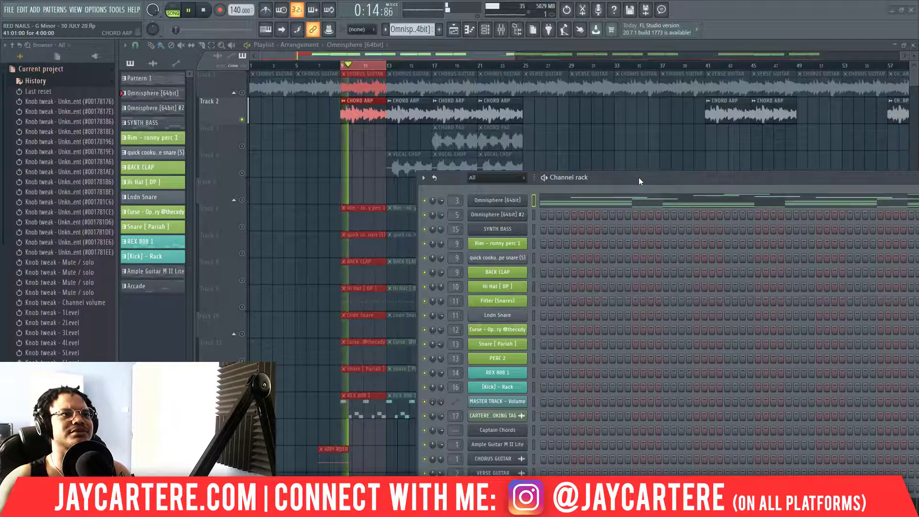
key(space)
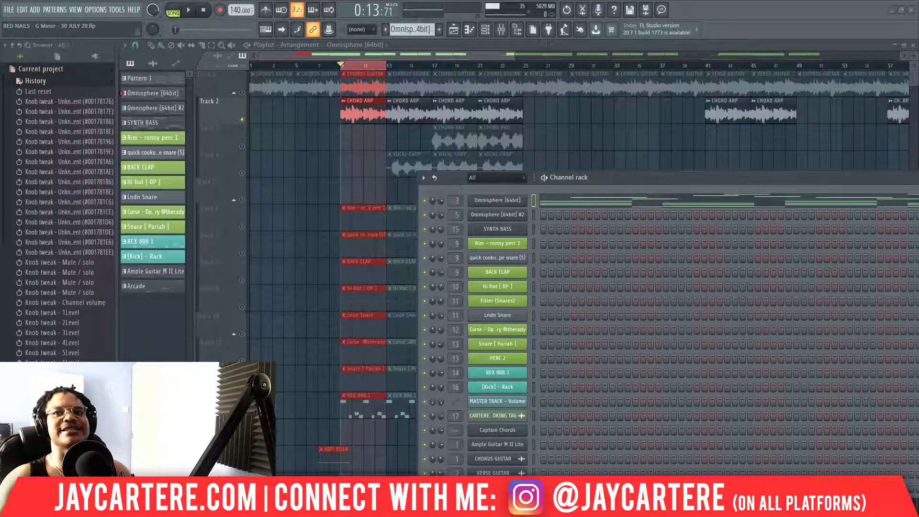
Step: Open the HalfTime effect on the CHORD ARP mixer track to examine its settings, and close it
key(F9)
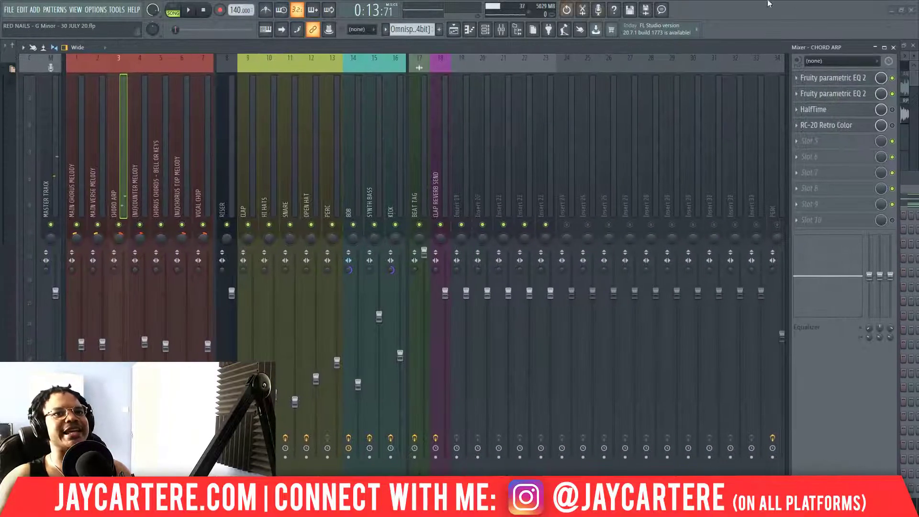
click(850, 107)
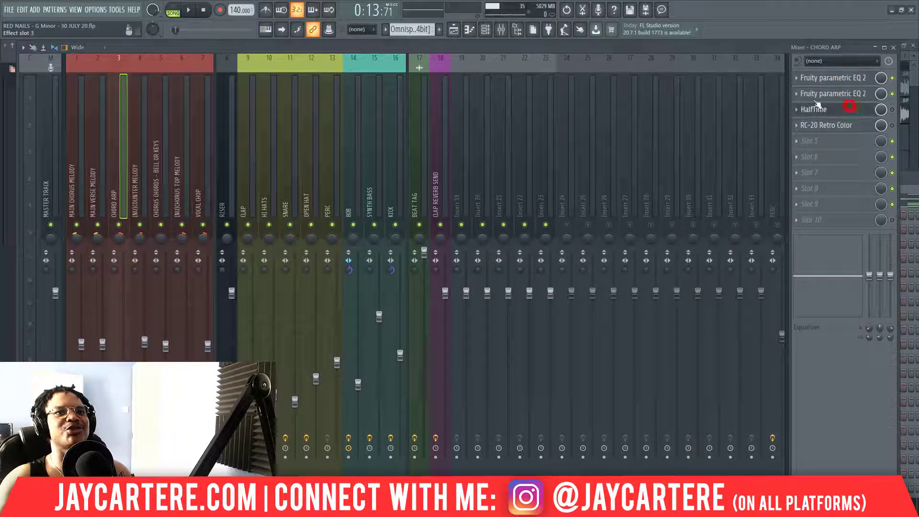
drag(602, 47, 681, 196)
drag(269, 127, 258, 32)
drag(414, 211, 412, 271)
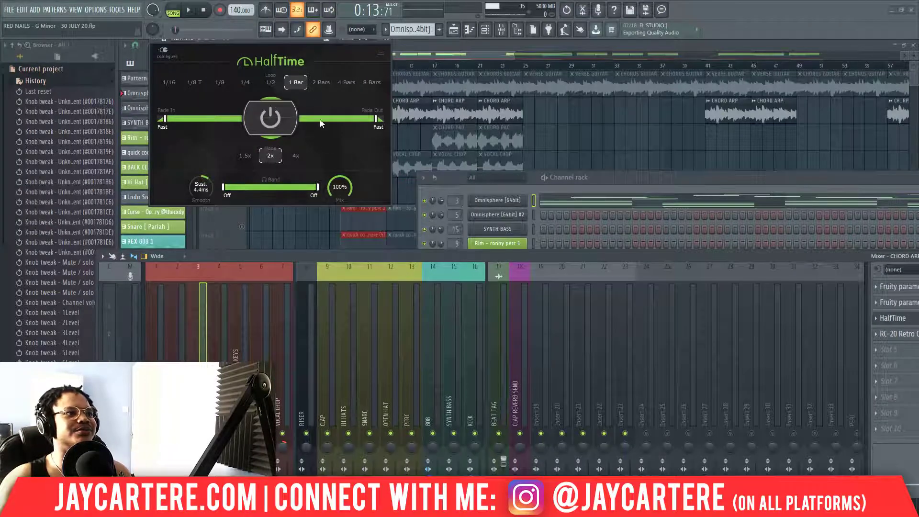
drag(300, 42, 278, 70)
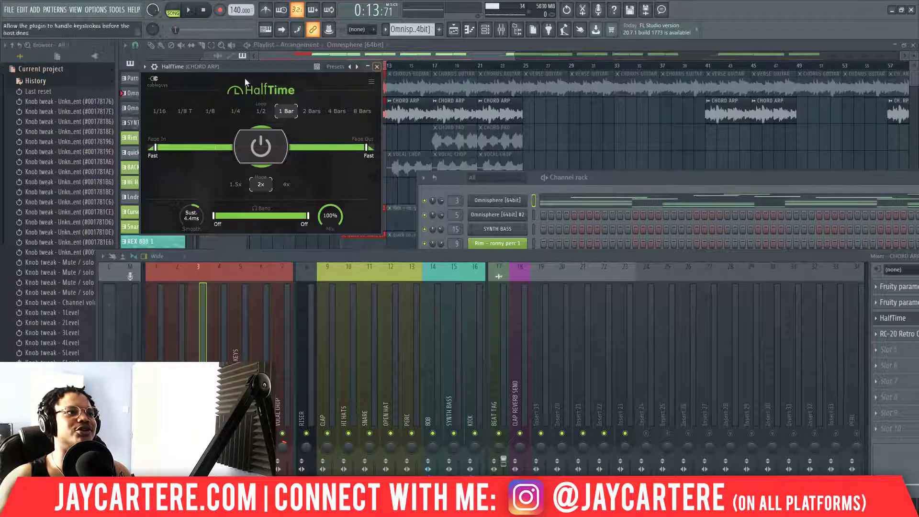
click(377, 68)
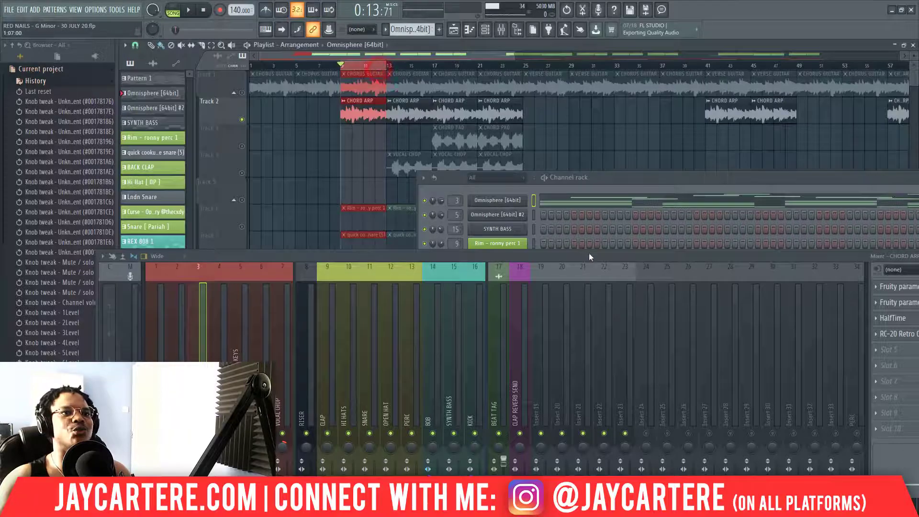
Step: Open RC-20 Retro Color on the CHORD ARP mixer track and clear the other windows away from it
drag(588, 254, 425, 152)
click(751, 231)
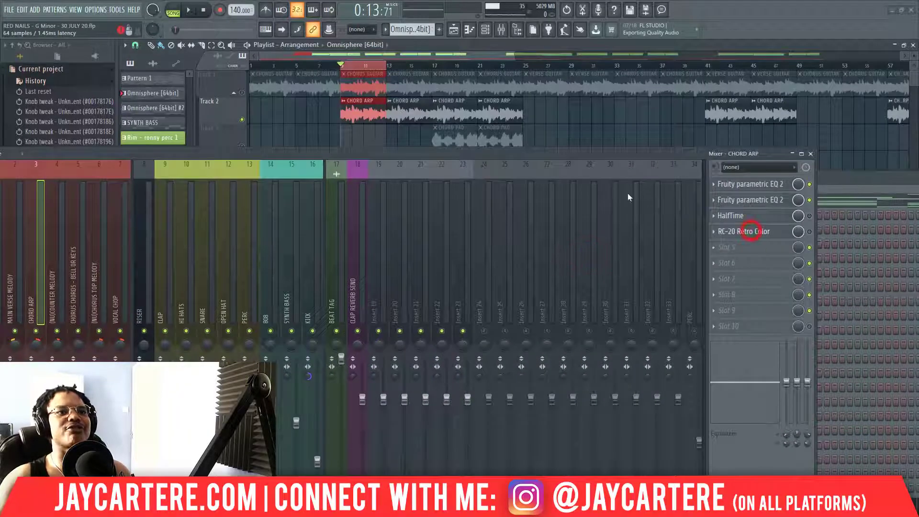
drag(523, 154, 918, 151)
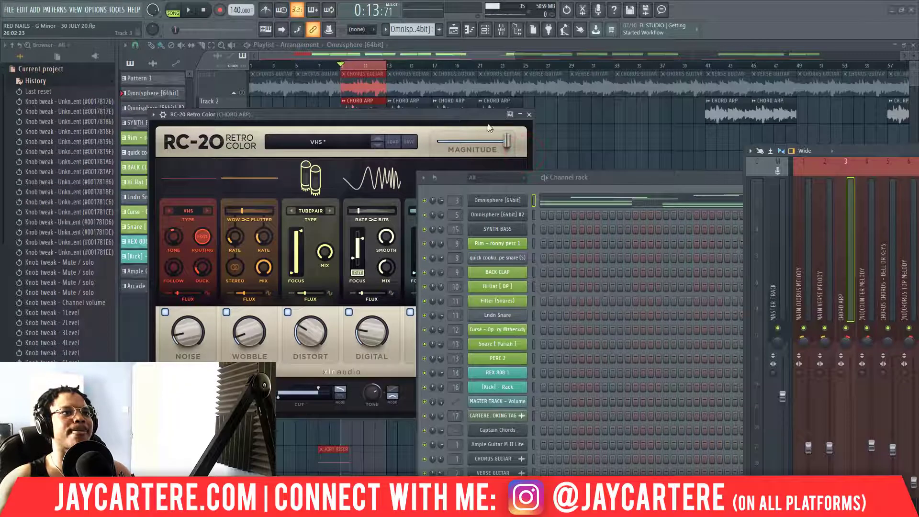
drag(620, 179, 918, 153)
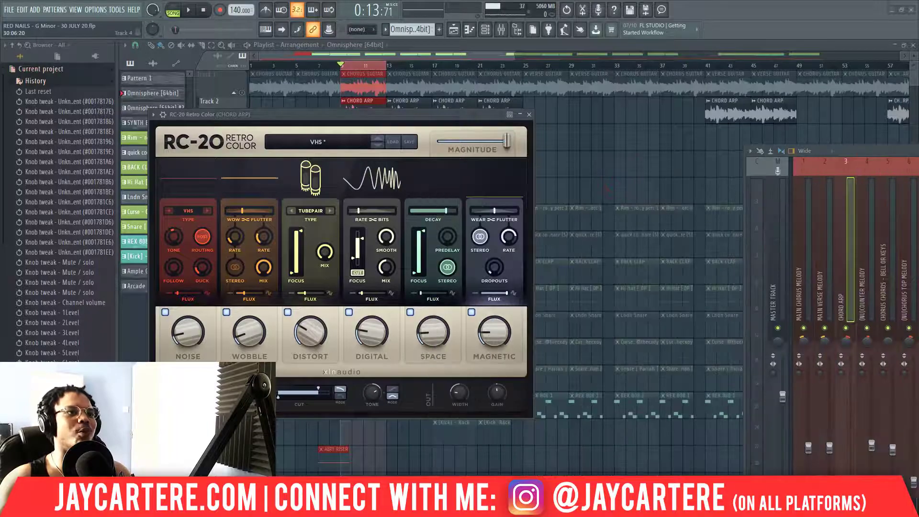
drag(384, 117, 413, 107)
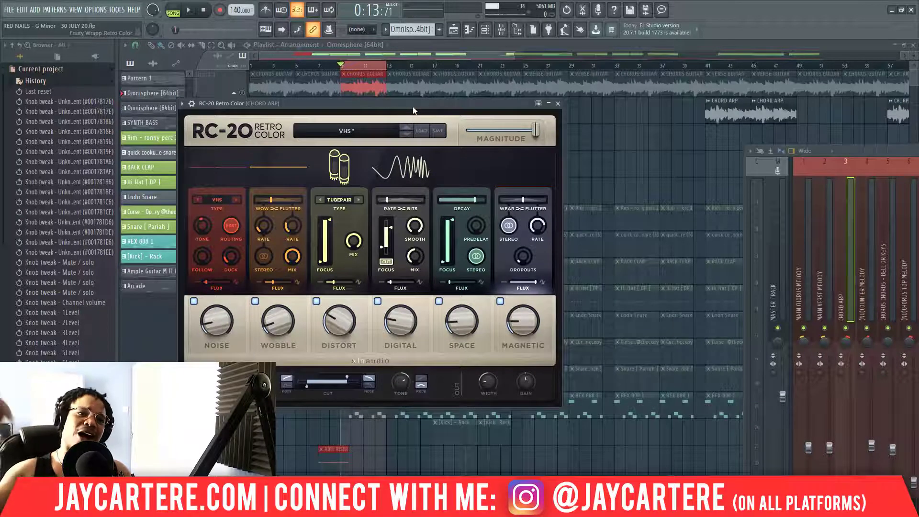
click(413, 107)
drag(414, 107, 441, 93)
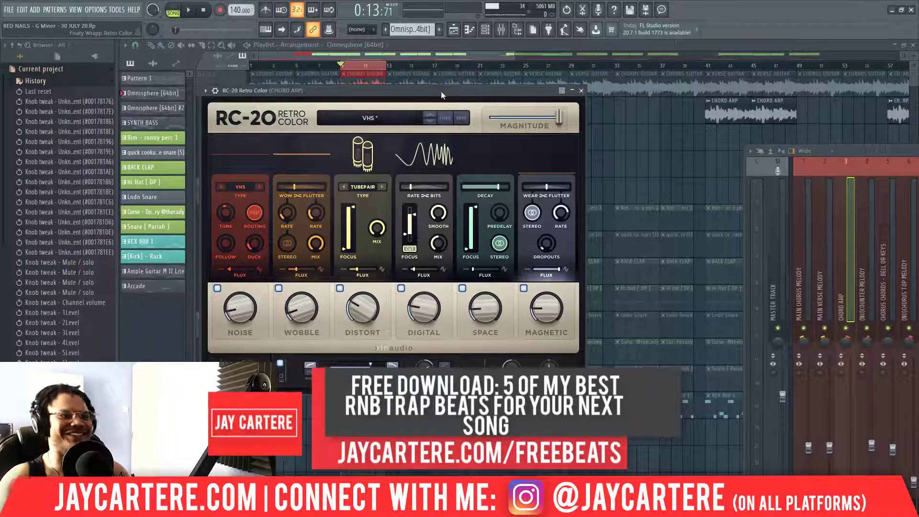
click(441, 91)
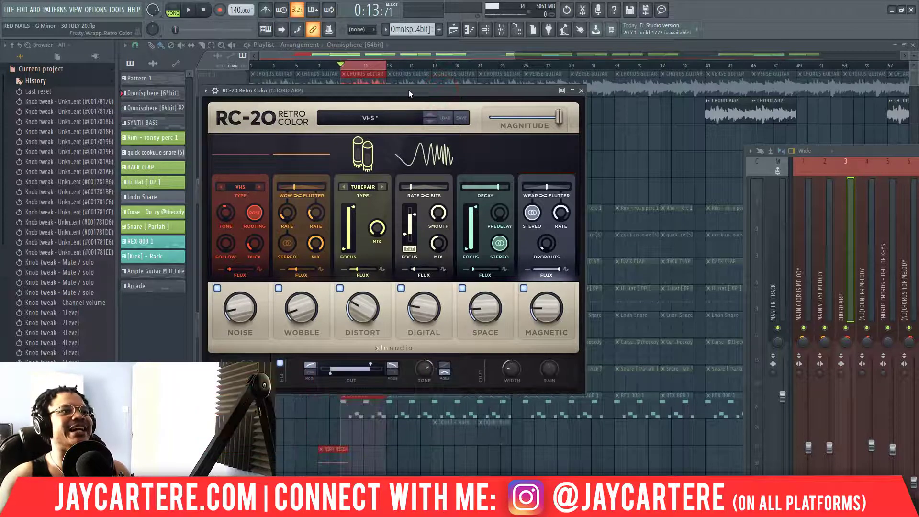
drag(408, 90, 412, 83)
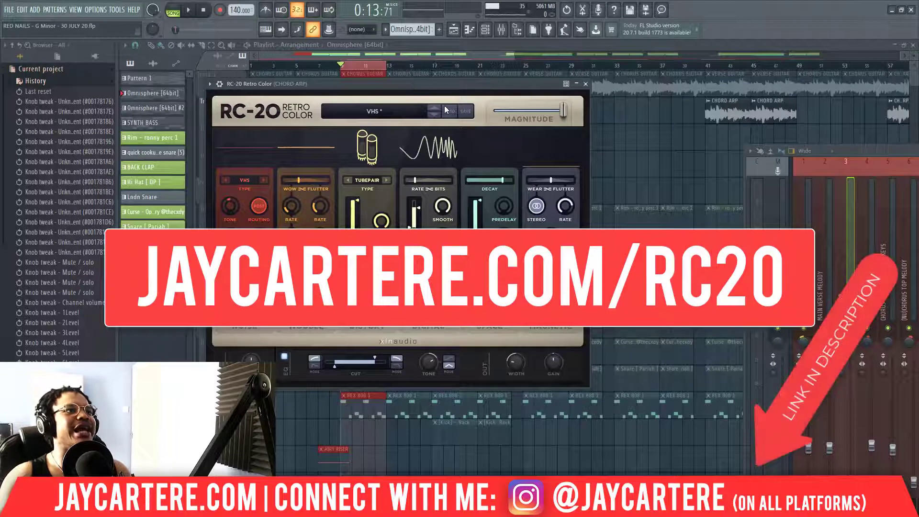
drag(437, 90, 418, 89)
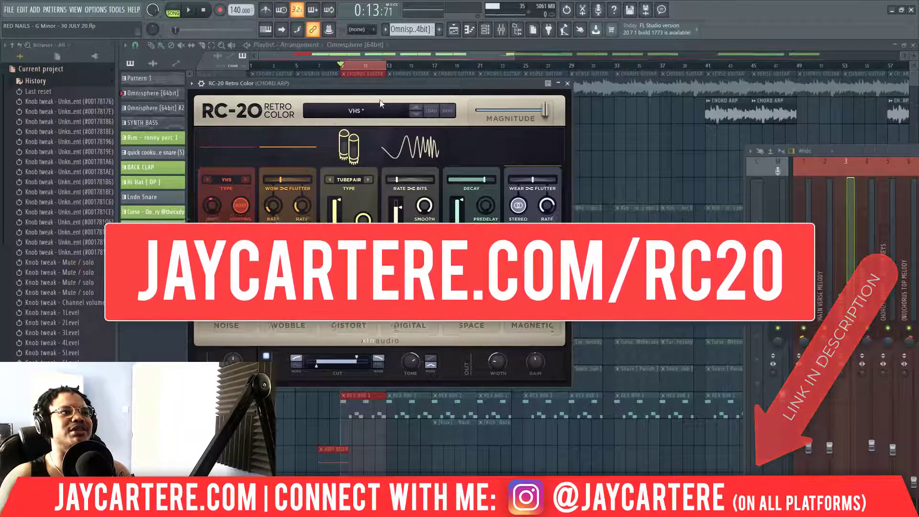
drag(410, 86, 402, 81)
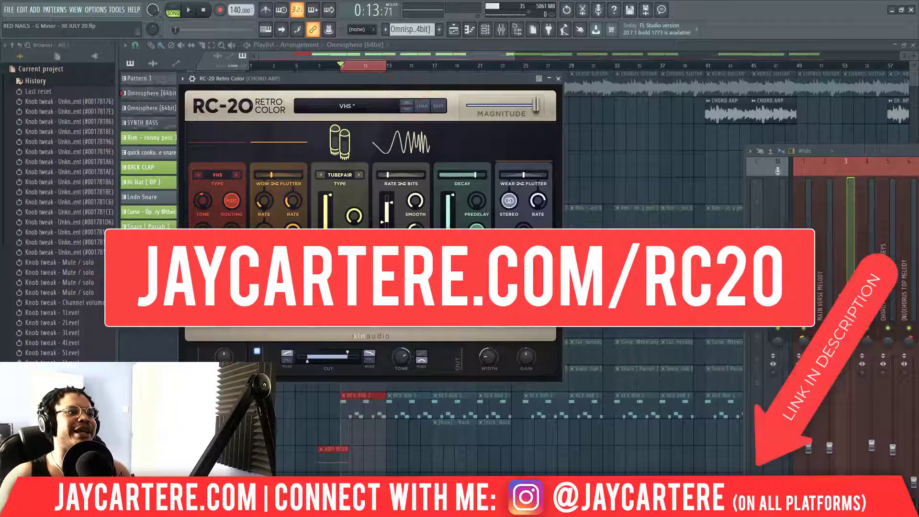
Step: Close RC-20 Retro Color, hide the mixer and bring the channel rack back into view
click(558, 79)
key(F9)
key(F6)
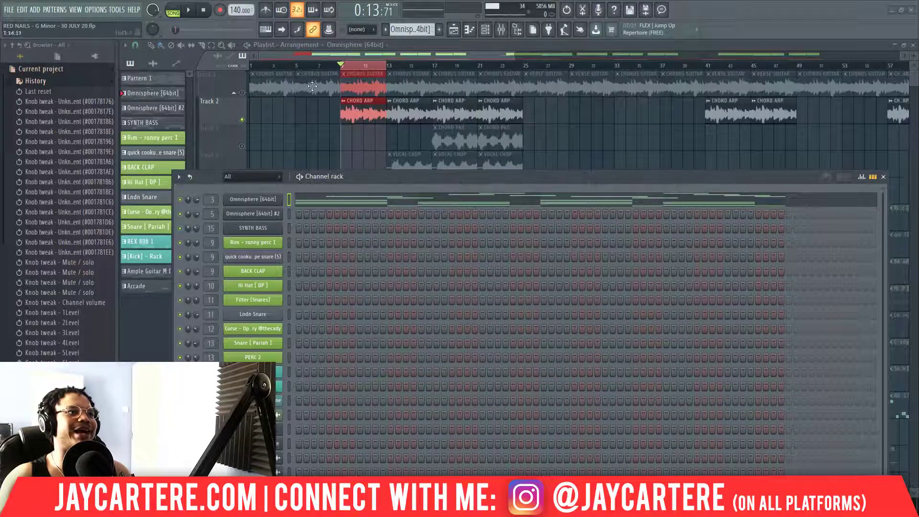
Step: Solo Track 3 by enabling it and muting Track 2, and play its CHORD PAD clip over playlist bars 17 to 21
drag(371, 177, 367, 211)
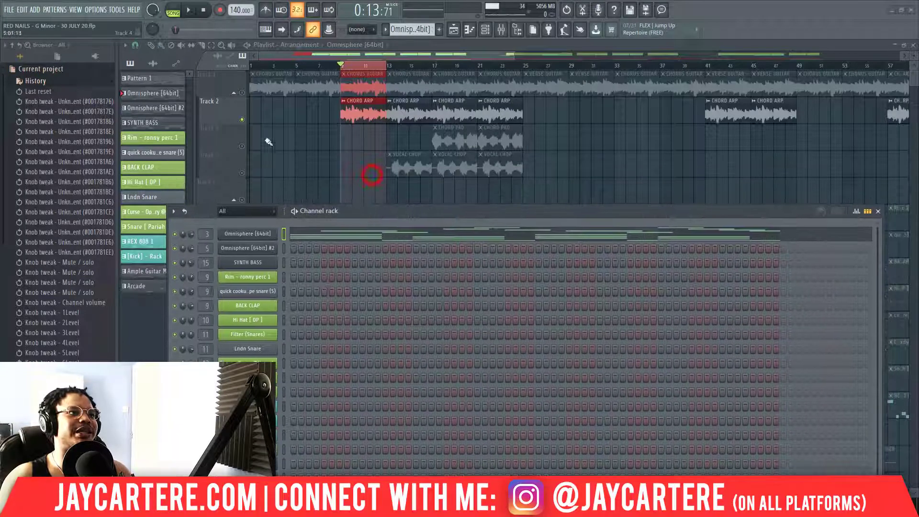
click(241, 146)
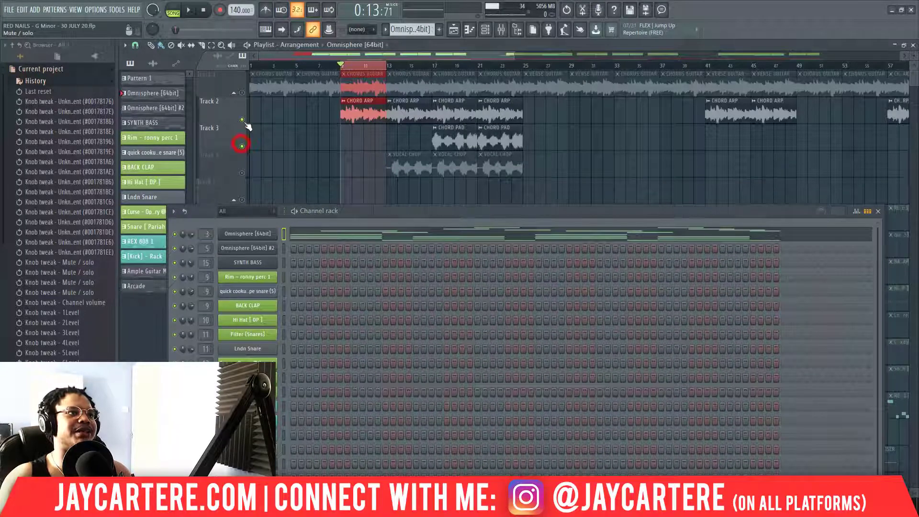
click(242, 119)
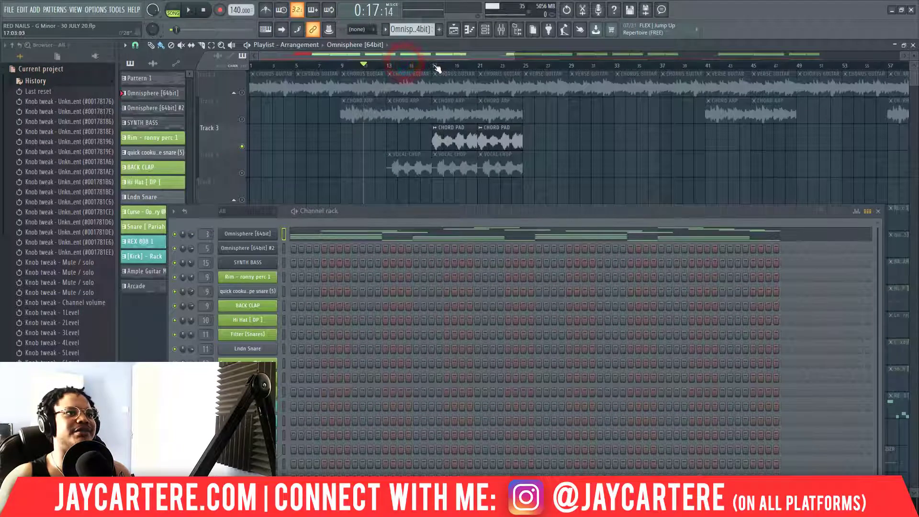
drag(432, 64, 472, 72)
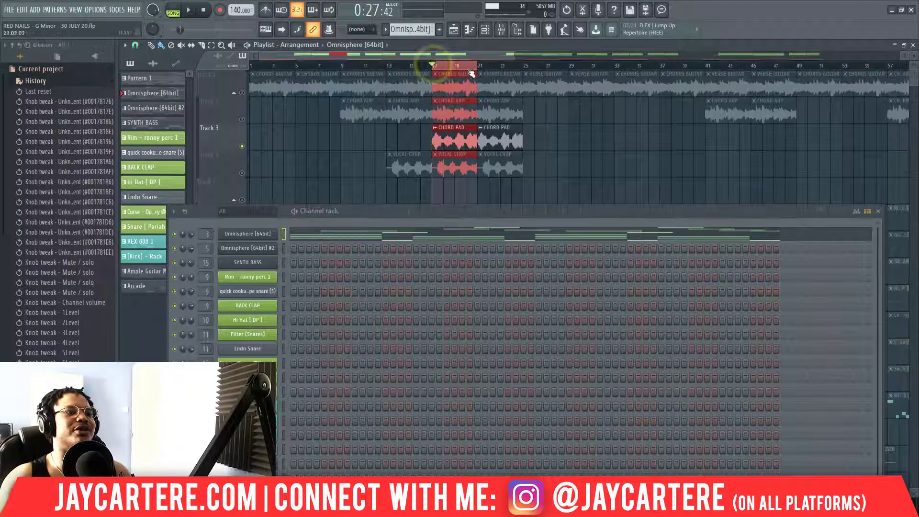
key(space)
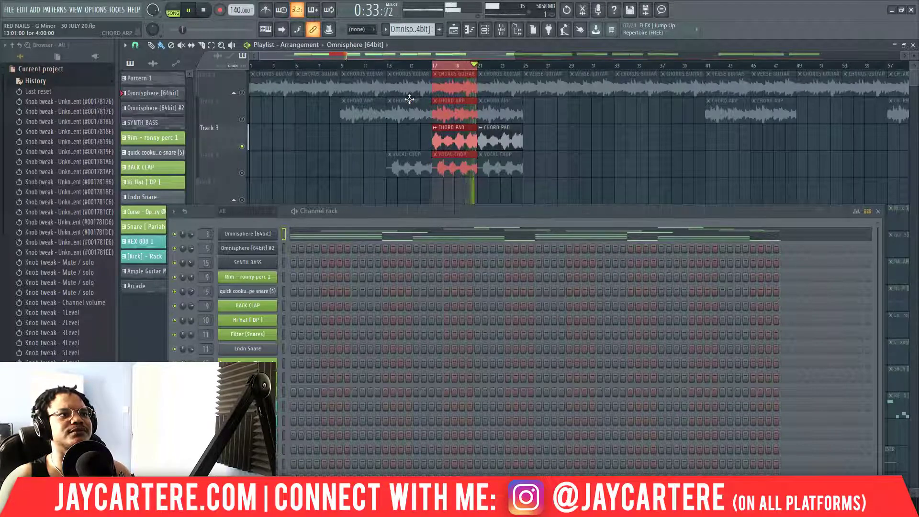
key(space)
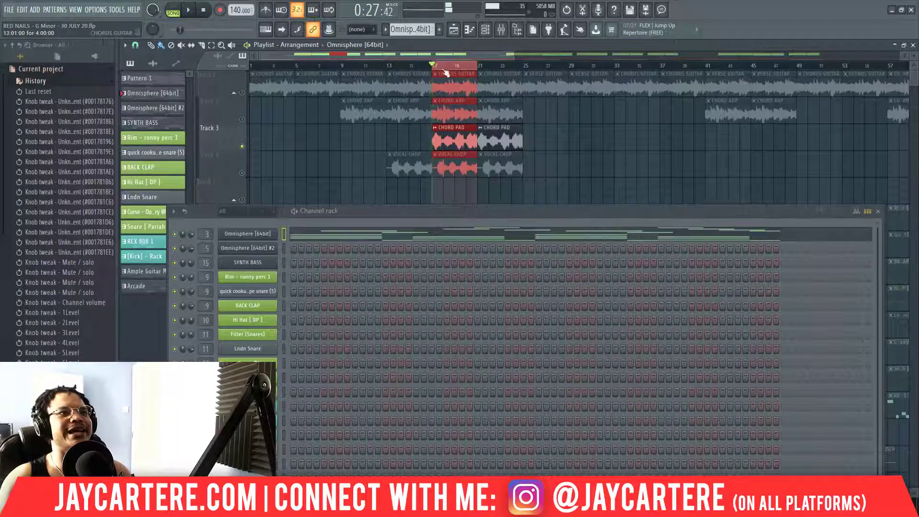
Step: Select the Omnisphere [64bit] #2 pattern and examine its chord notes in the channel's piano roll, and close it
drag(458, 213, 458, 183)
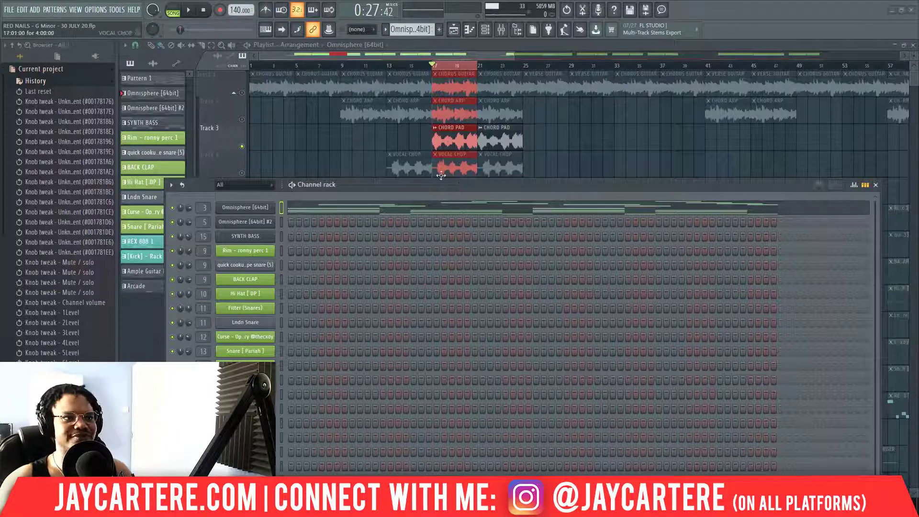
drag(432, 192, 590, 149)
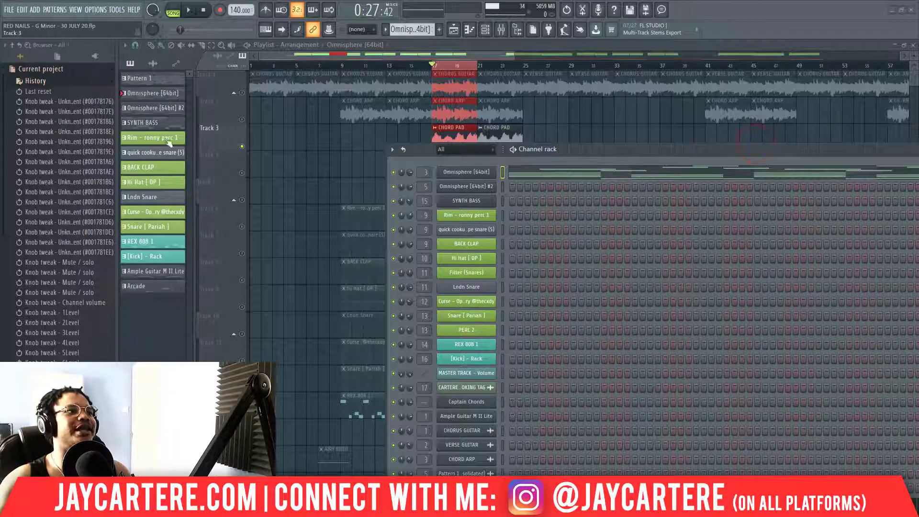
click(153, 108)
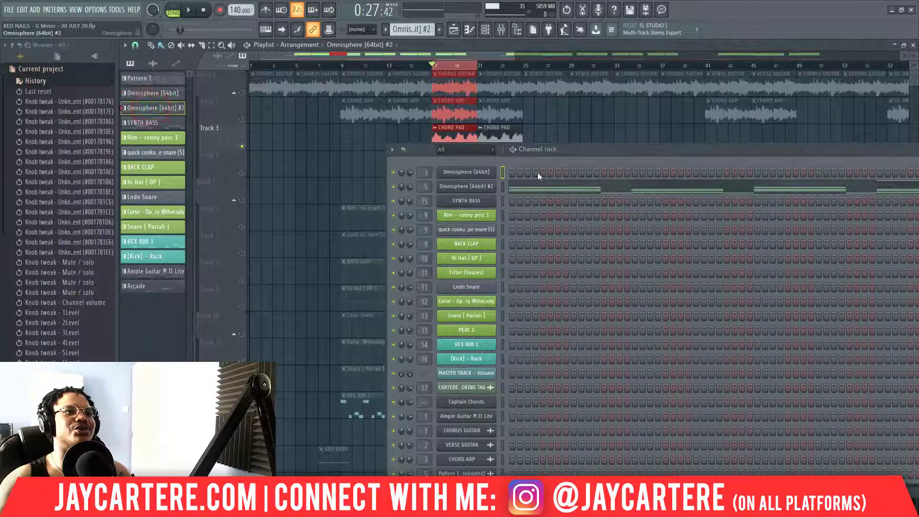
drag(584, 149, 421, 148)
right_click(309, 187)
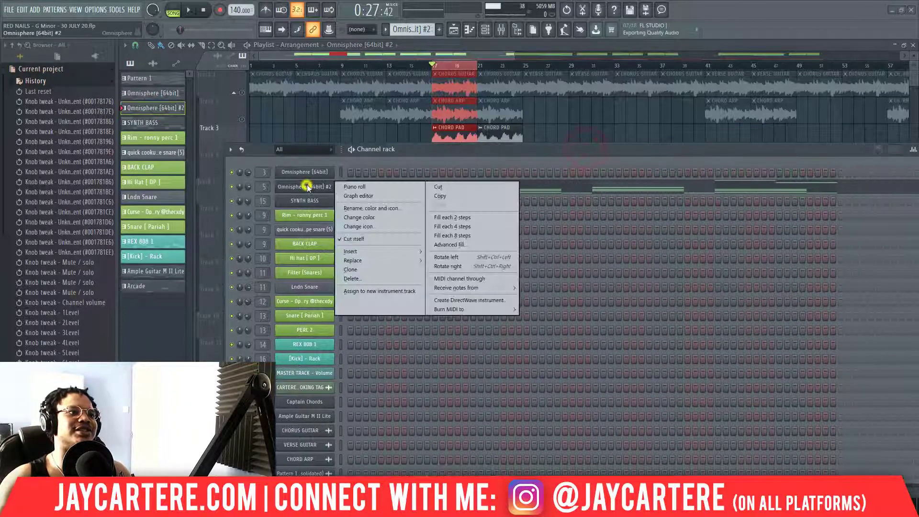
click(362, 186)
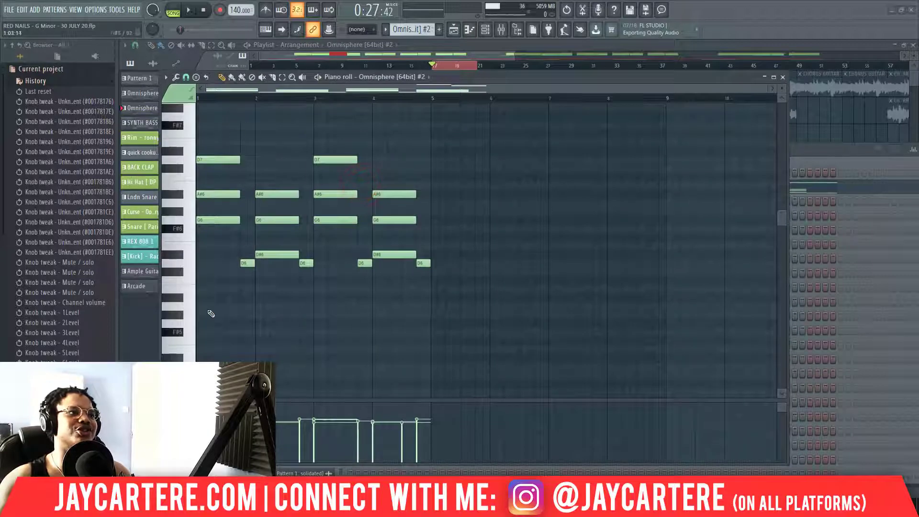
scroll(325, 261, up, 1)
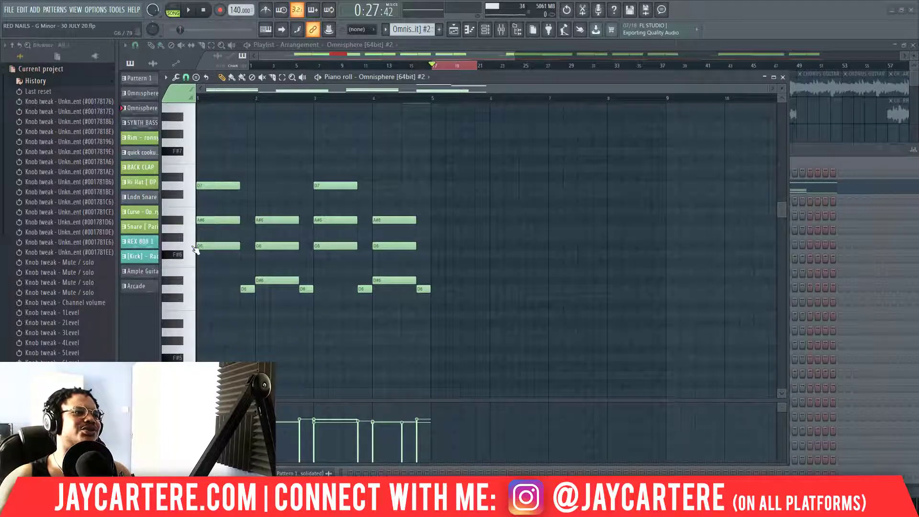
click(165, 78)
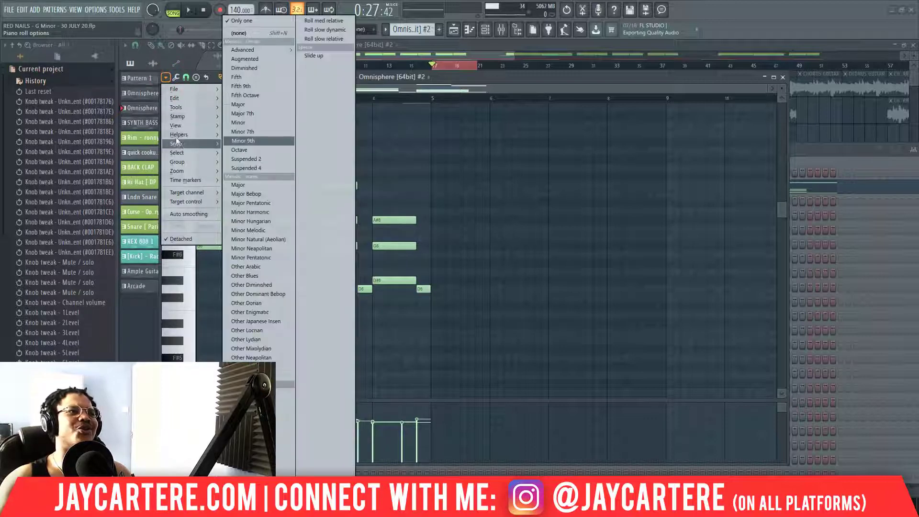
click(548, 78)
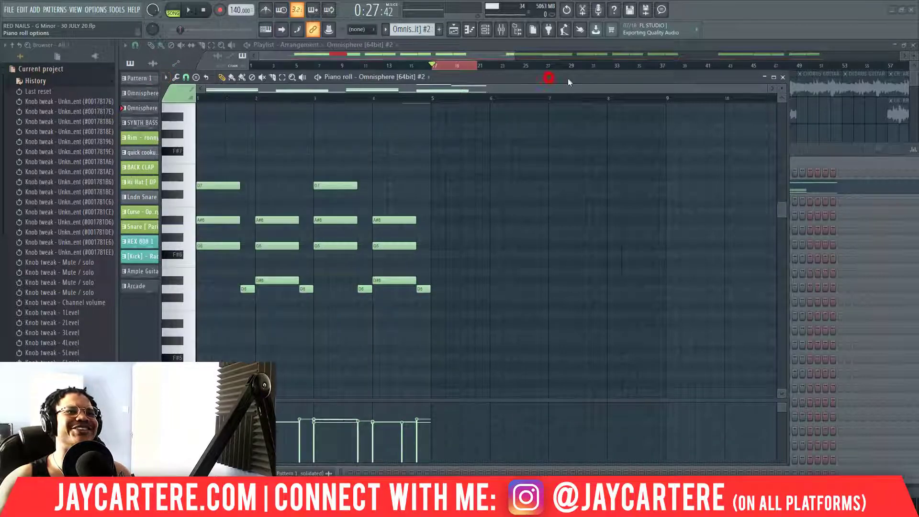
click(783, 77)
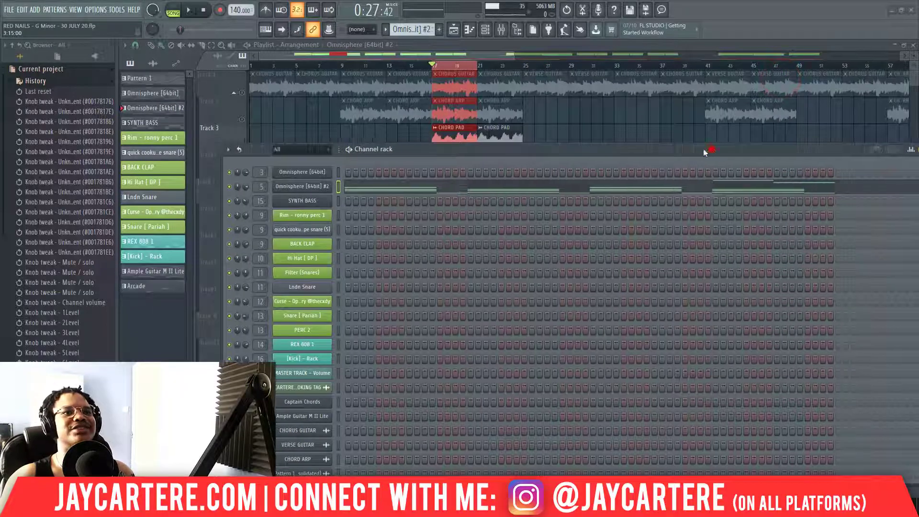
Step: Reopen the piano roll of the Omnisphere [64bit] #2 channel to review the chord voicings, and close it
drag(707, 149, 636, 151)
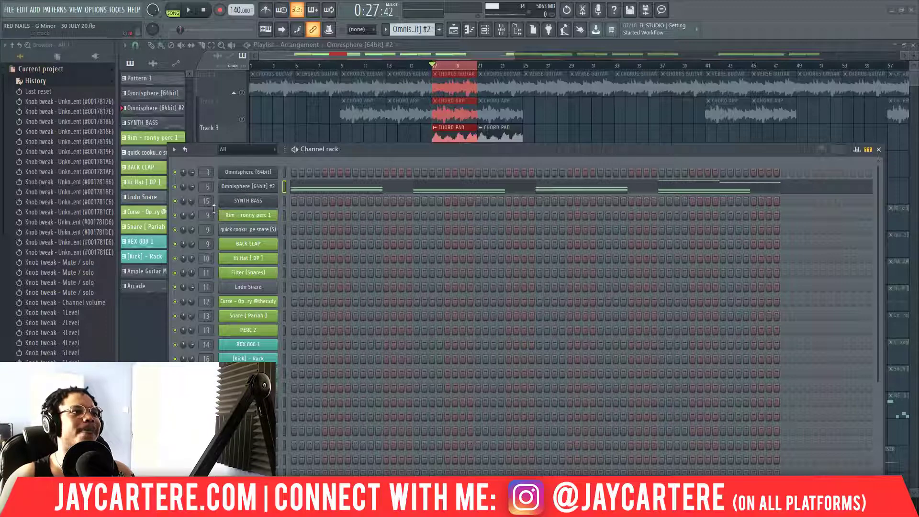
right_click(258, 190)
click(283, 186)
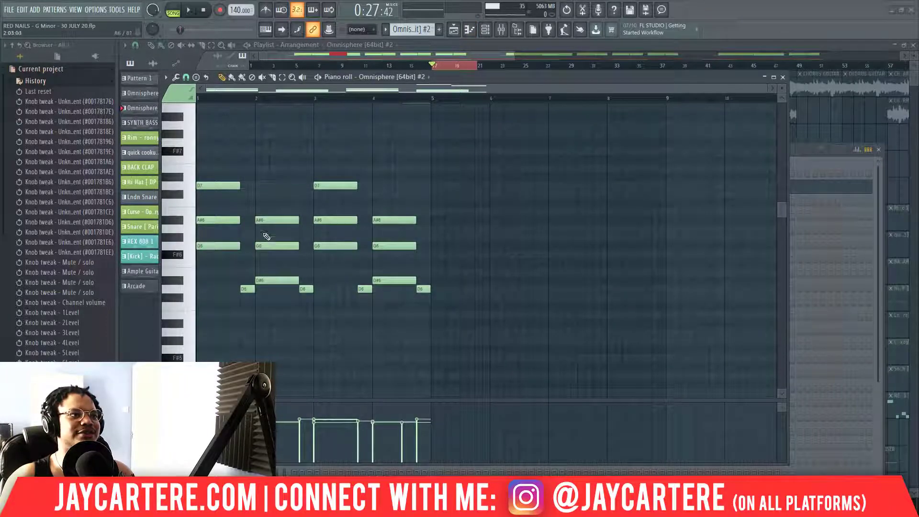
click(783, 77)
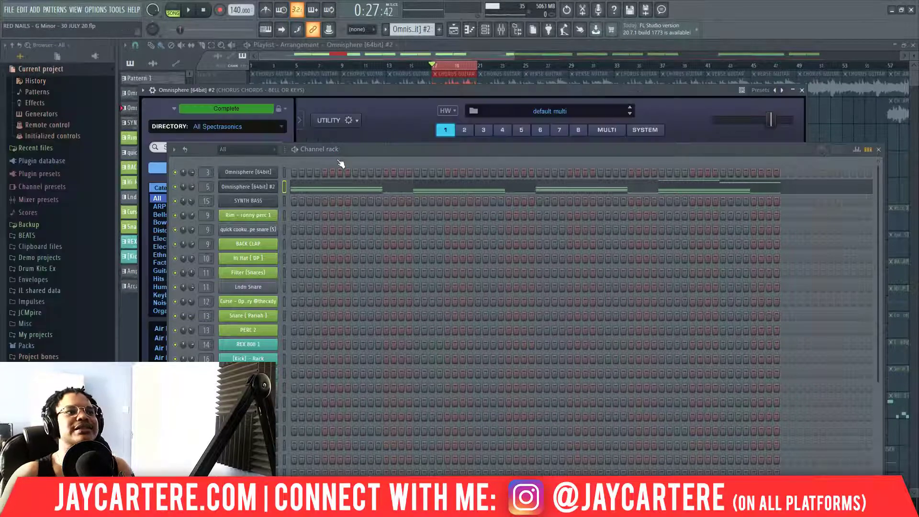
Step: Examine the Airy and Wet Flutes patch and its layer B oscillator in Omnisphere [64bit] #2, and close the plugin
drag(365, 152, 918, 277)
drag(546, 91, 528, 89)
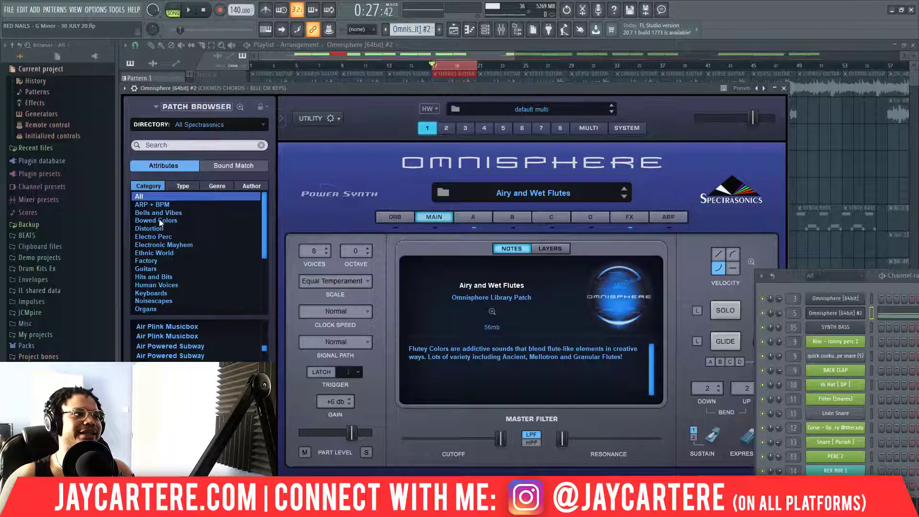
scroll(164, 298, down, 3)
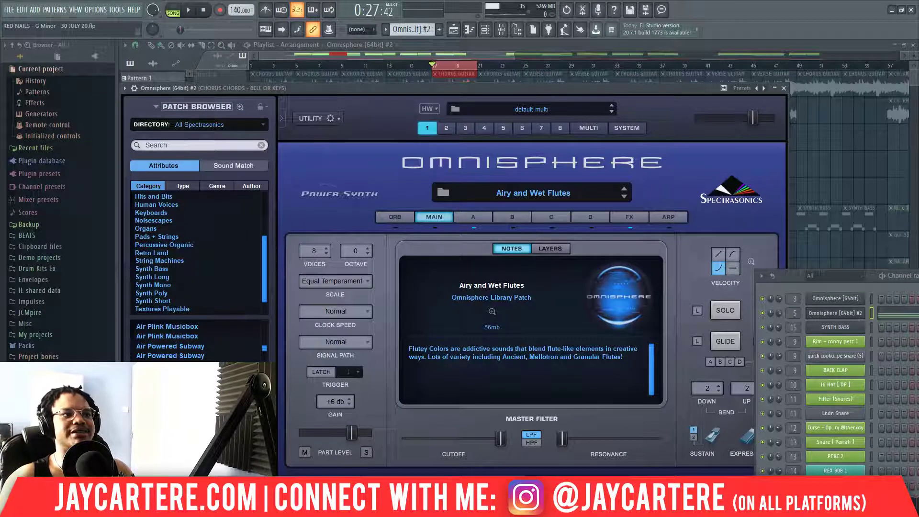
click(510, 218)
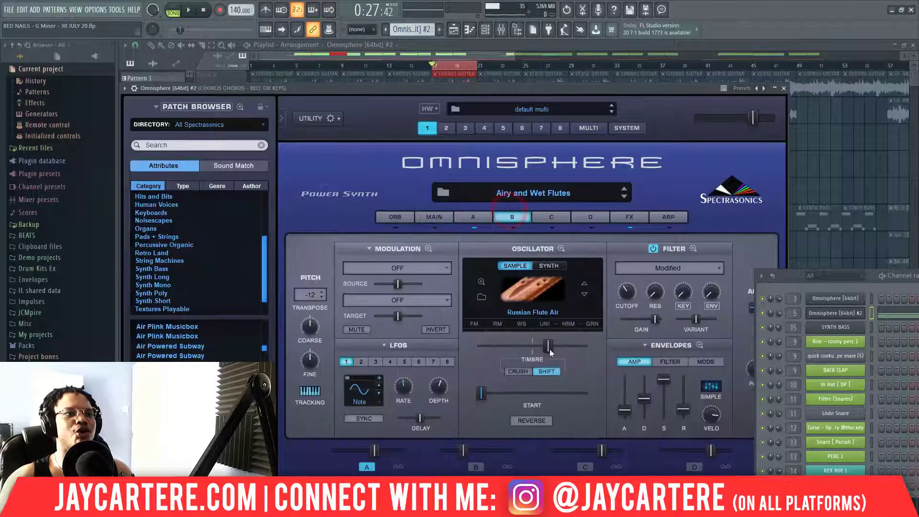
click(784, 88)
Step: Bring back the channel rack, reopen Omnisphere [64bit] #2, and play its pattern in pattern mode, stopping playback at the end
key(F6)
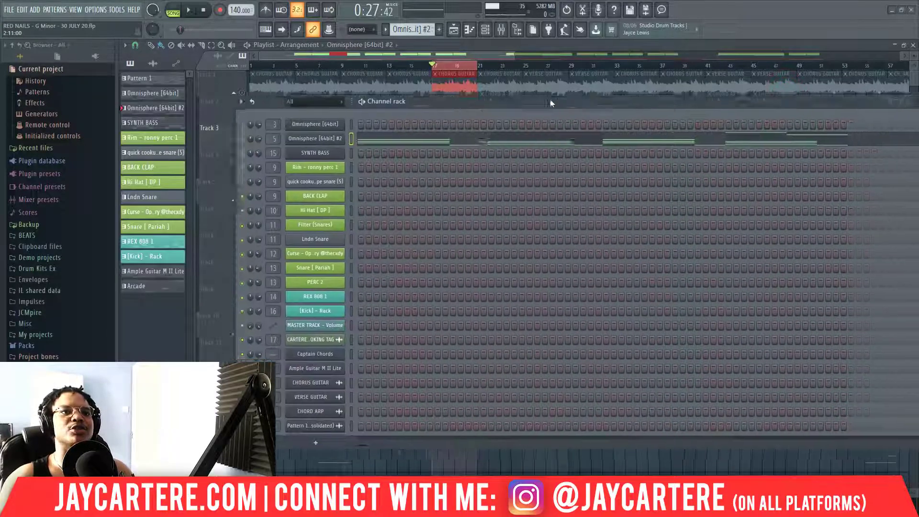
drag(490, 104, 500, 130)
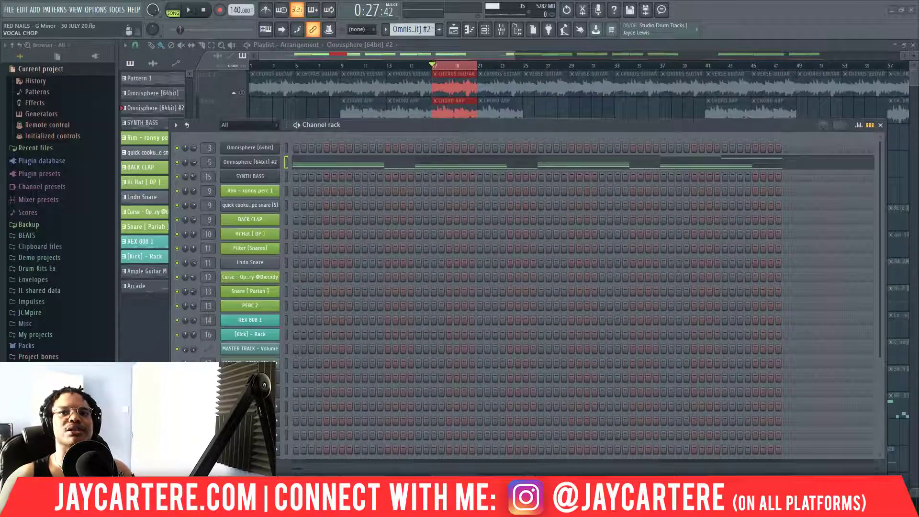
drag(918, 119, 918, 81)
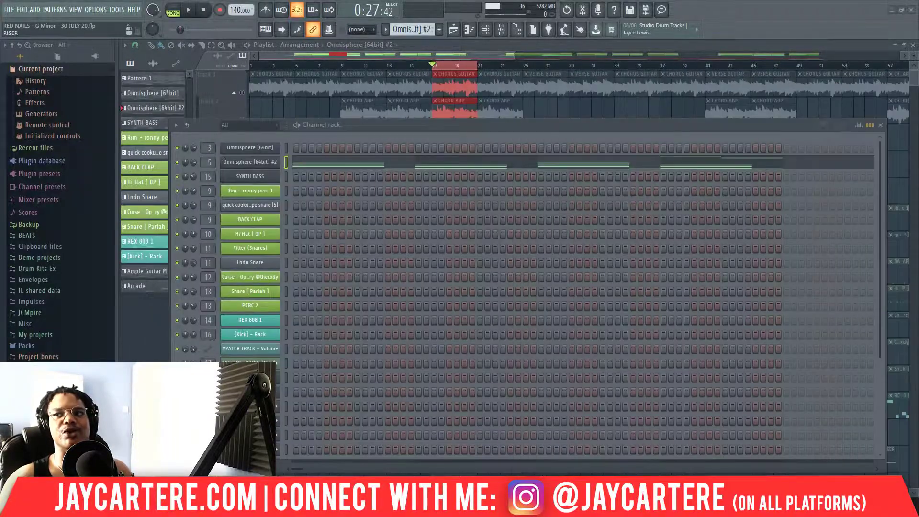
drag(355, 125, 371, 120)
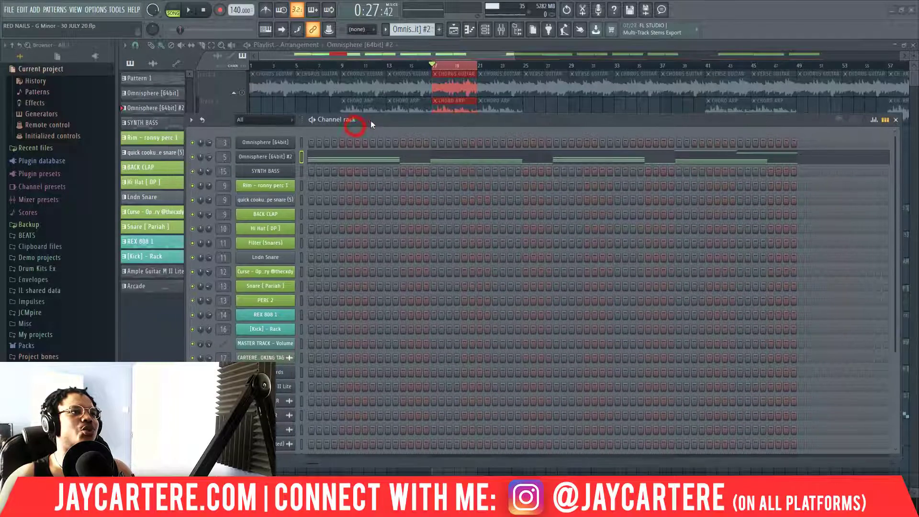
click(270, 158)
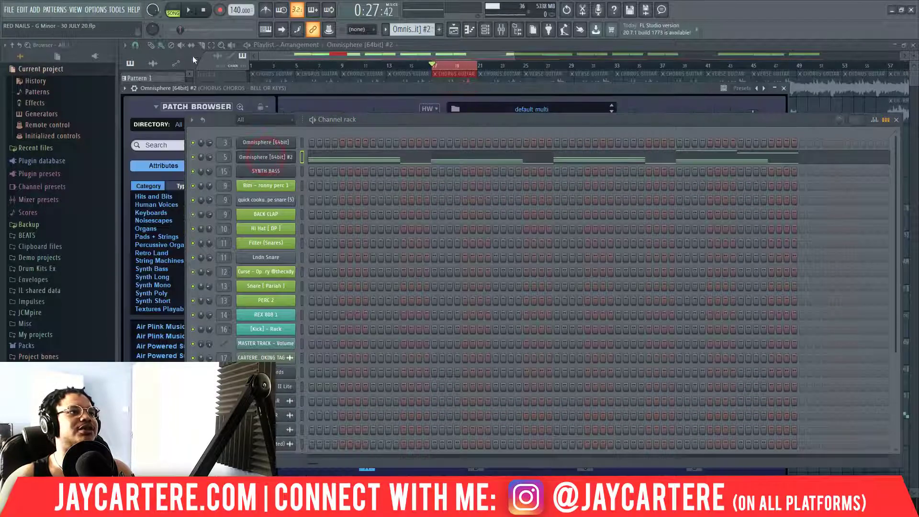
click(173, 10)
key(space)
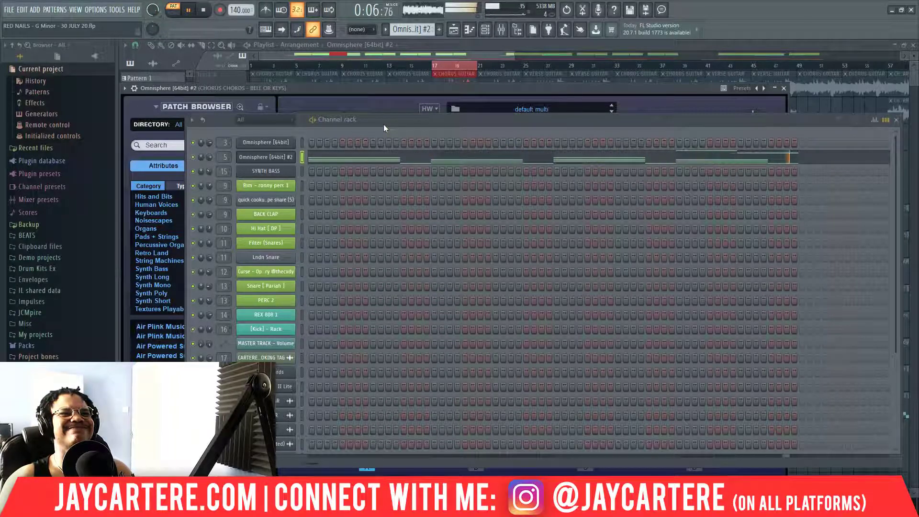
key(space)
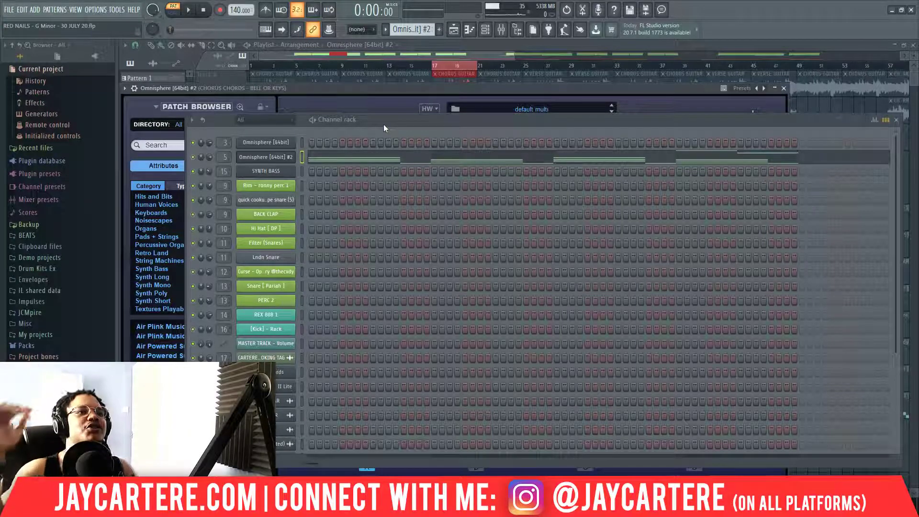
Step: Rearrange the Omnisphere [64bit] #2 and channel rack windows to view the CHORD PAD clips in the playlist
drag(386, 91, 373, 220)
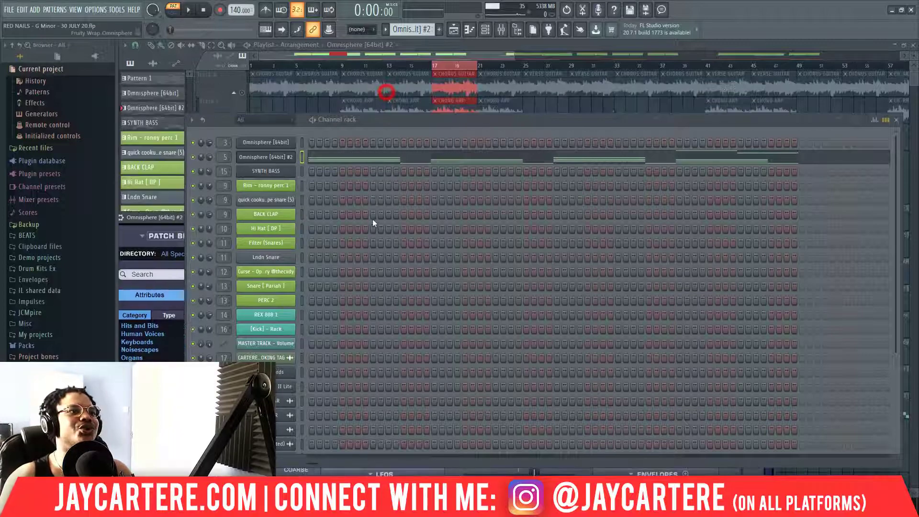
drag(435, 119, 427, 271)
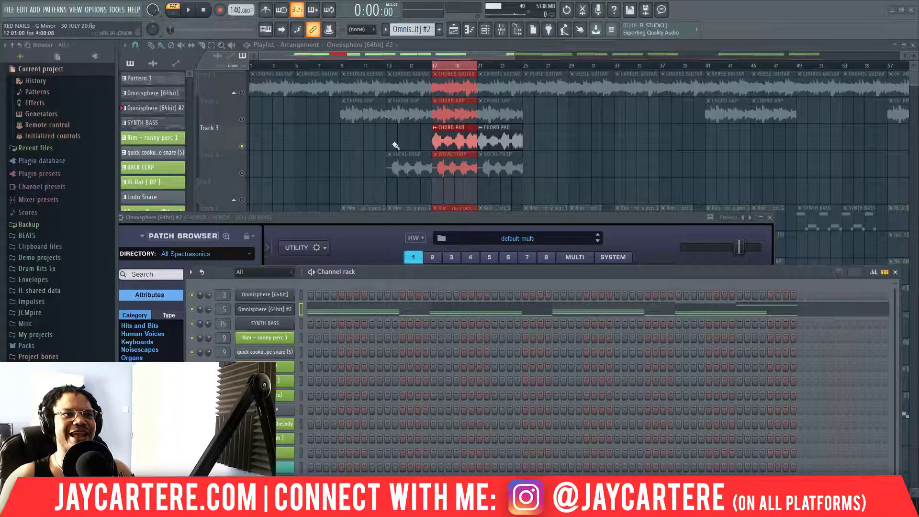
drag(457, 274, 452, 157)
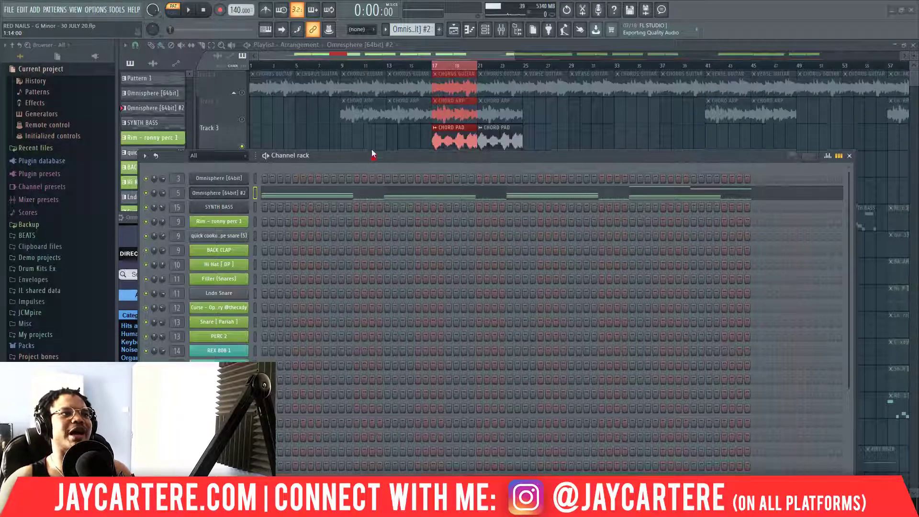
drag(369, 166, 371, 98)
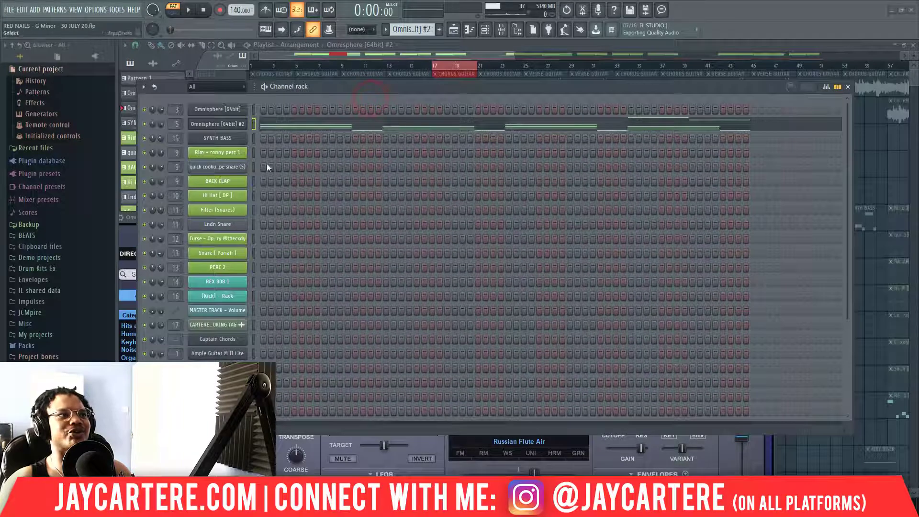
drag(446, 90, 456, 115)
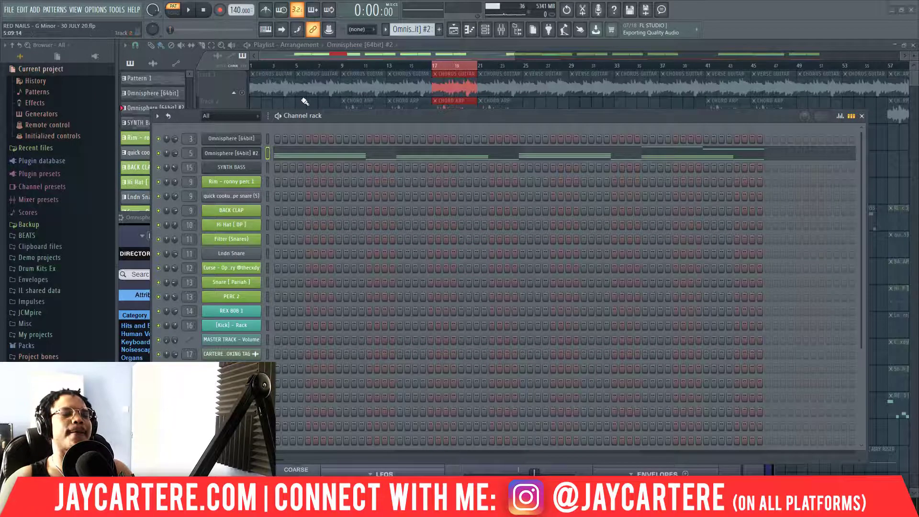
drag(400, 119, 397, 132)
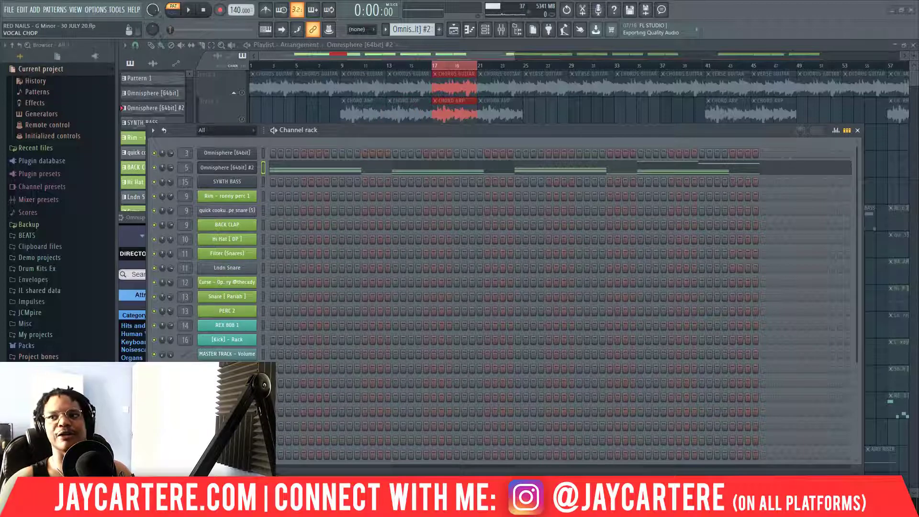
Step: Show the mixer and toggle RC-20 Retro Color on the CHORUS CHORDS - BELL OR KEYS track
key(F9)
drag(791, 65, 570, 65)
click(781, 112)
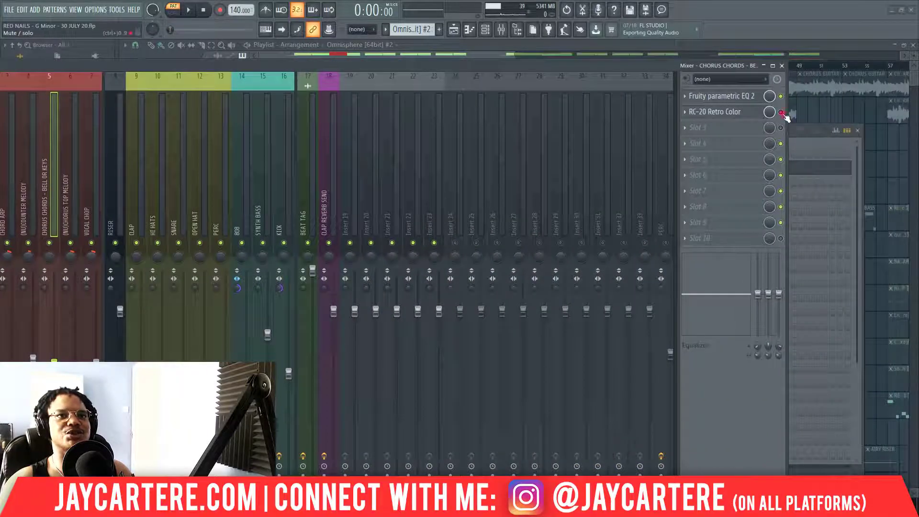
Step: Open RC-20 Retro Color on the CHORUS CHORDS - BELL OR KEYS track, examine its Vinyl 1 preset settings, and close the plugin
click(728, 114)
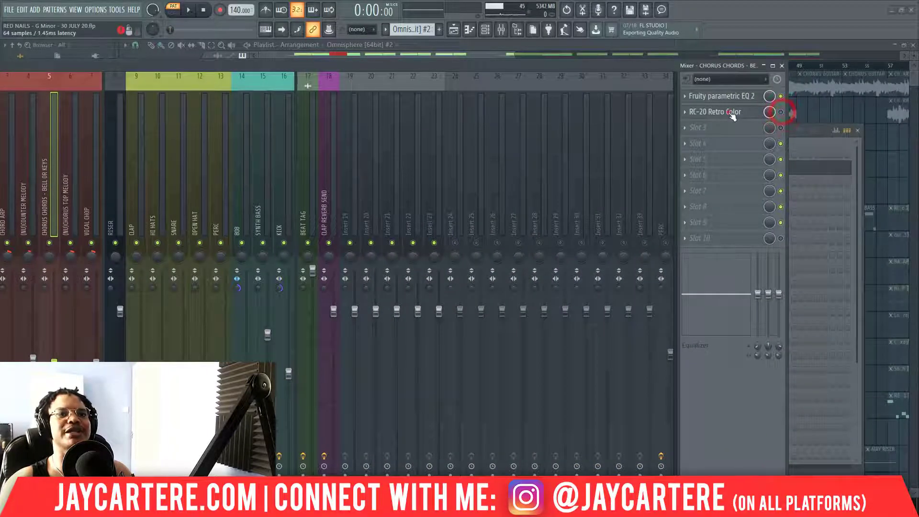
key(F9)
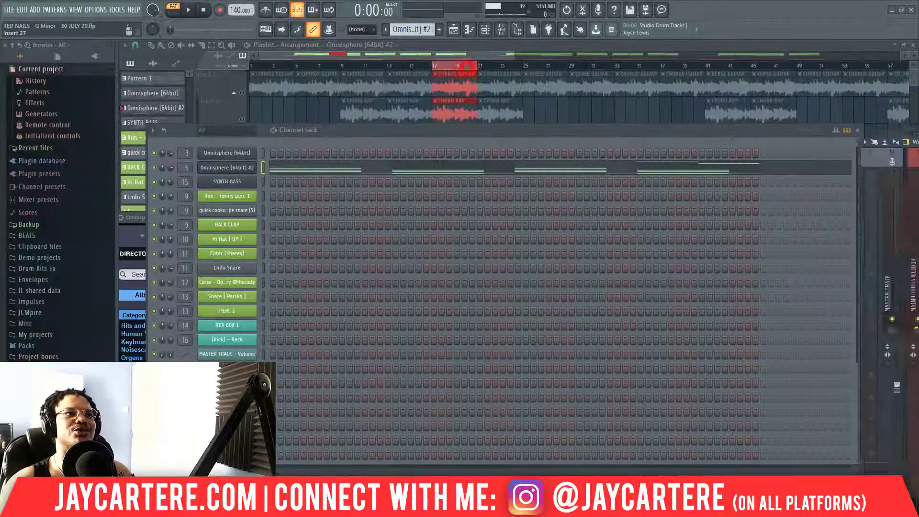
click(711, 136)
drag(711, 139, 728, 280)
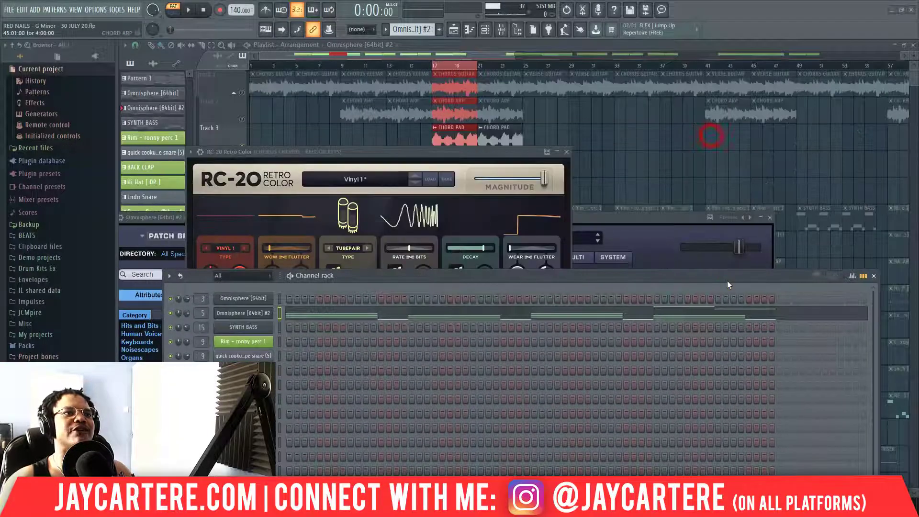
drag(513, 151, 531, 68)
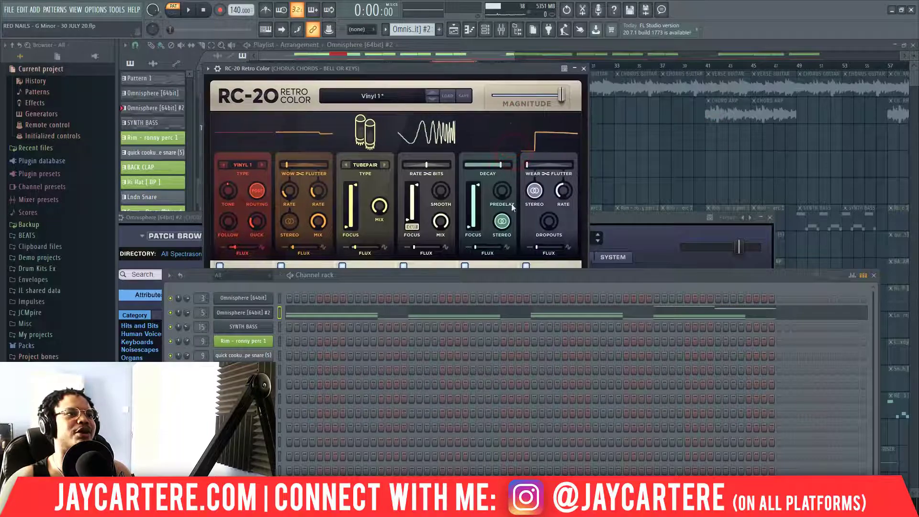
drag(546, 276, 544, 346)
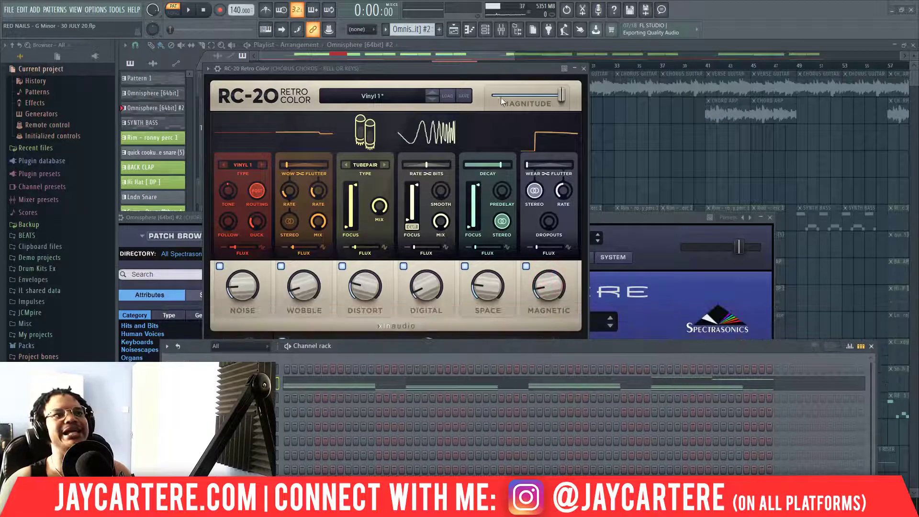
drag(455, 67, 456, 60)
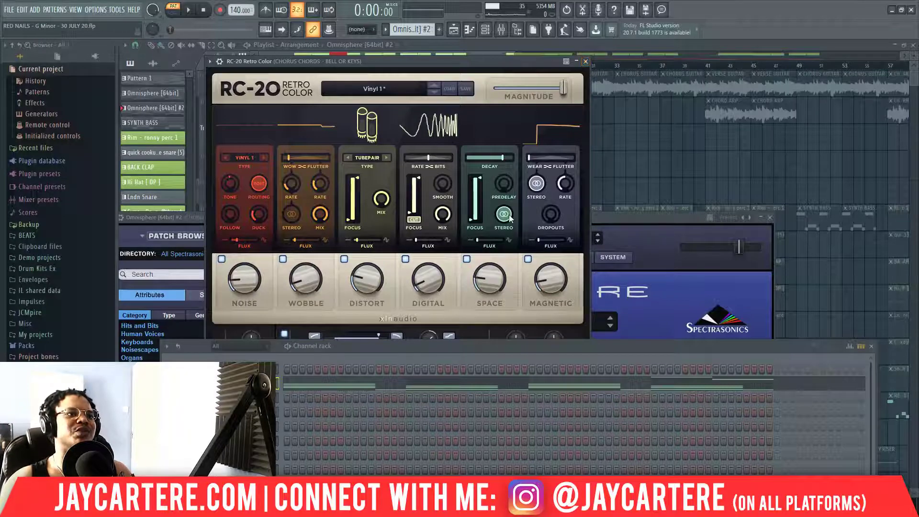
click(586, 62)
Step: Select the SYNTH BASS pattern, examine its notes in the piano roll, and close the piano roll
drag(571, 345, 611, 141)
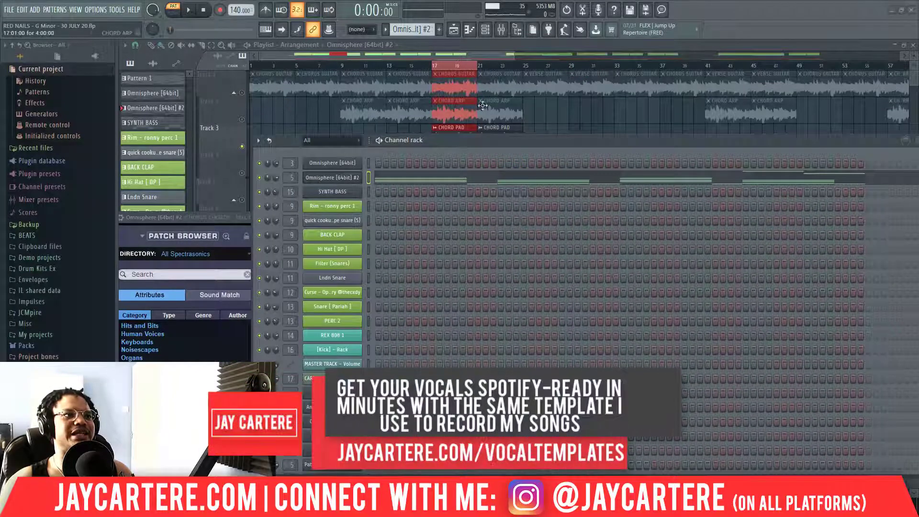
scroll(420, 32, down, 1)
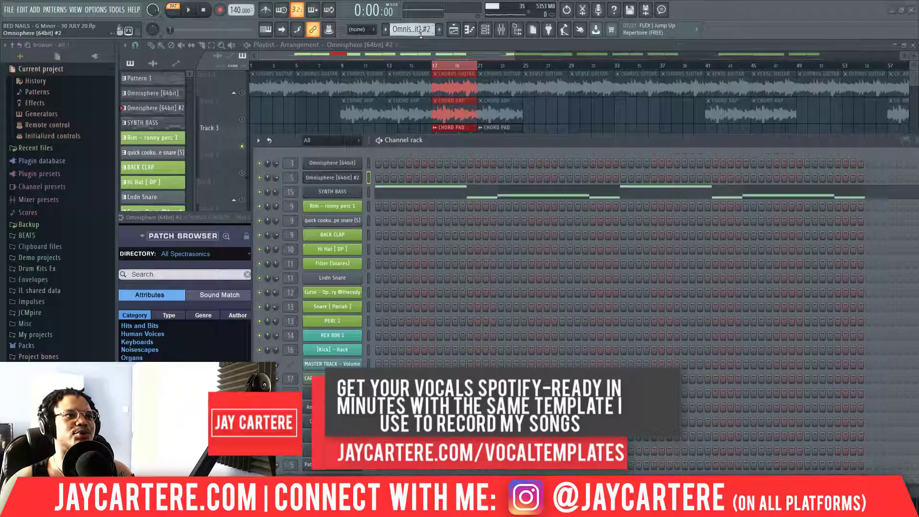
drag(460, 140, 368, 126)
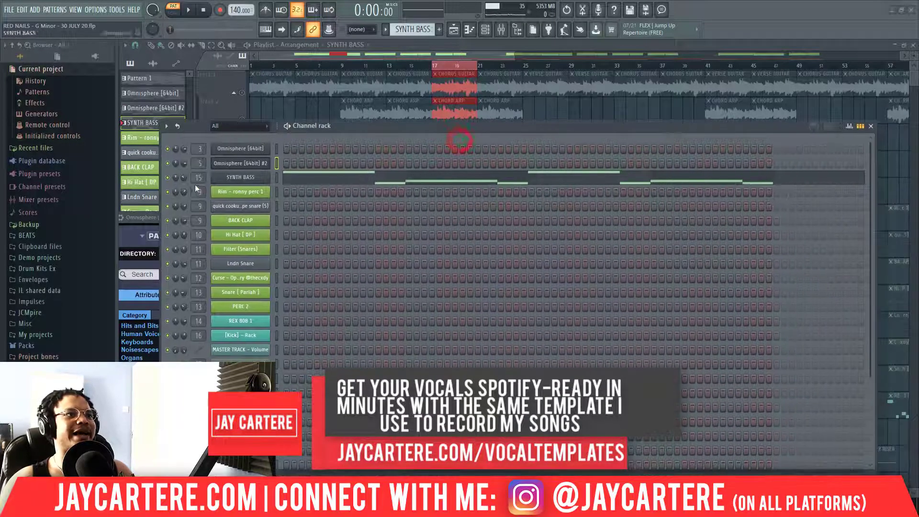
right_click(242, 179)
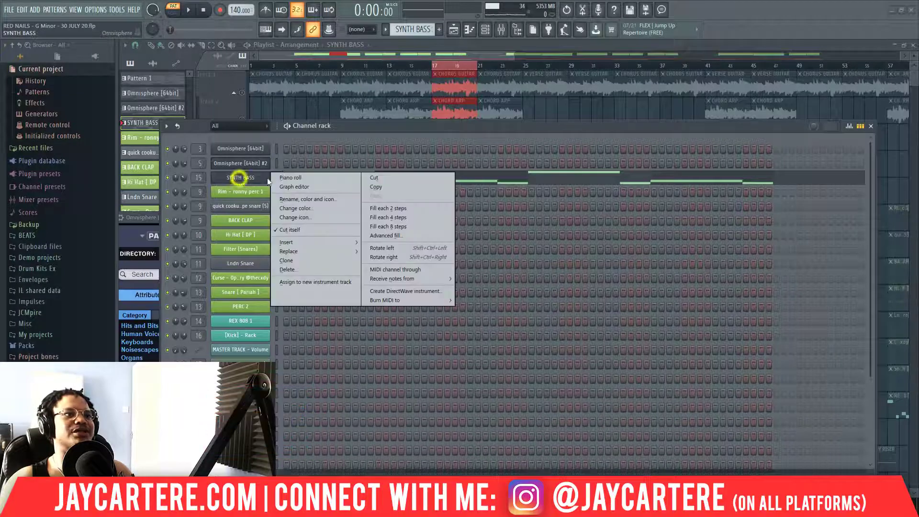
click(291, 180)
scroll(397, 201, up, 3)
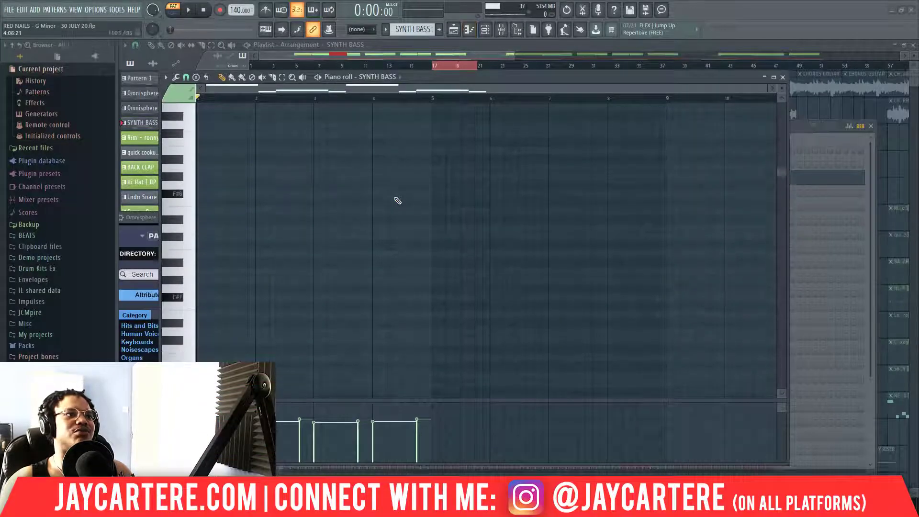
scroll(397, 201, down, 8)
scroll(397, 201, down, 2)
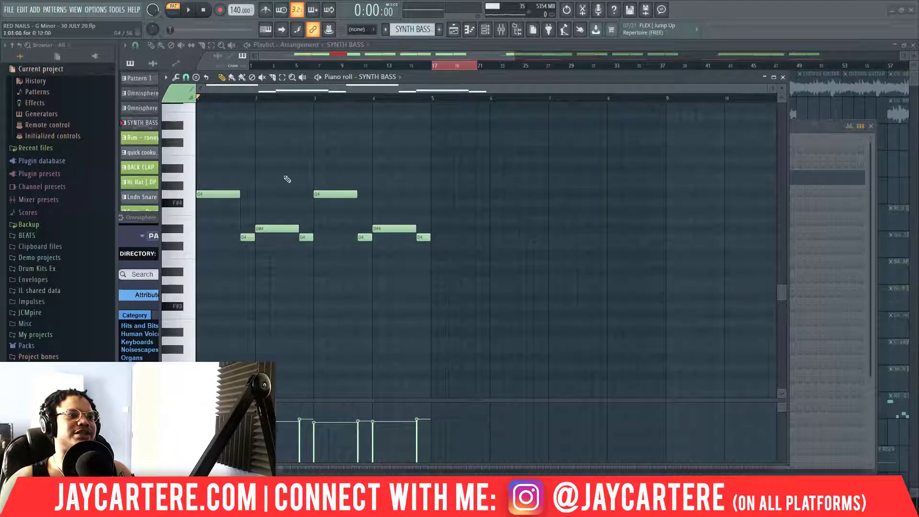
click(782, 77)
Step: Open the SYNTH BASS channel's Omnisphere and filter the patch browser to the Synth Bass category to locate the Sine Moog Bass patch
drag(589, 130, 598, 125)
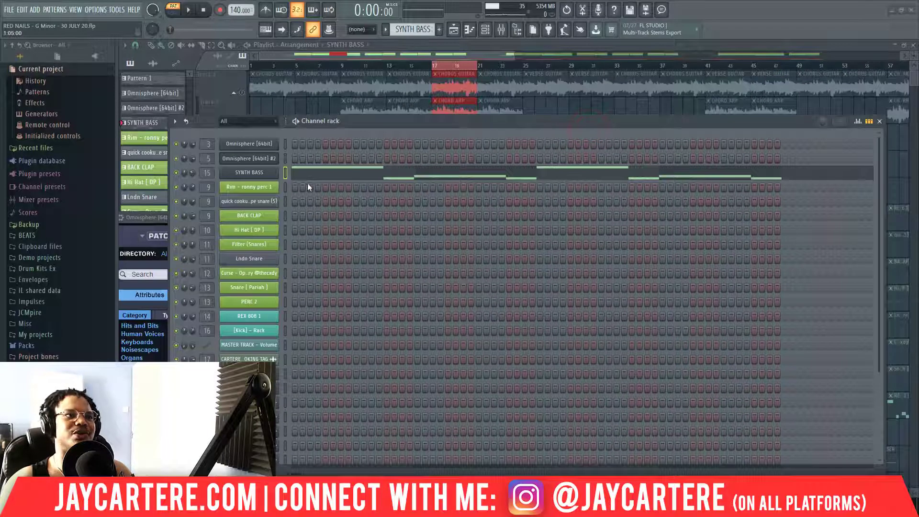
click(249, 173)
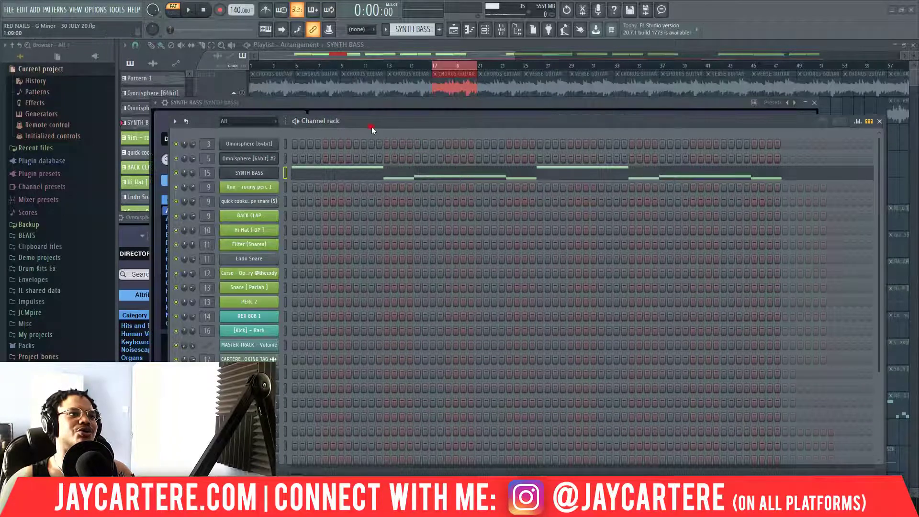
drag(372, 131, 839, 179)
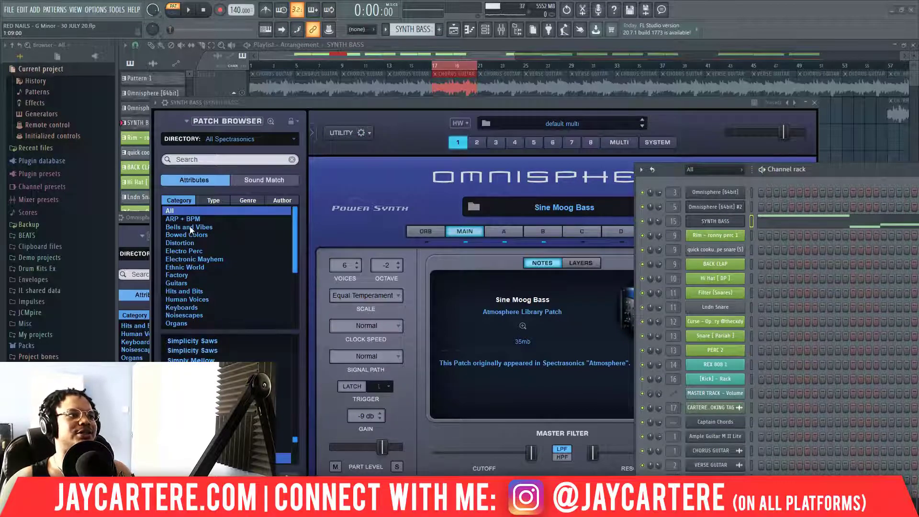
scroll(190, 248, down, 4)
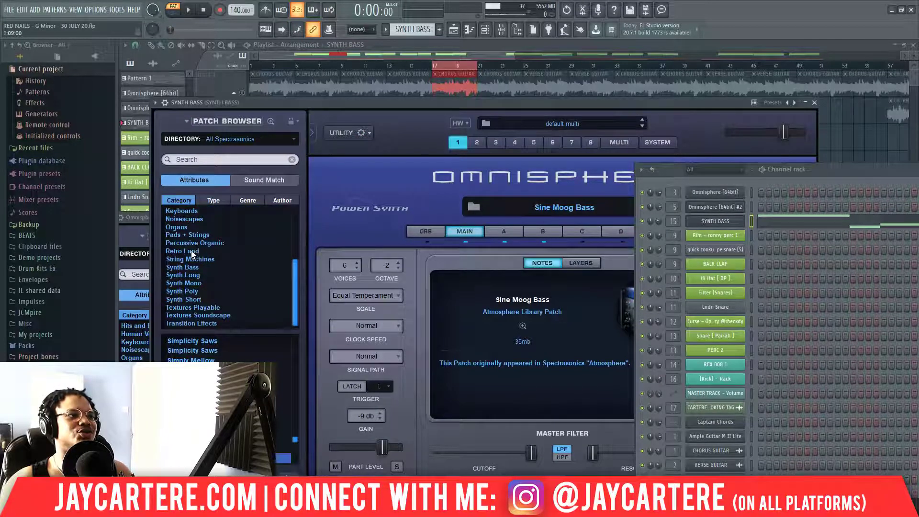
click(195, 267)
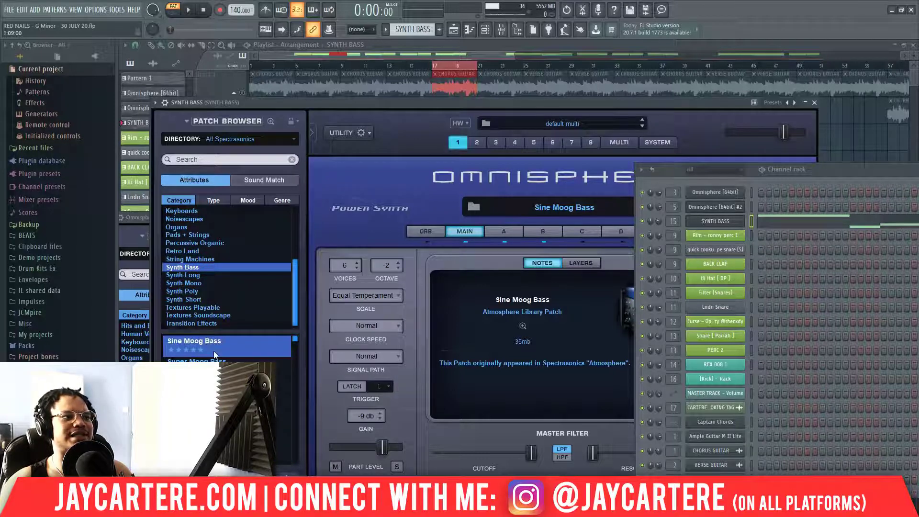
scroll(213, 351, up, 1)
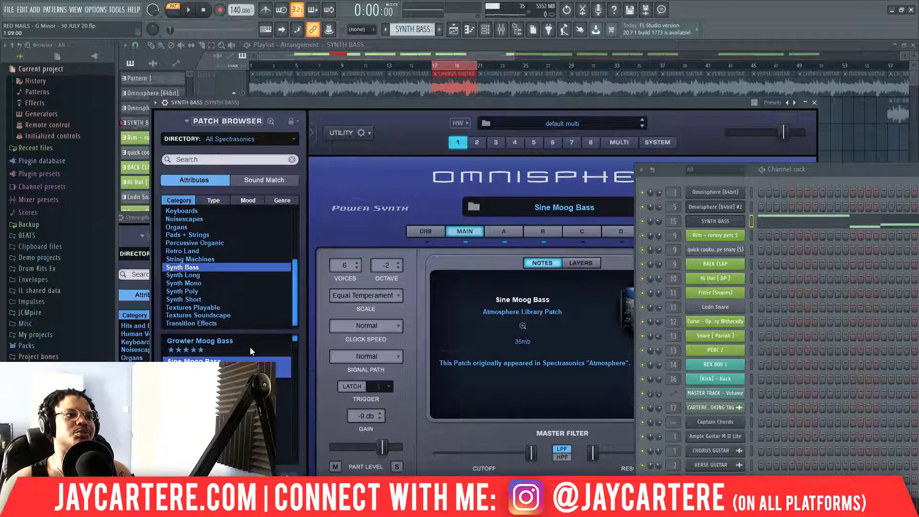
Step: Close the SYNTH BASS and Omnisphere [64bit] #2 plugin windows
click(815, 104)
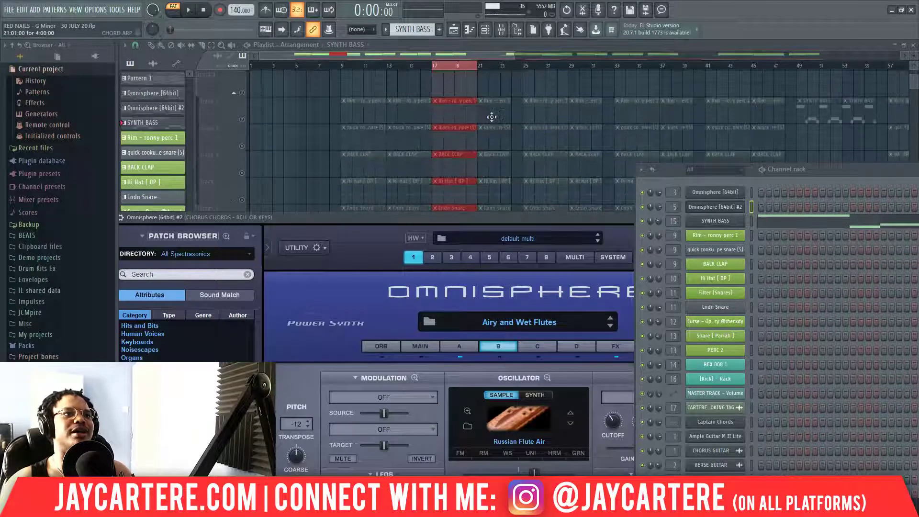
drag(538, 217, 400, 98)
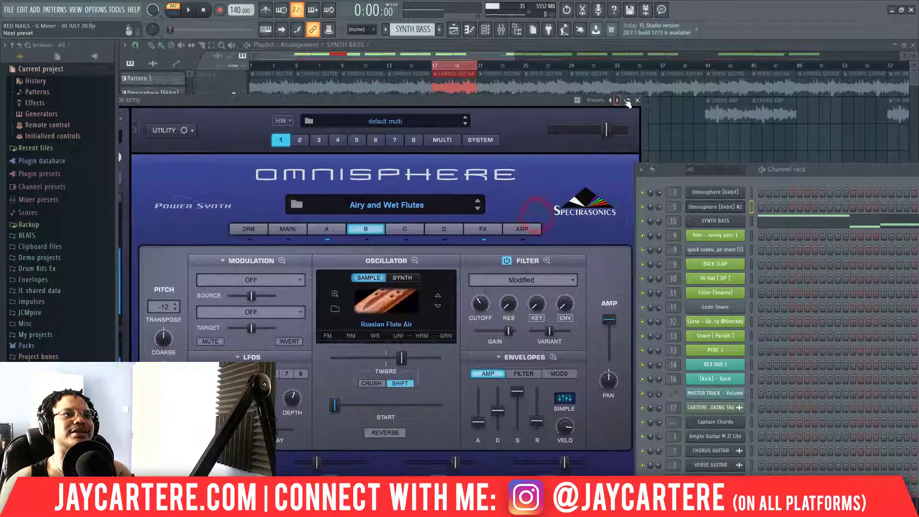
click(636, 99)
Step: Select bars 49 to 57 in the playlist, unmute Track 2 and Track 6, and play that section in song mode, stopping at the end
drag(515, 54, 782, 54)
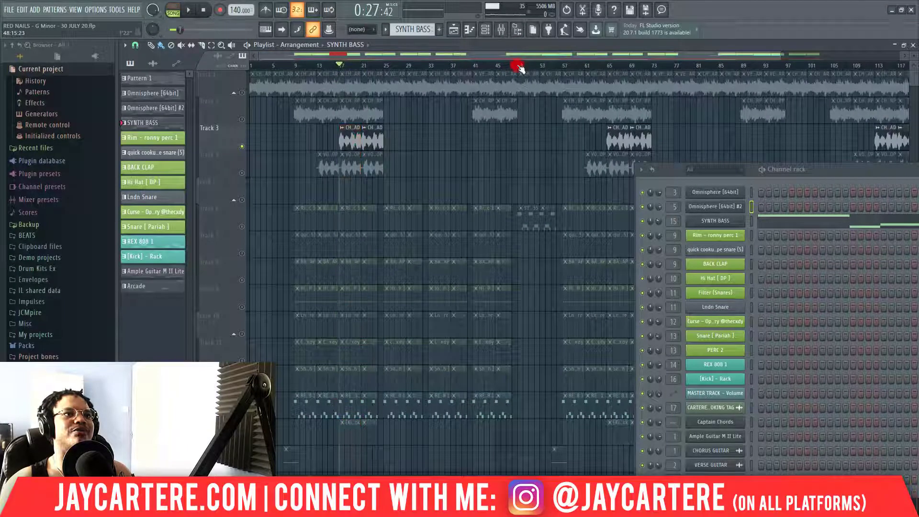
drag(518, 65, 565, 70)
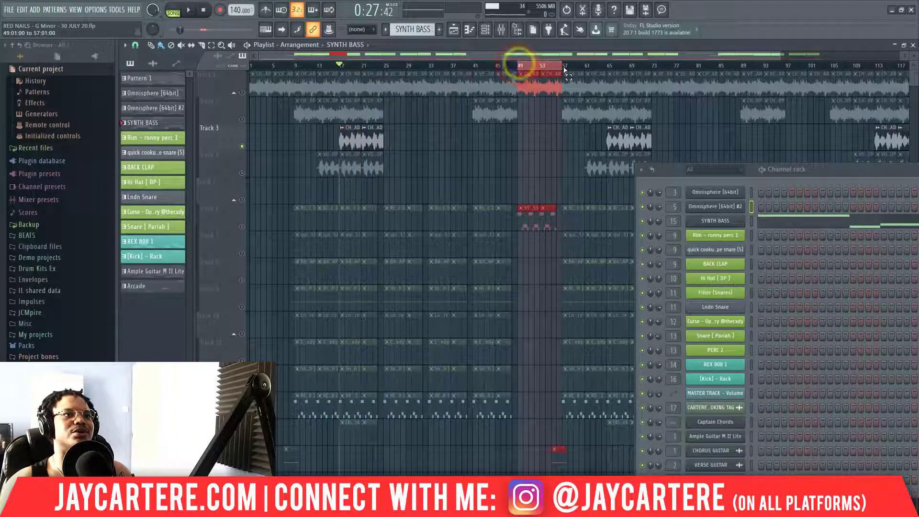
click(242, 227)
click(241, 120)
click(189, 10)
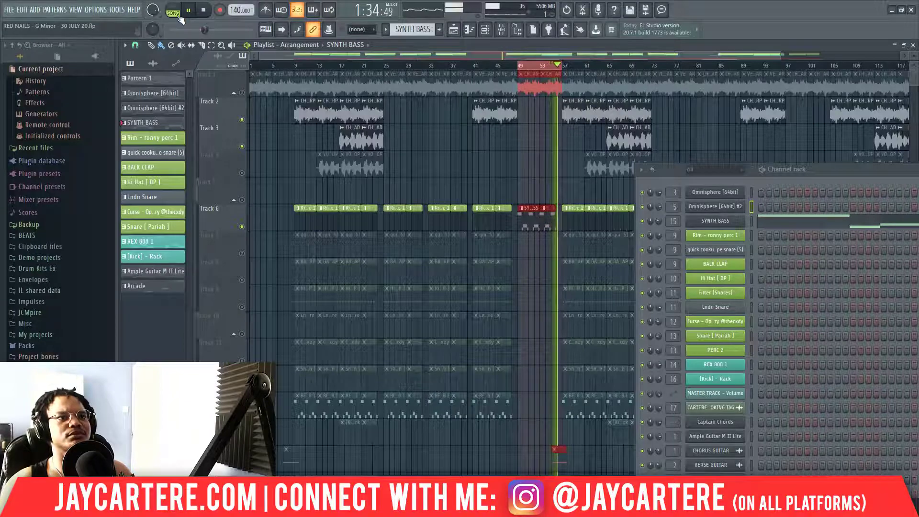
key(space)
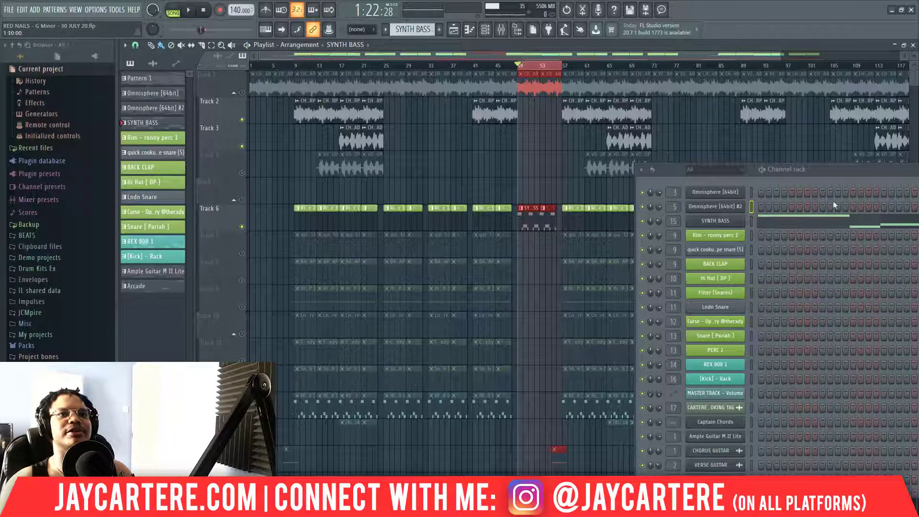
Step: Bring the channel rack into view, select the Rim - ronny perc 1 pattern, and play it in pattern mode, stopping playback at the end
drag(833, 172, 389, 133)
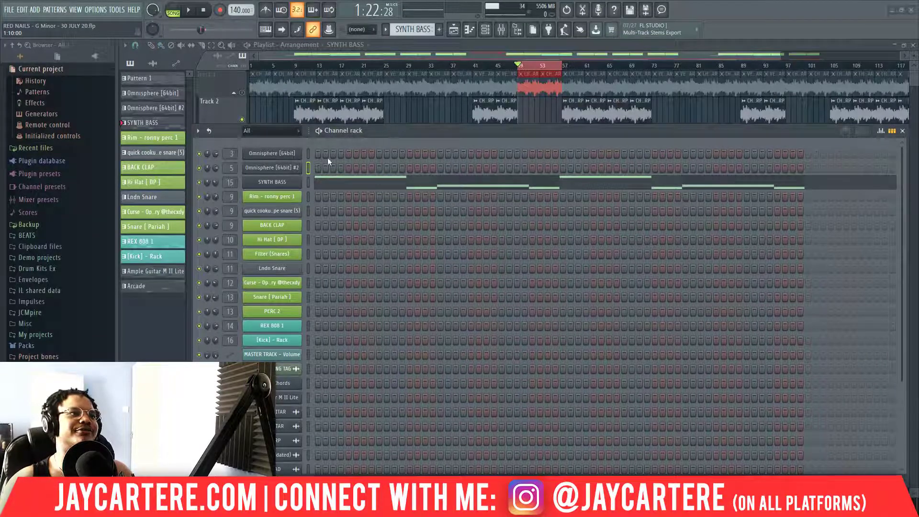
drag(377, 136, 438, 115)
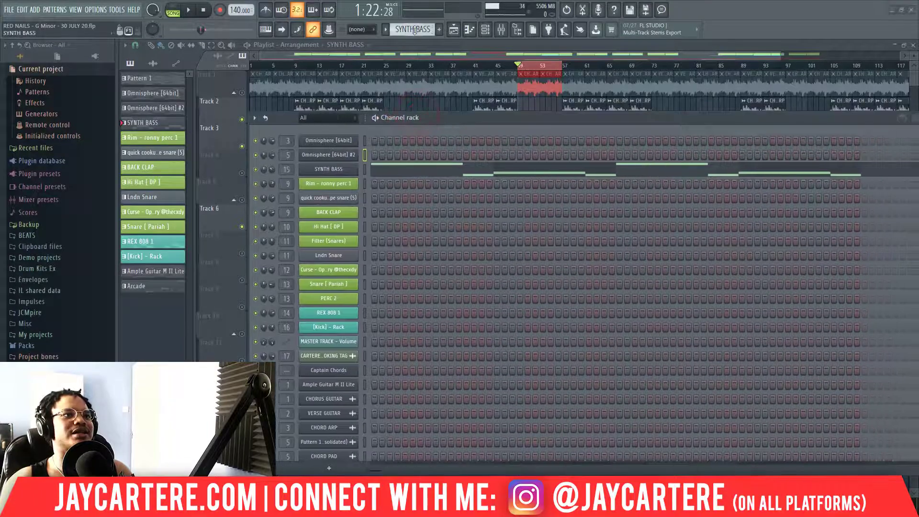
scroll(414, 30, up, 1)
click(173, 10)
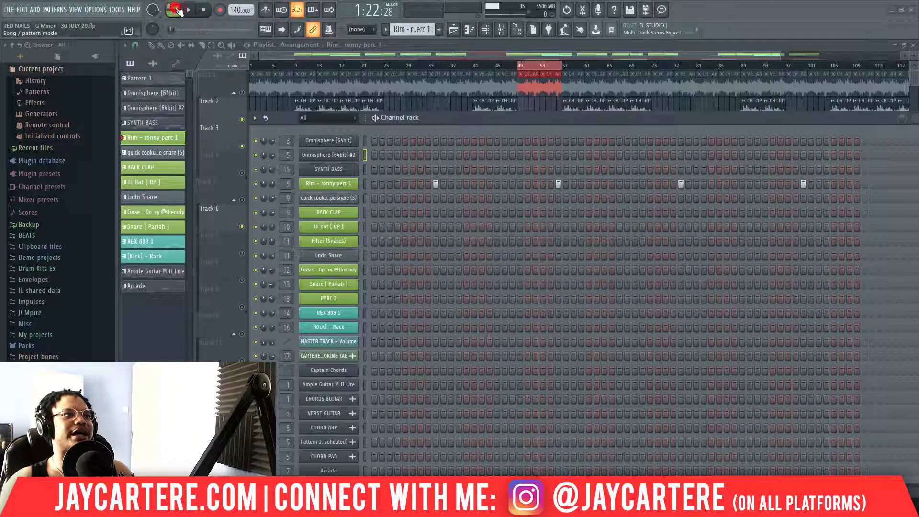
drag(518, 117, 393, 109)
key(space)
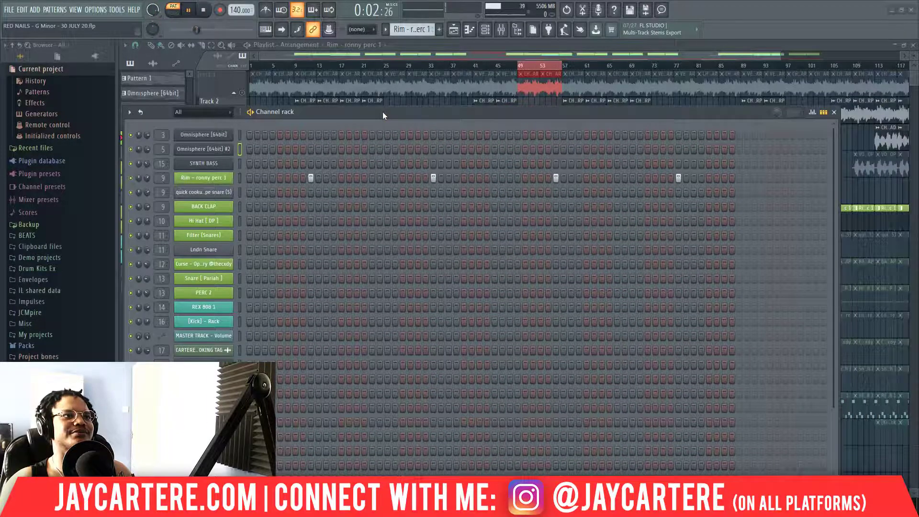
drag(383, 112, 414, 143)
key(space)
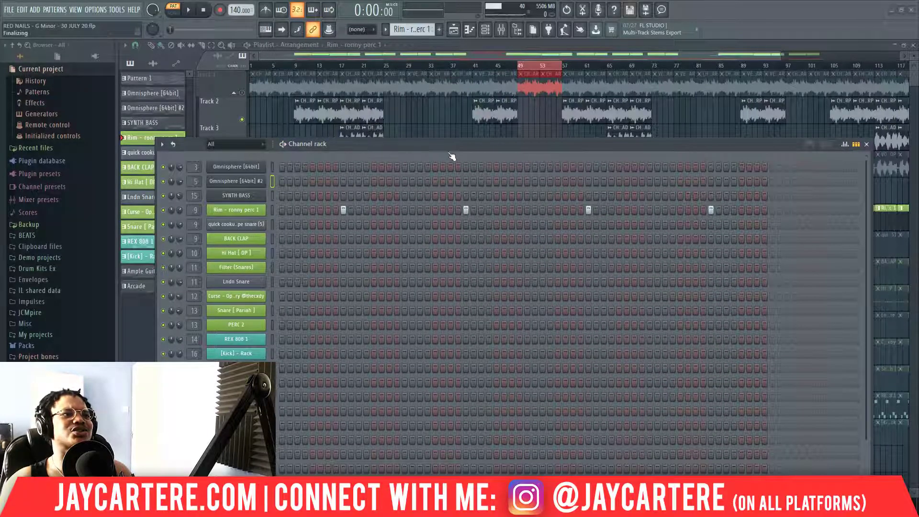
Step: Play the Rim - ronny perc 1 pattern once more and stop it
drag(454, 146, 463, 131)
key(space)
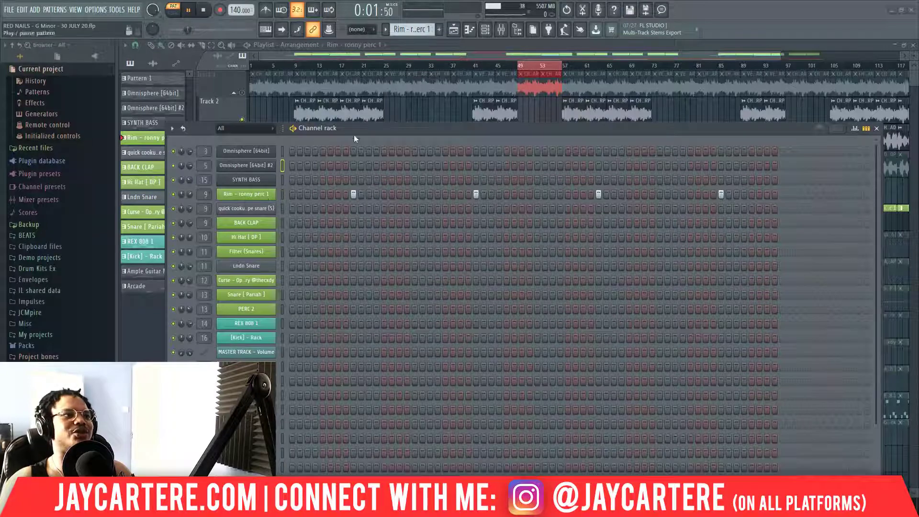
drag(376, 129, 377, 130)
key(space)
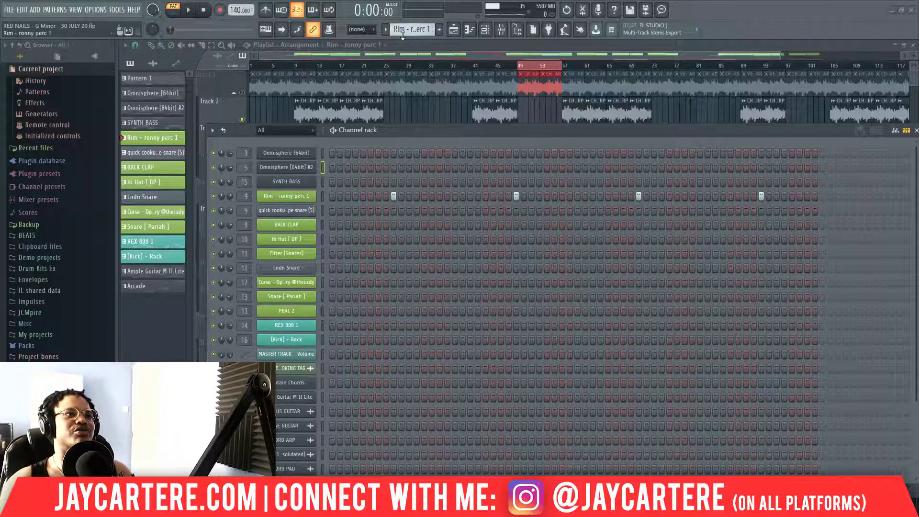
Step: Play the quick cookup for HNDRXXWRLD tape snare (5) pattern and the BACK CLAP pattern in turn, stopping playback after each
scroll(409, 30, down, 1)
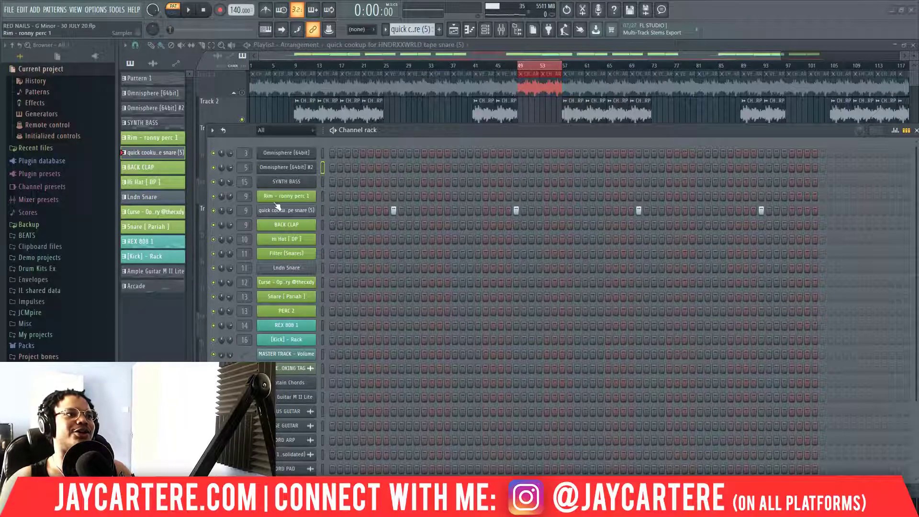
key(space)
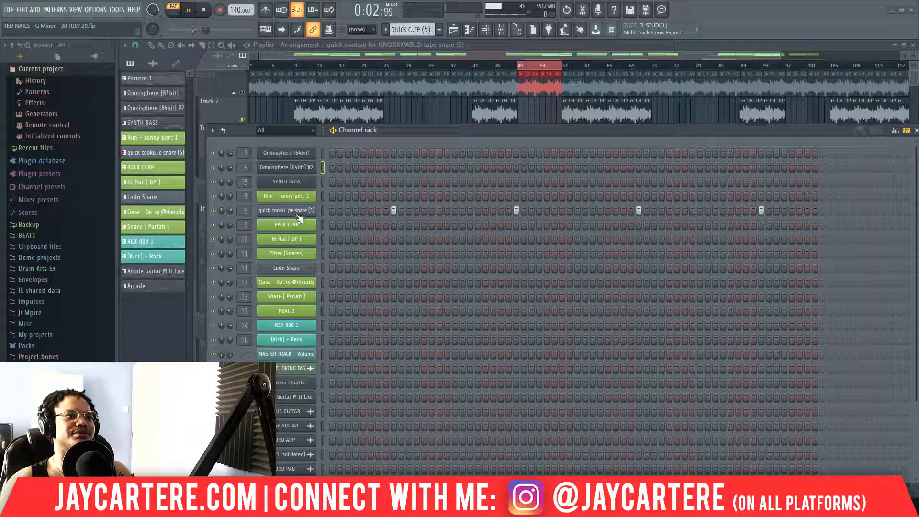
key(space)
key(KP_Add)
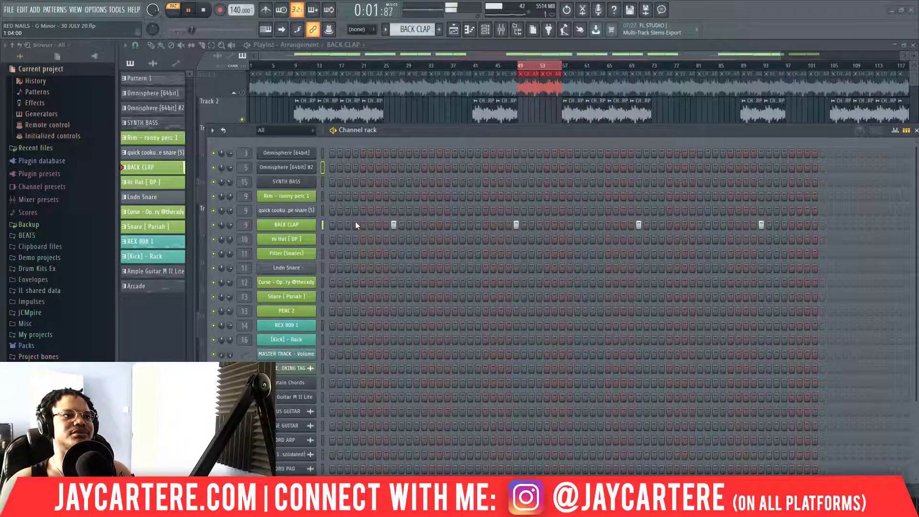
key(space)
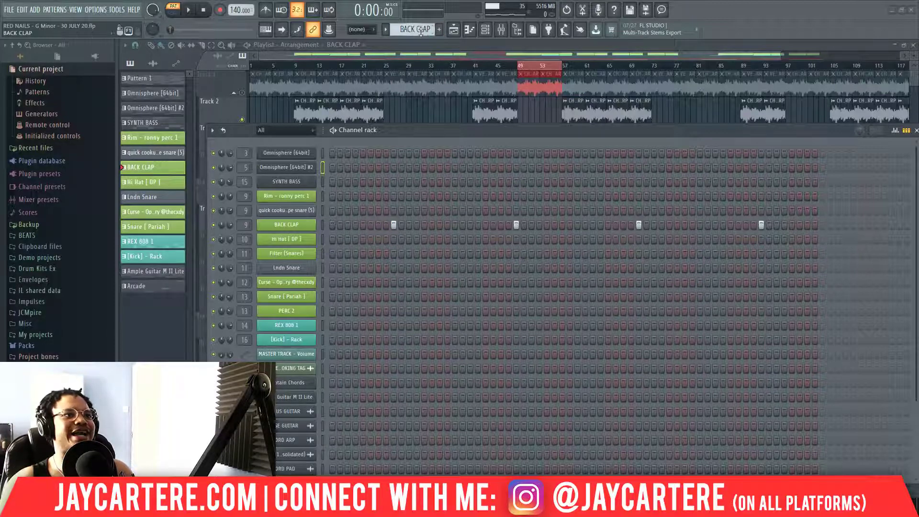
Step: Open the Hi Hat [ DP ] pattern in the piano roll, play it through, stop it, and examine its notes up close
scroll(416, 29, down, 1)
right_click(293, 238)
click(335, 224)
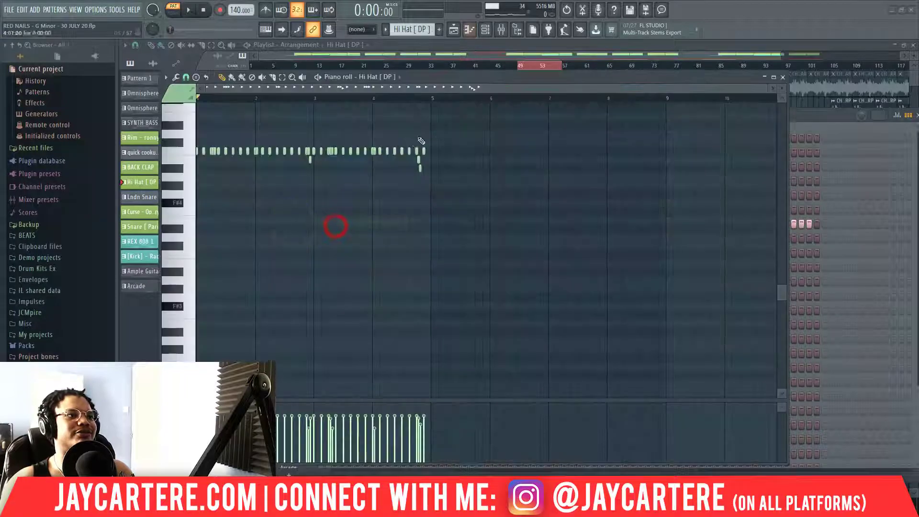
key(space)
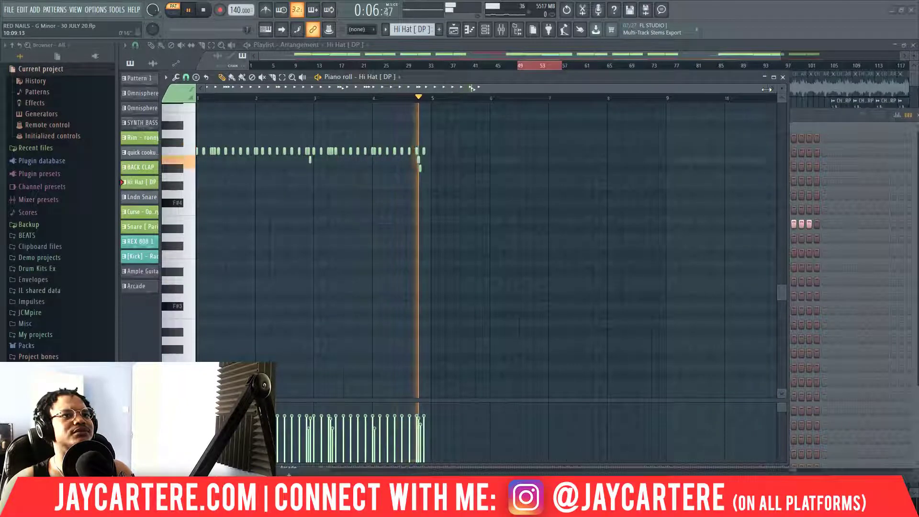
drag(768, 88, 606, 84)
key(space)
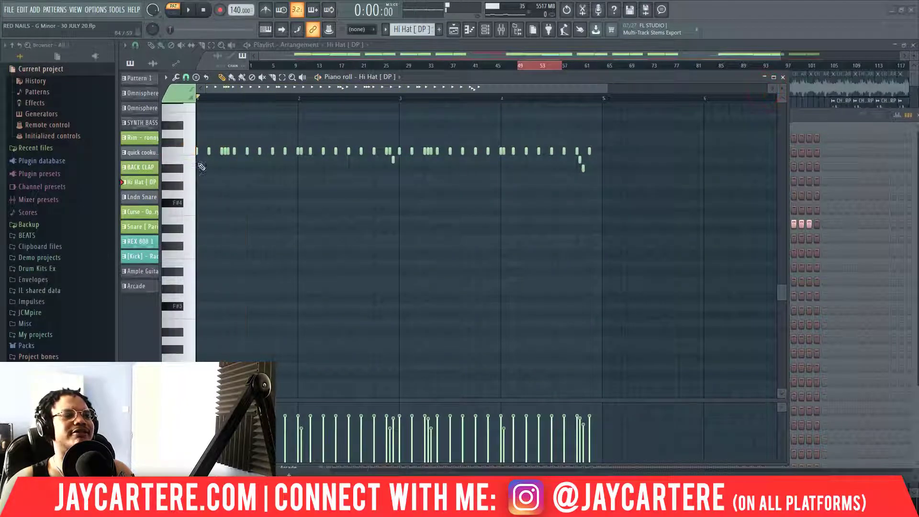
drag(606, 88, 506, 88)
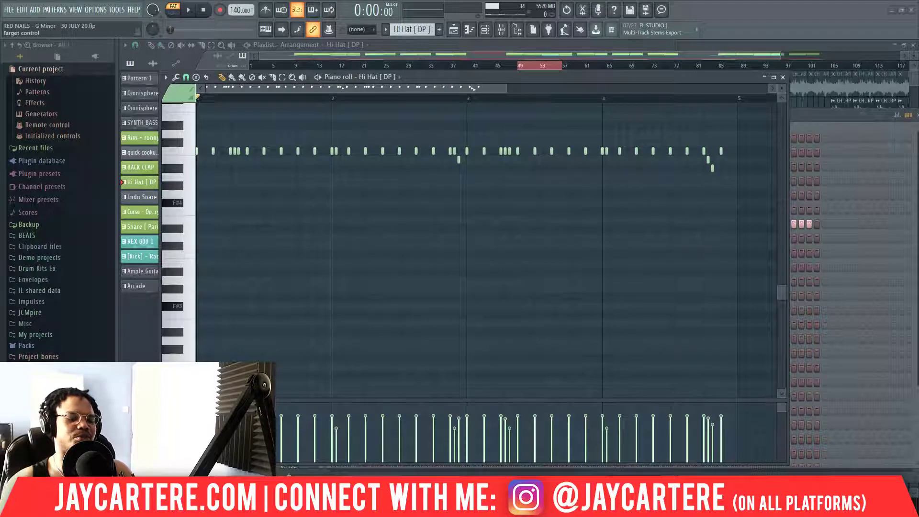
Step: Select all the hi-hat notes, show the piano roll randomizer without applying it, and close the piano roll
key(ctrl+a)
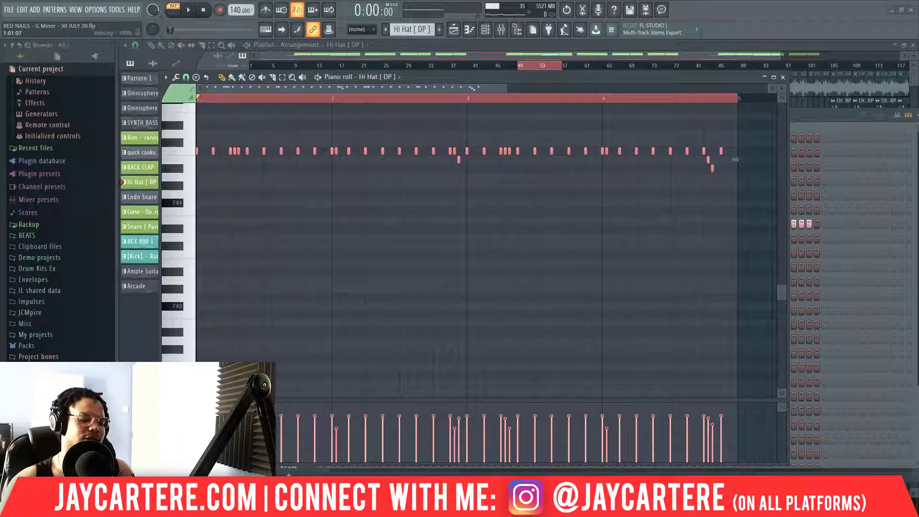
key(alt+r)
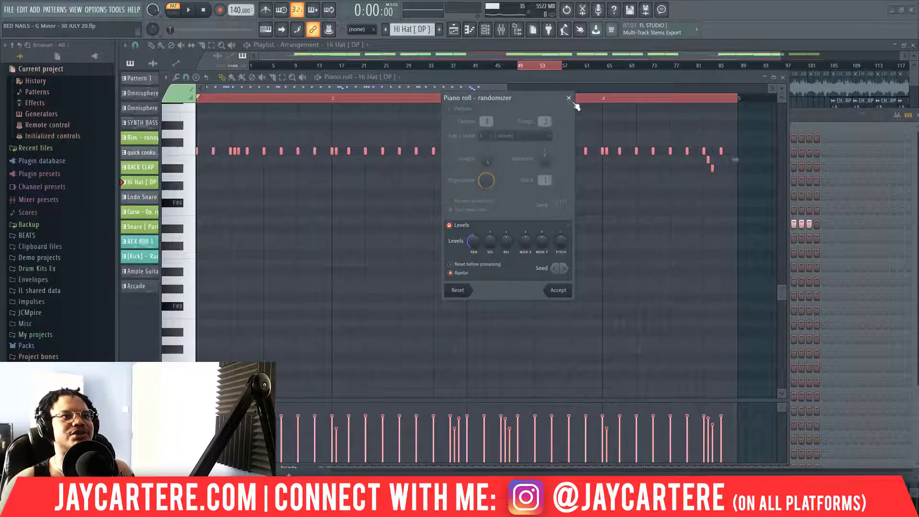
click(569, 98)
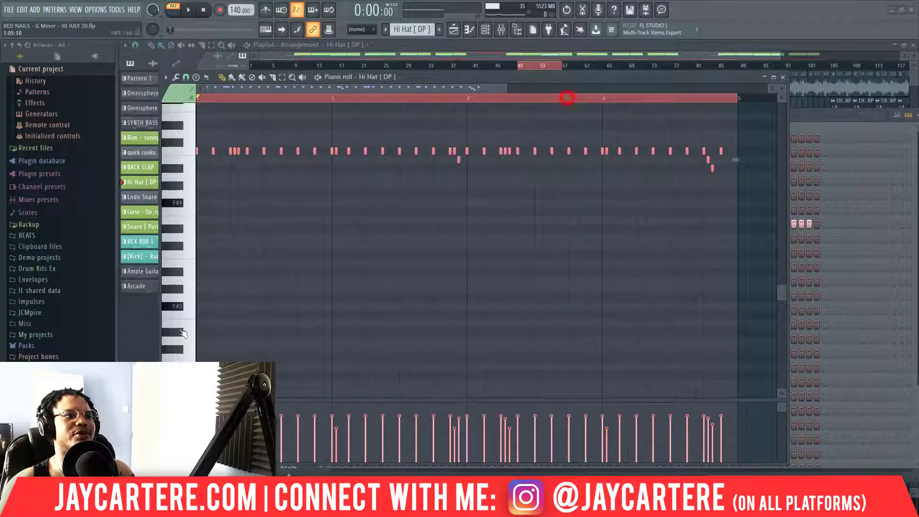
click(289, 467)
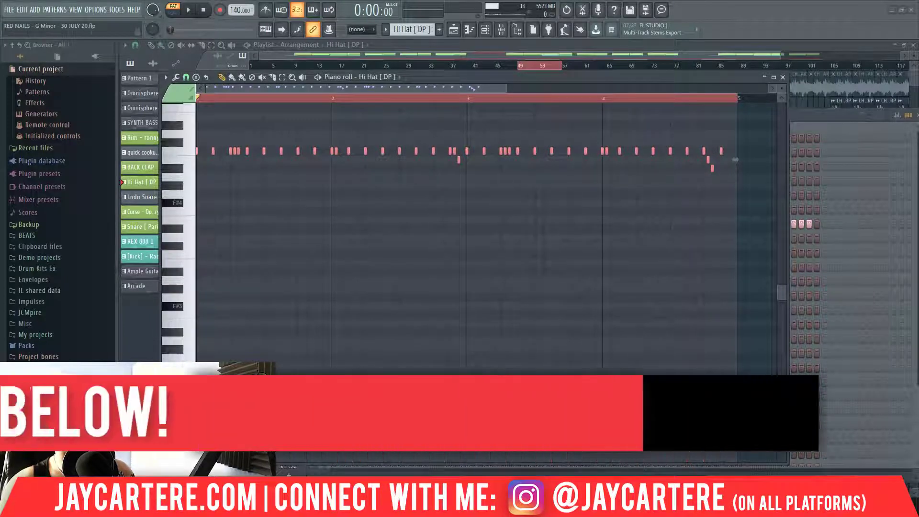
click(286, 426)
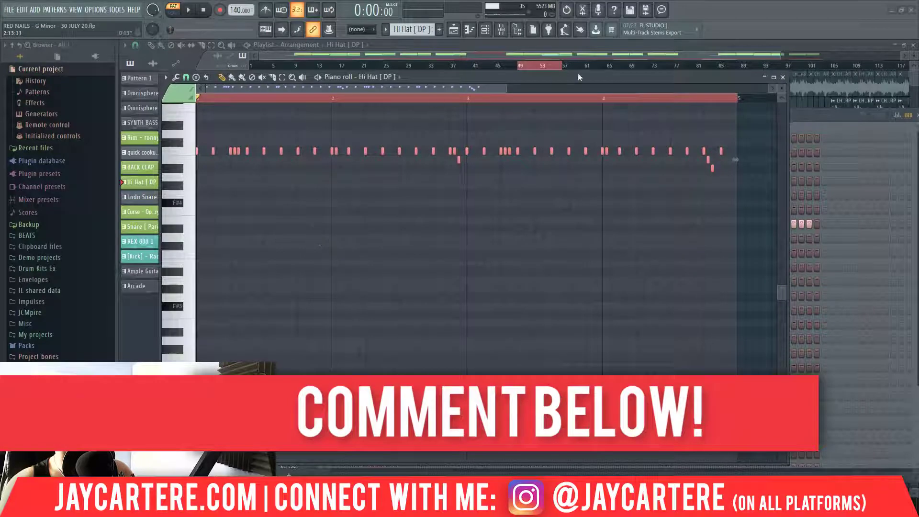
drag(605, 73, 594, 70)
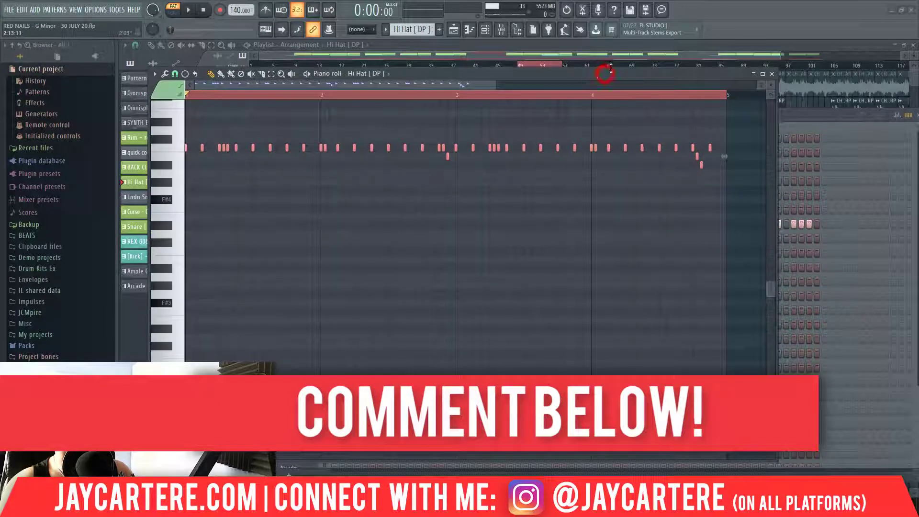
click(772, 75)
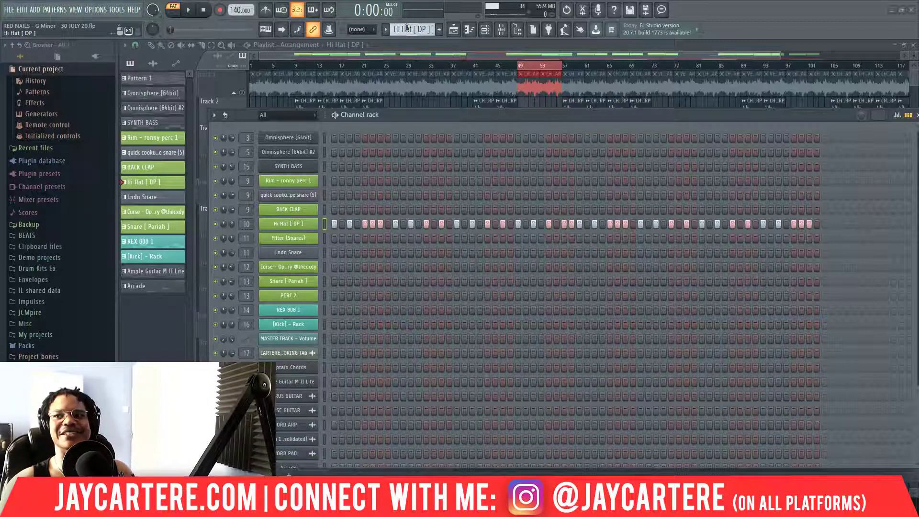
Step: Switch to the Lndn Snare pattern and play it in pattern mode, stopping playback at the end
scroll(407, 28, down, 1)
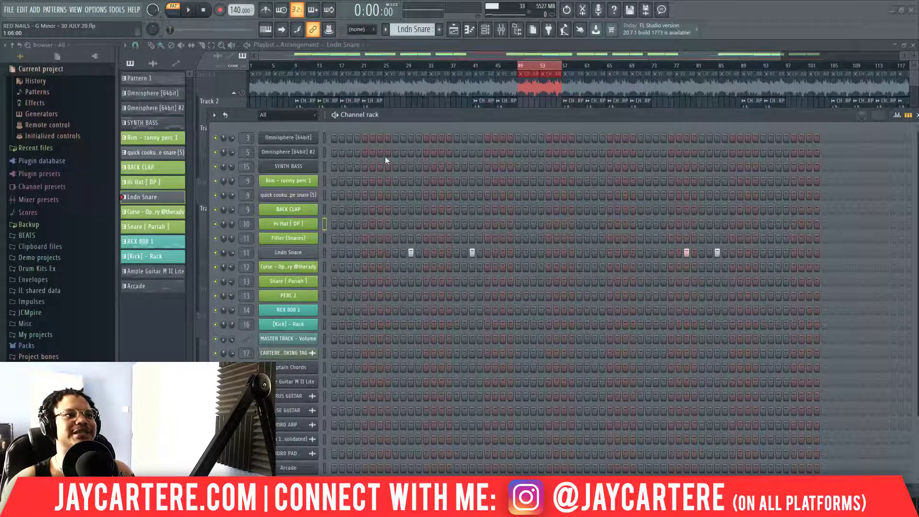
drag(432, 113, 408, 111)
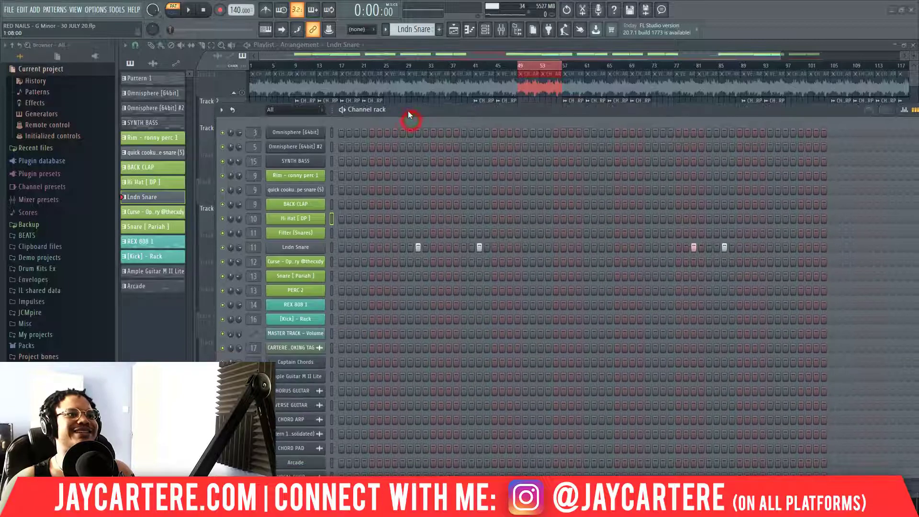
key(space)
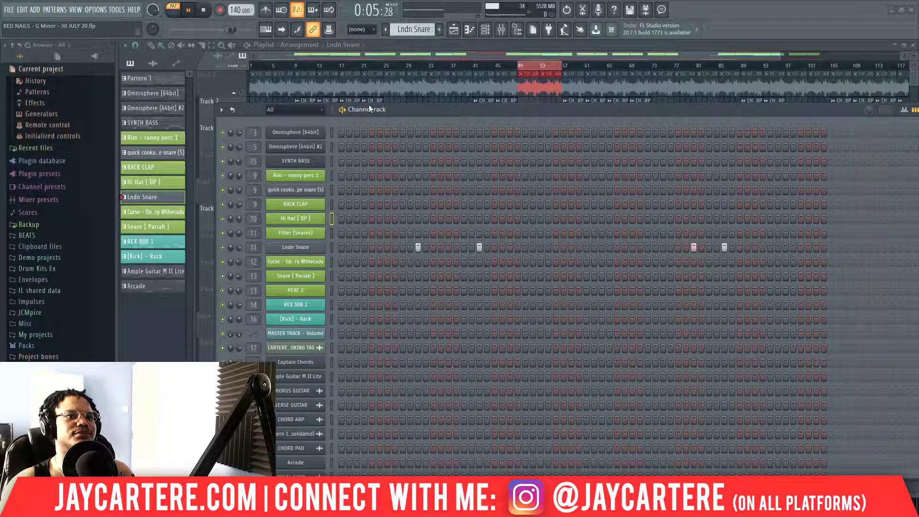
key(space)
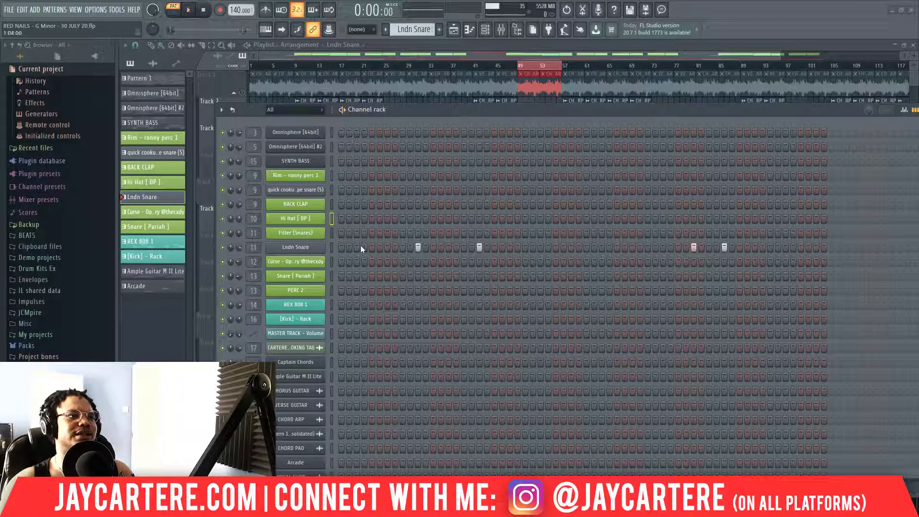
Step: Switch to the Curse - Open Hat - Slippery pattern and play it twice, stopping playback each time
scroll(407, 29, down, 1)
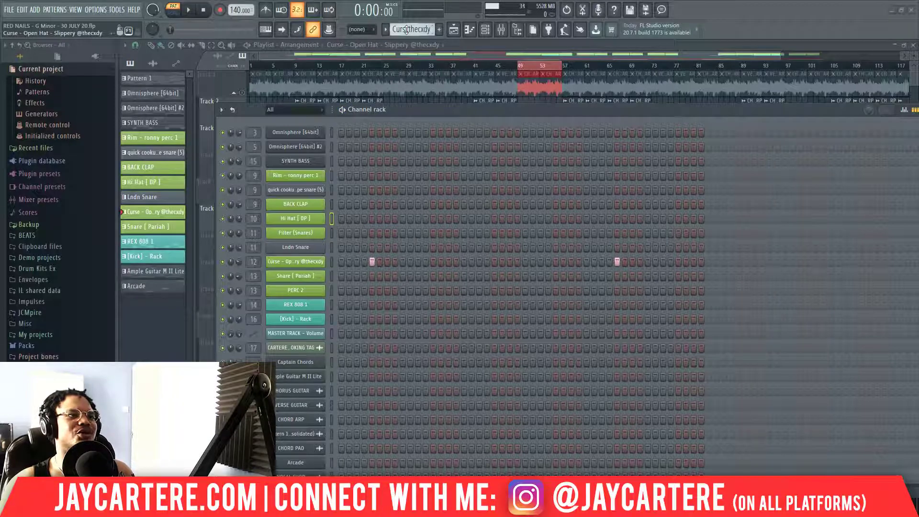
key(space)
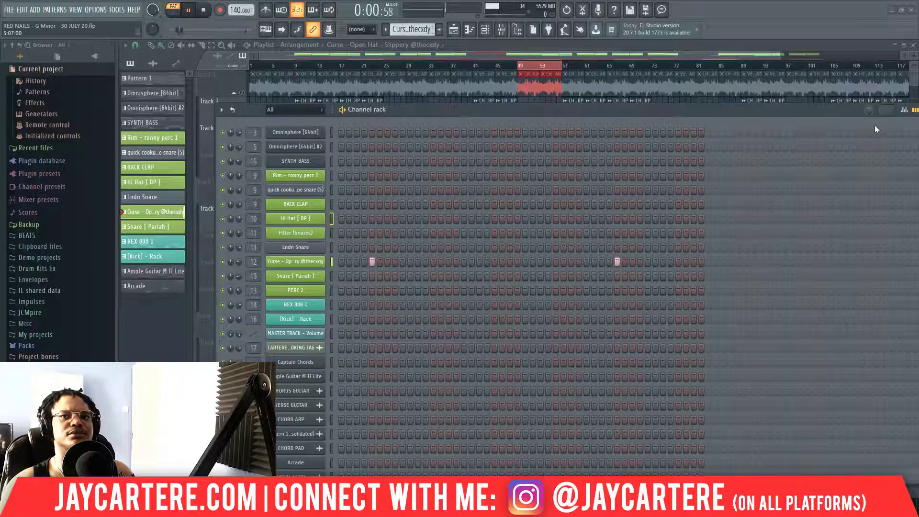
key(space)
key(space)
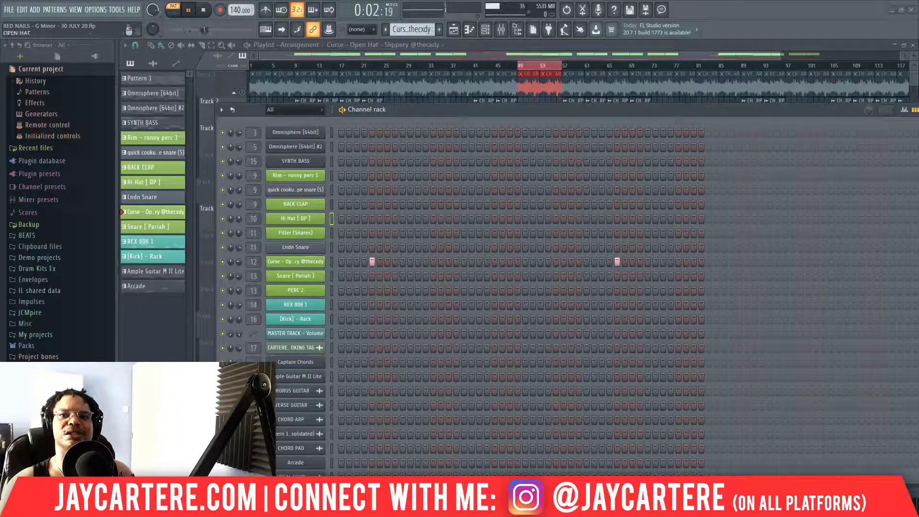
key(space)
Step: Examine the Fruity Delay 2 settings on the open hat, close the plugin, and put the channel rack back in view
drag(918, 129, 918, 98)
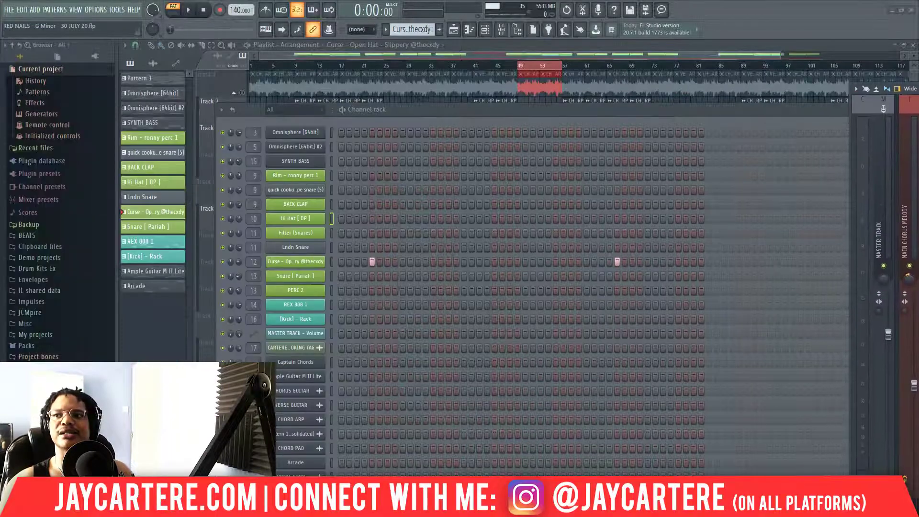
drag(594, 110, 596, 325)
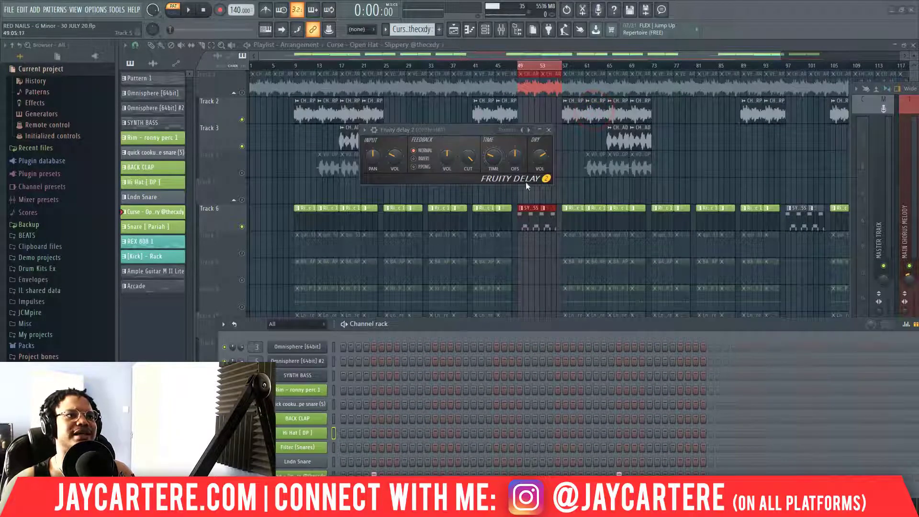
click(551, 131)
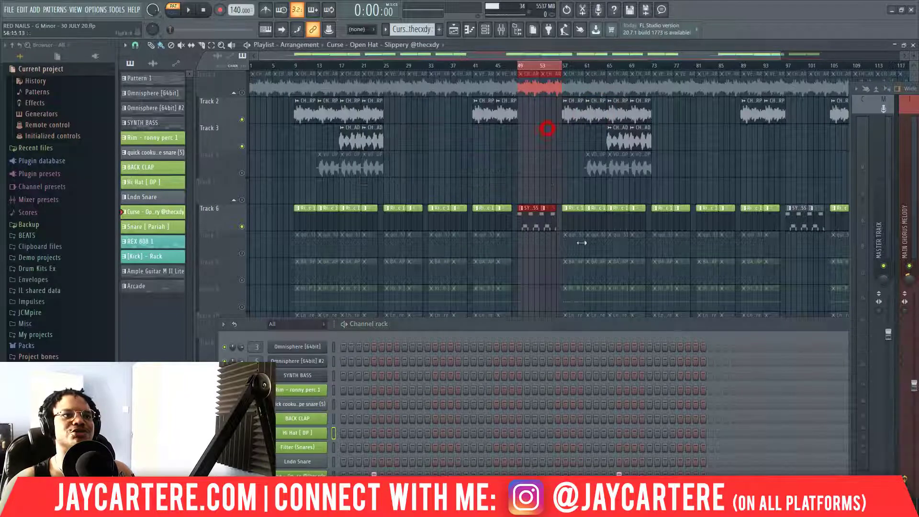
drag(568, 323, 525, 69)
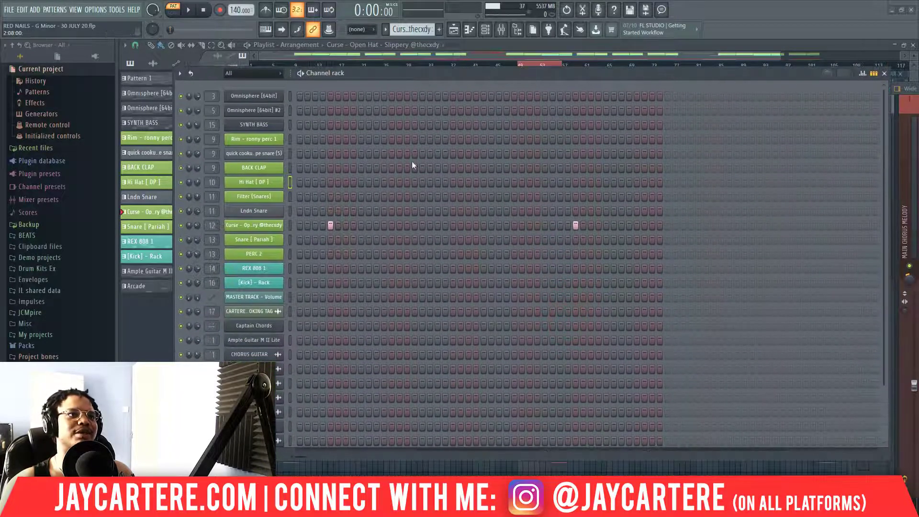
drag(386, 73, 381, 123)
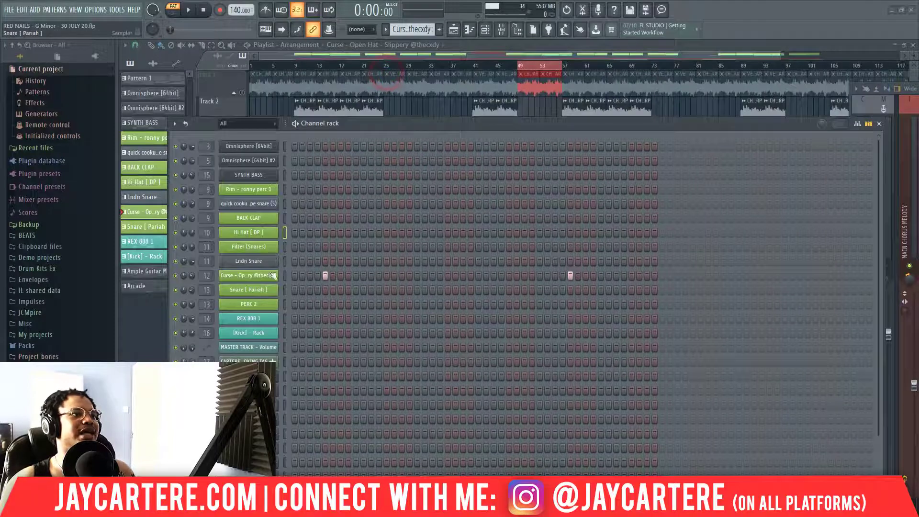
Step: Play and stop the Snare [ Pariah ] pattern, then examine its notes in the piano roll and close it
scroll(414, 30, down, 1)
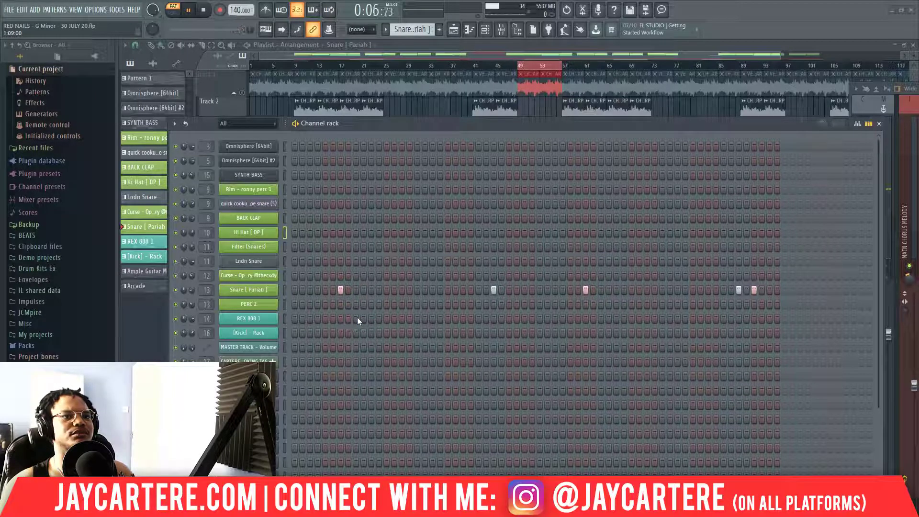
key(space)
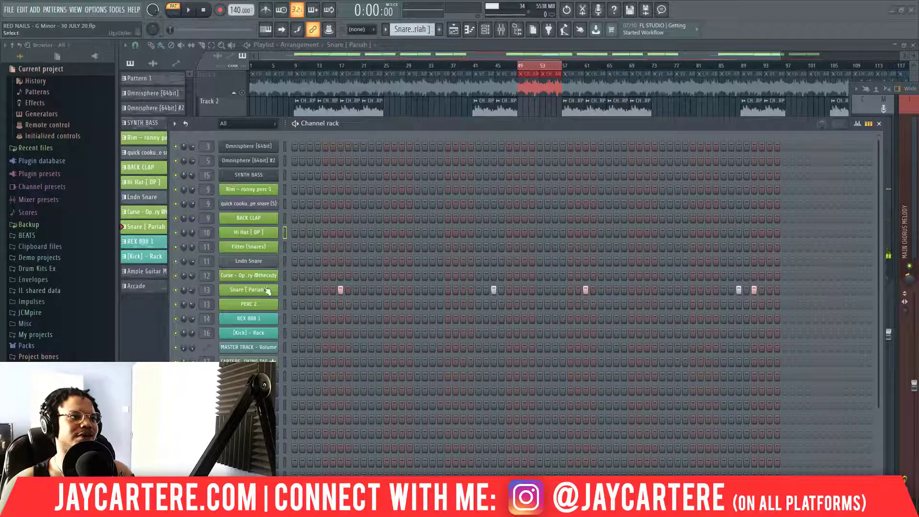
right_click(262, 287)
click(302, 291)
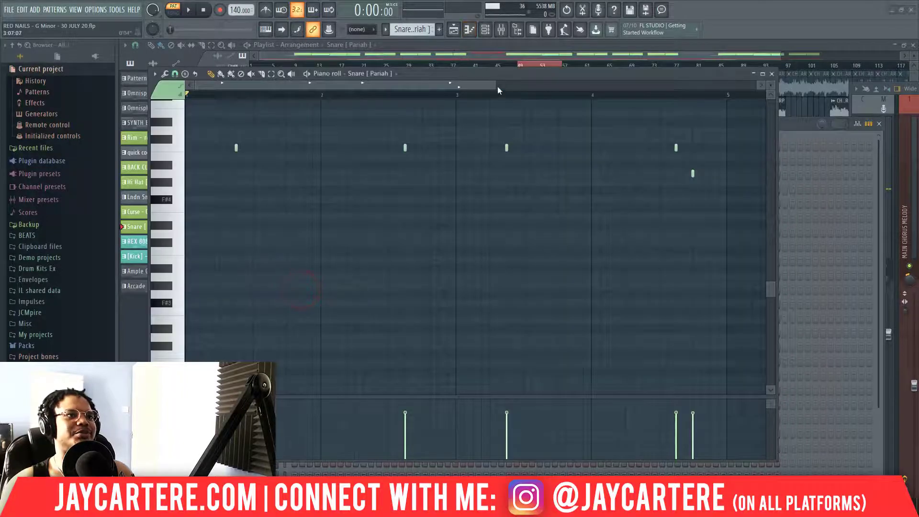
drag(497, 87, 550, 86)
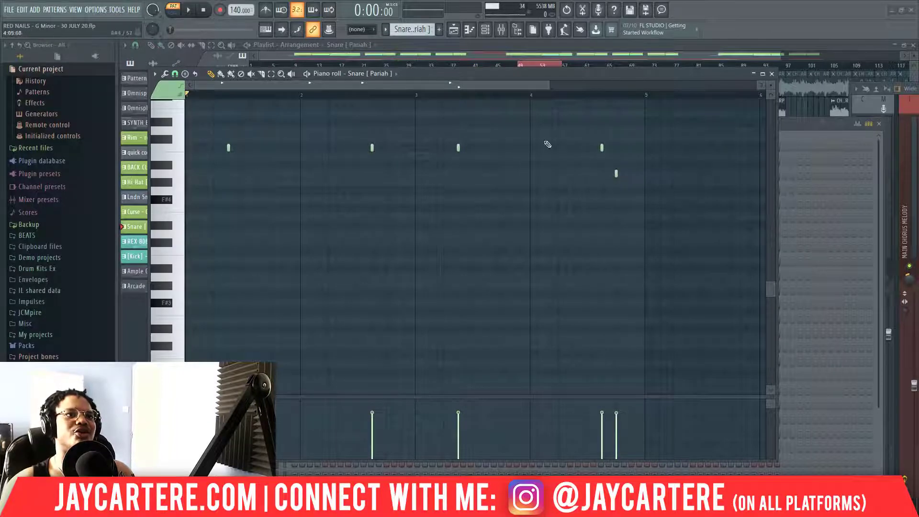
click(771, 74)
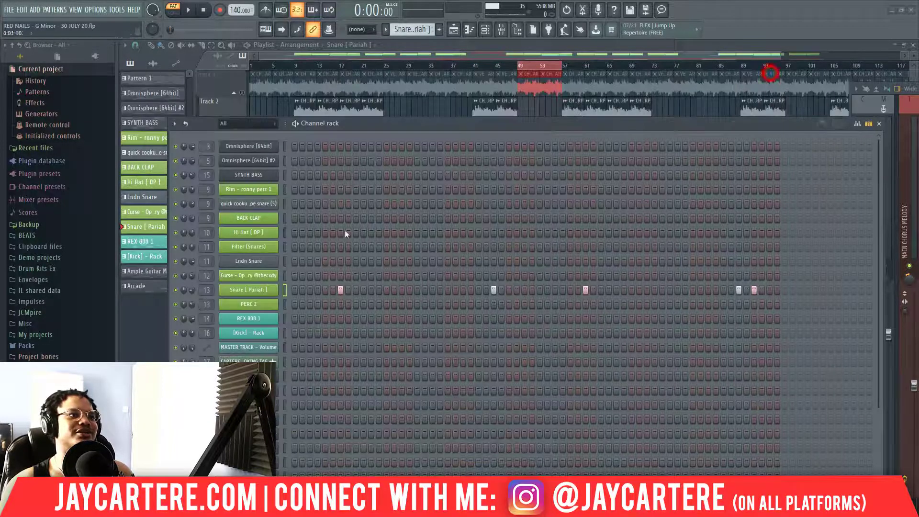
Step: Switch to the REX 808 1 pattern, play it with the mixer shown, and stop playback
scroll(415, 31, down, 1)
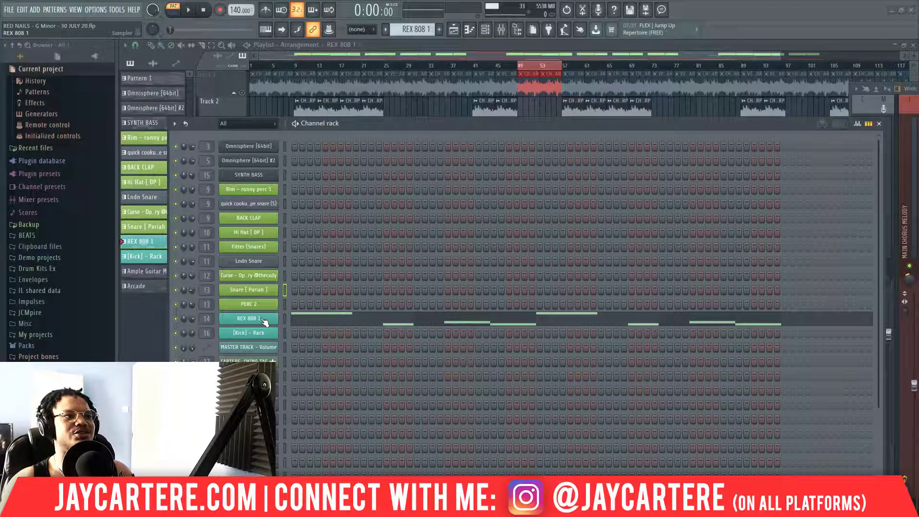
key(space)
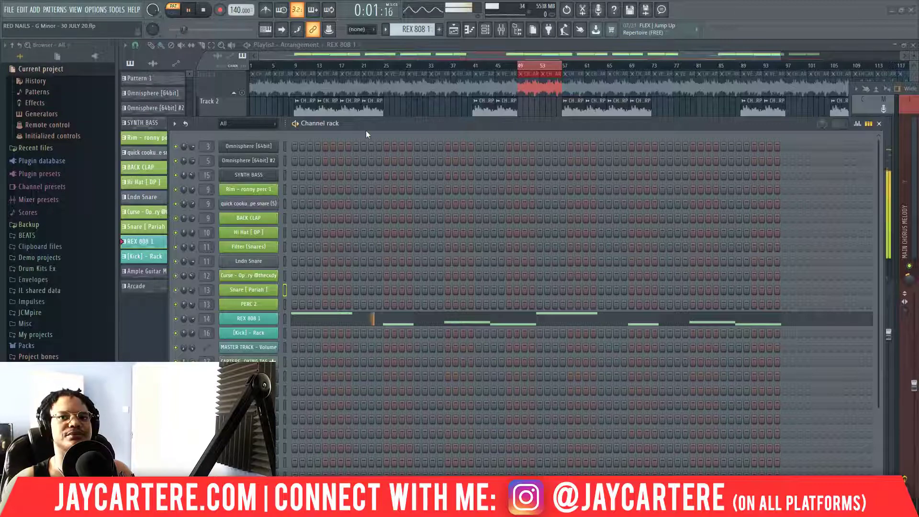
key(F9)
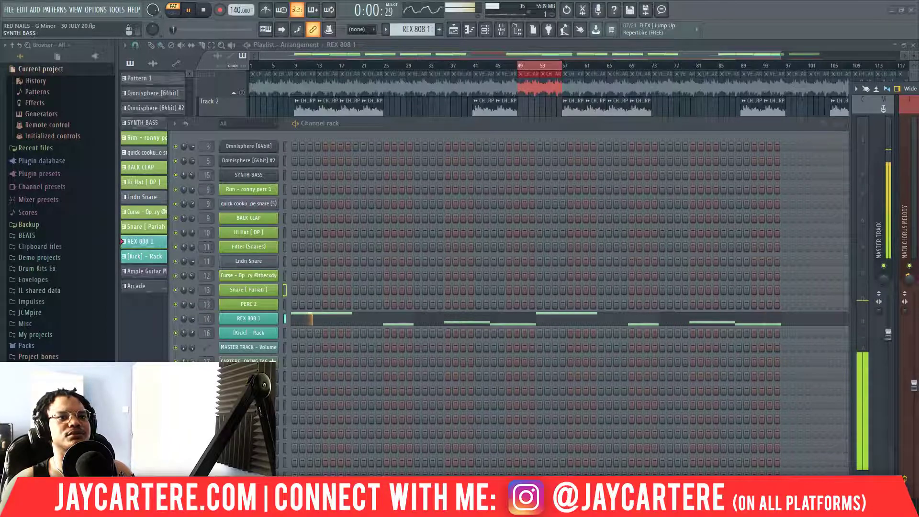
key(space)
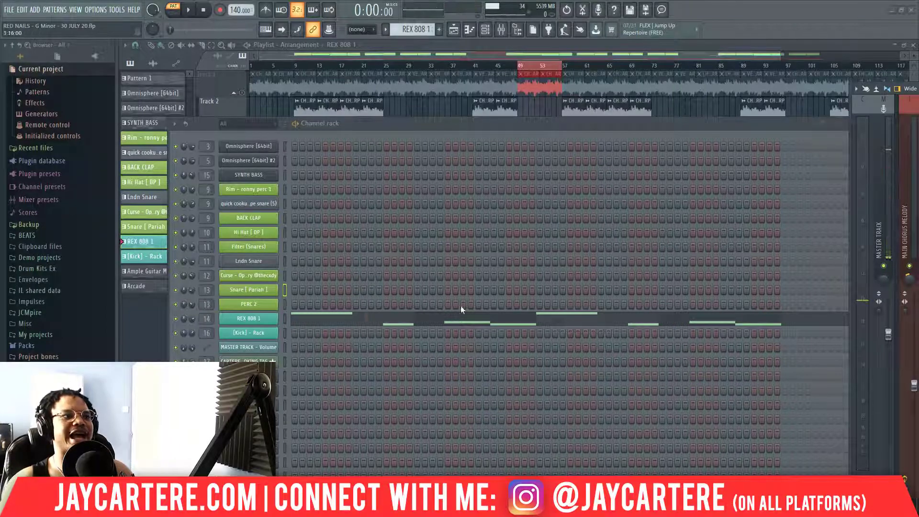
Step: Examine the REX 808 1 notes in the piano roll, close it, and bring up the 808 track's effects in the mixer
right_click(261, 318)
click(307, 320)
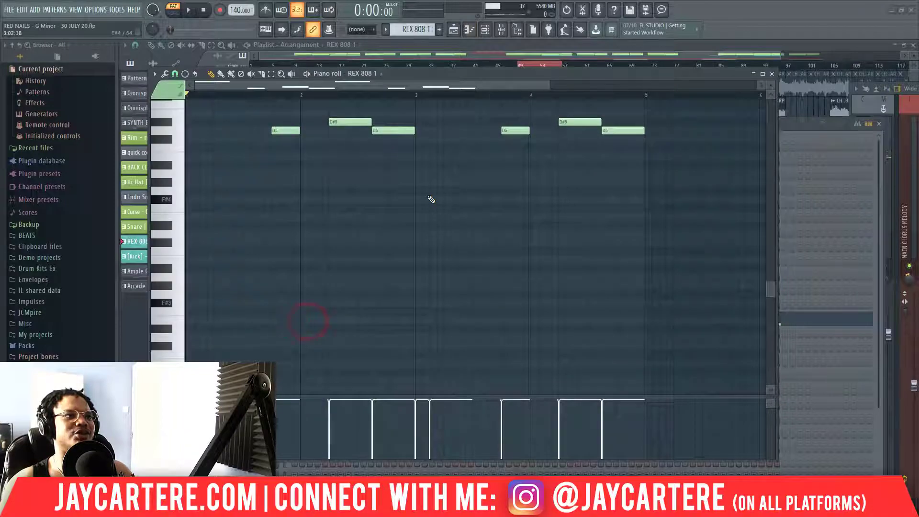
scroll(431, 196, up, 2)
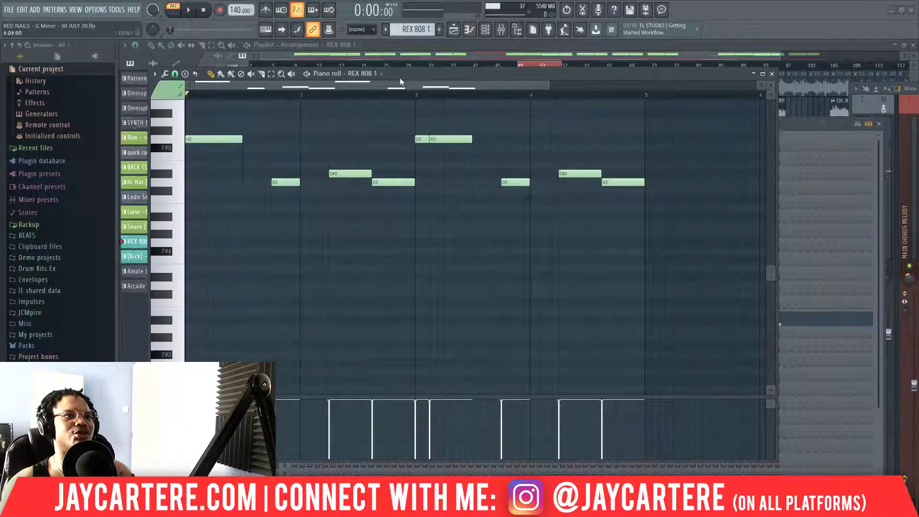
click(771, 74)
key(F9)
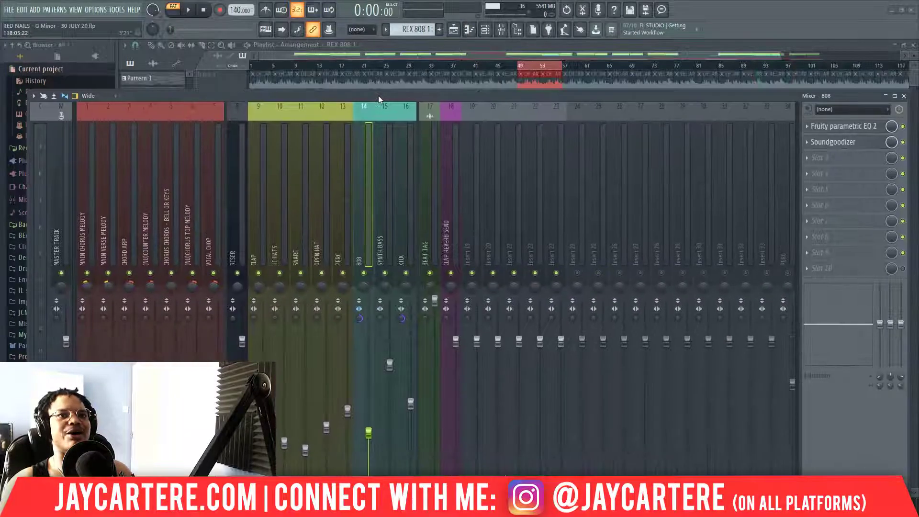
Step: Open the Soundgoodizer on the 808 mixer track, examine its amount and mode, and close the plugin
click(433, 96)
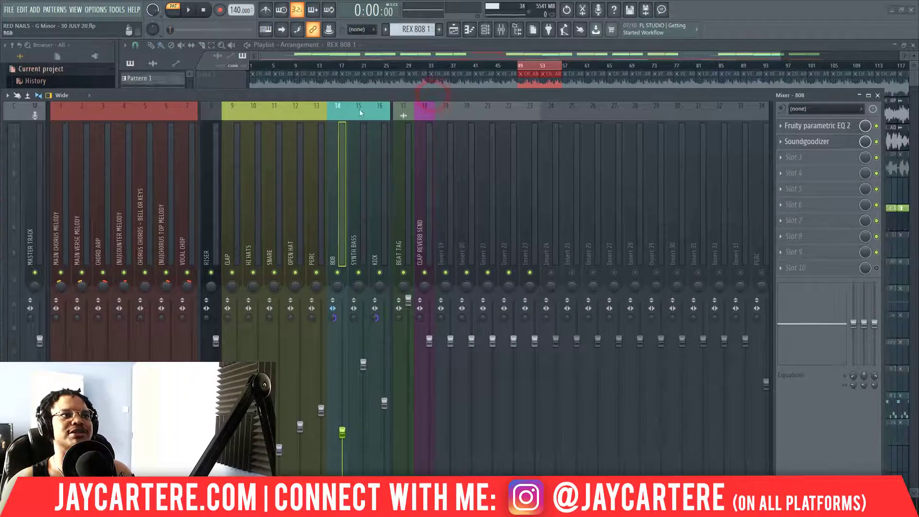
drag(391, 95, 374, 87)
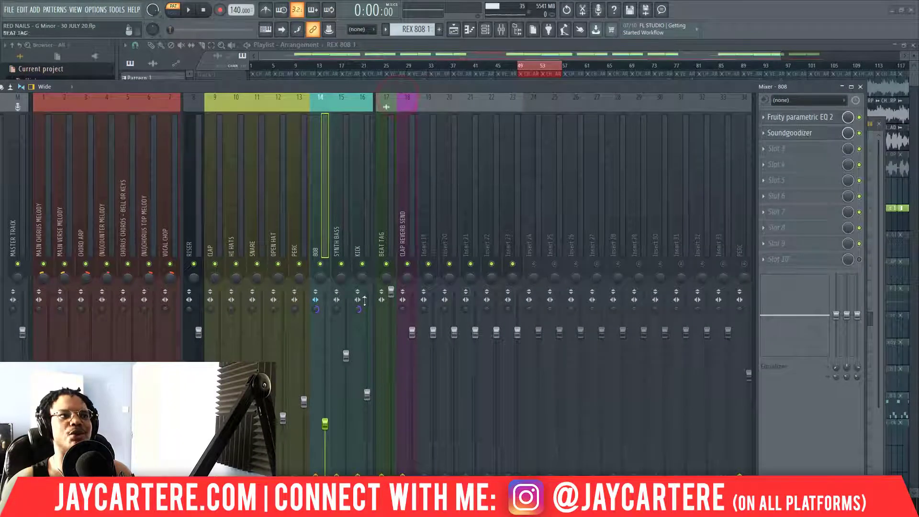
click(801, 136)
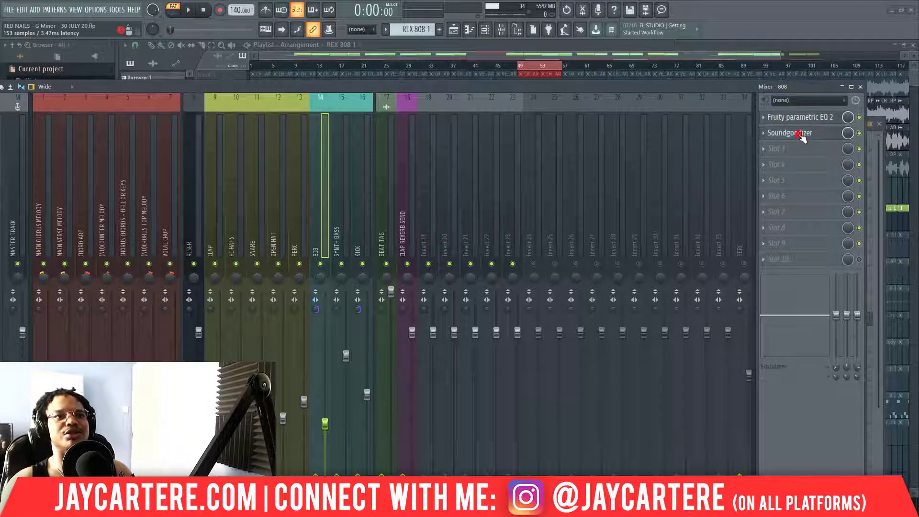
drag(537, 87, 918, 139)
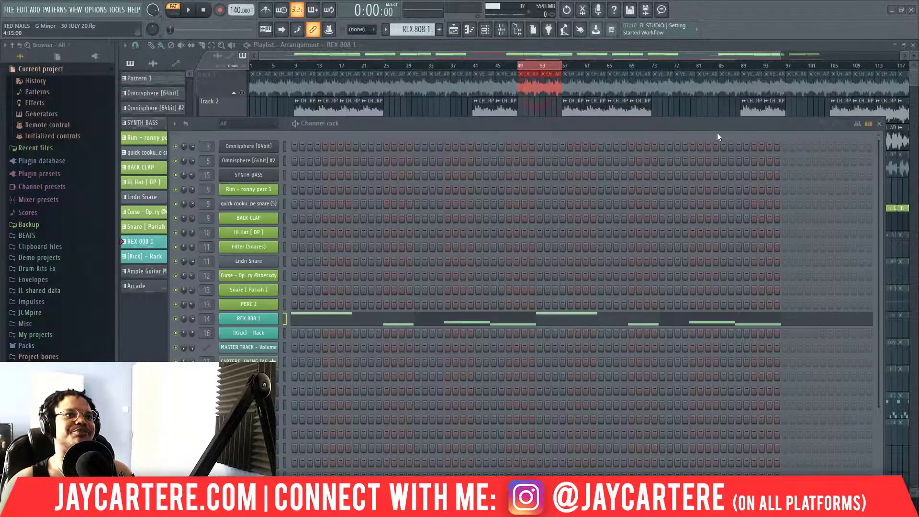
drag(717, 124, 699, 308)
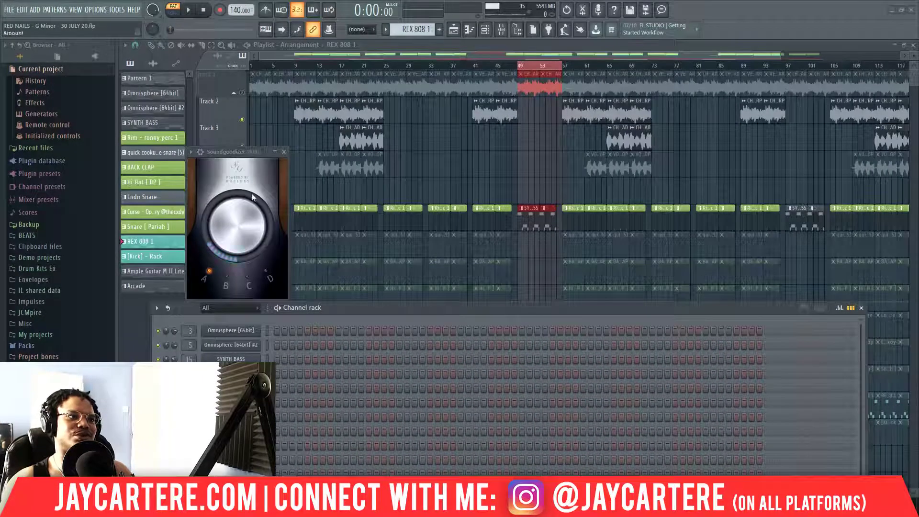
click(284, 152)
Step: Switch to the [Kick] - Rack pattern and bring its steps into view in the channel rack
drag(498, 309, 470, 233)
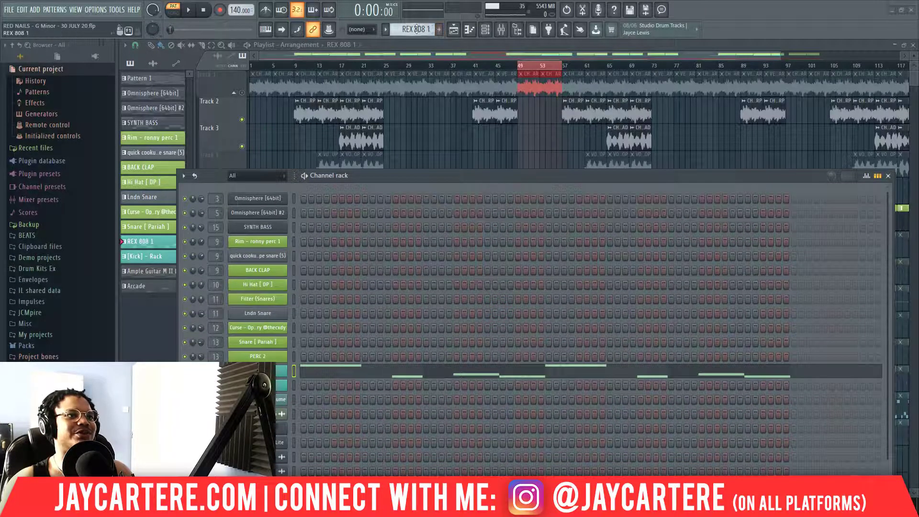
scroll(415, 28, down, 1)
drag(401, 176, 397, 119)
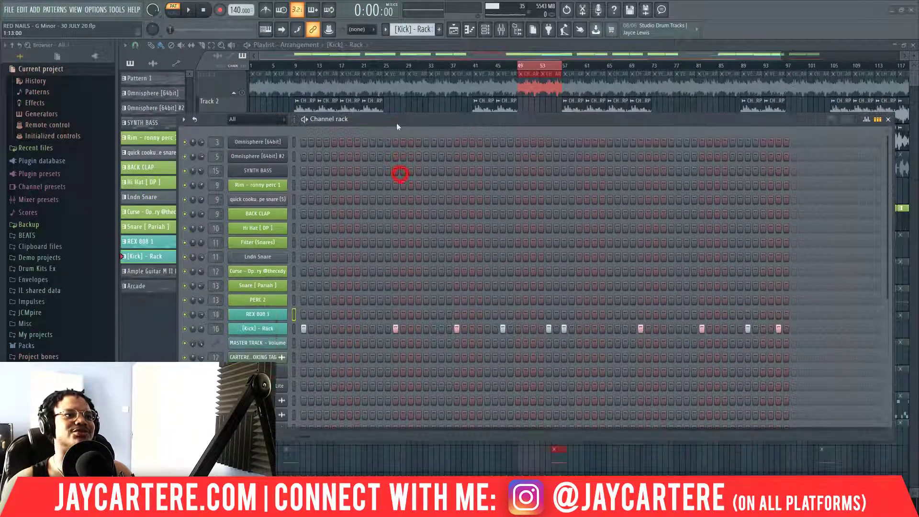
right_click(267, 333)
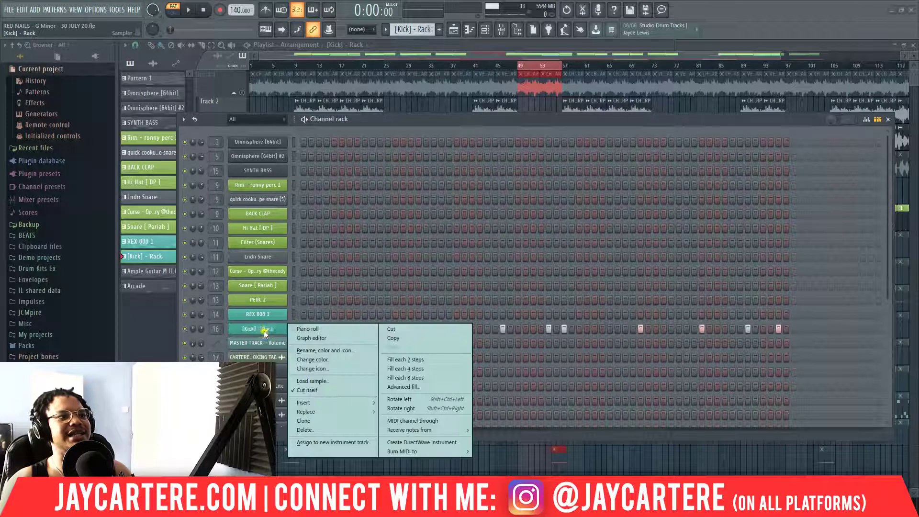
click(498, 126)
Step: Play and stop the kick pattern, then examine its notes in the piano roll and close it
key(space)
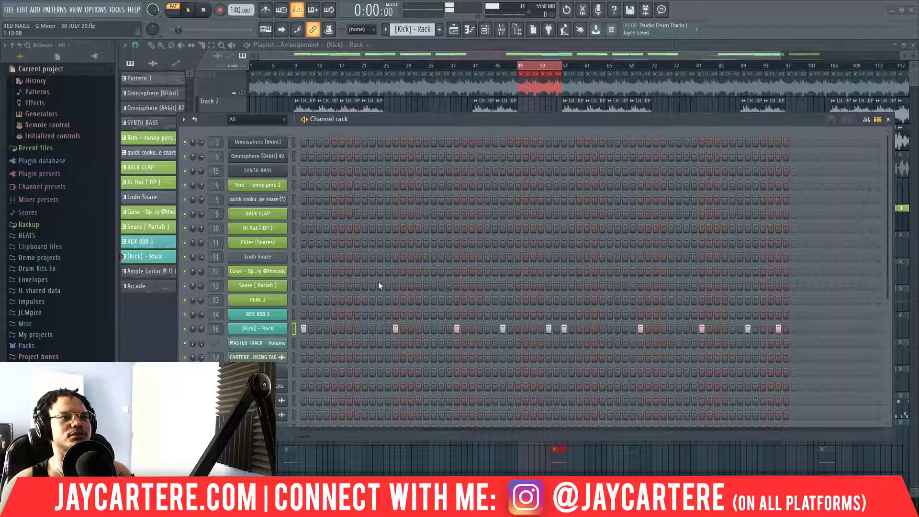
key(space)
click(299, 330)
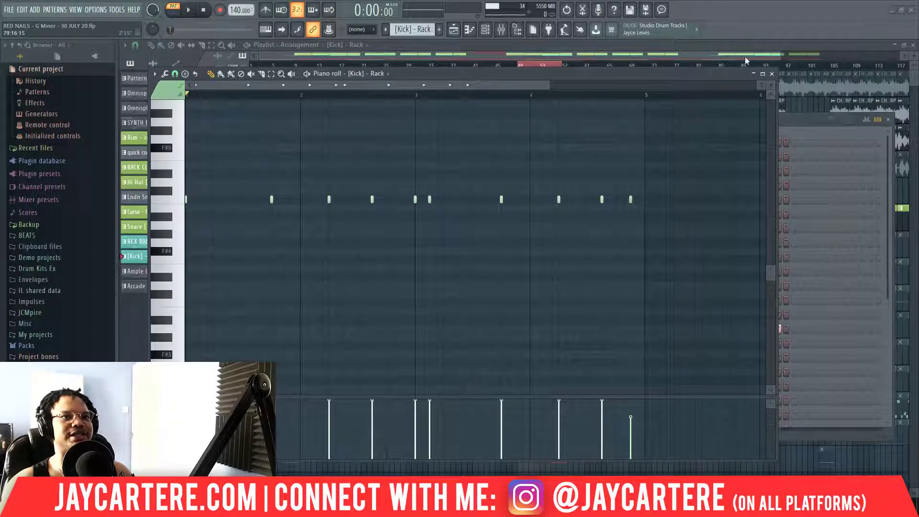
click(775, 76)
Step: Switch to the Ample Guitar M II Lite pattern with the full channel rack in view
click(381, 117)
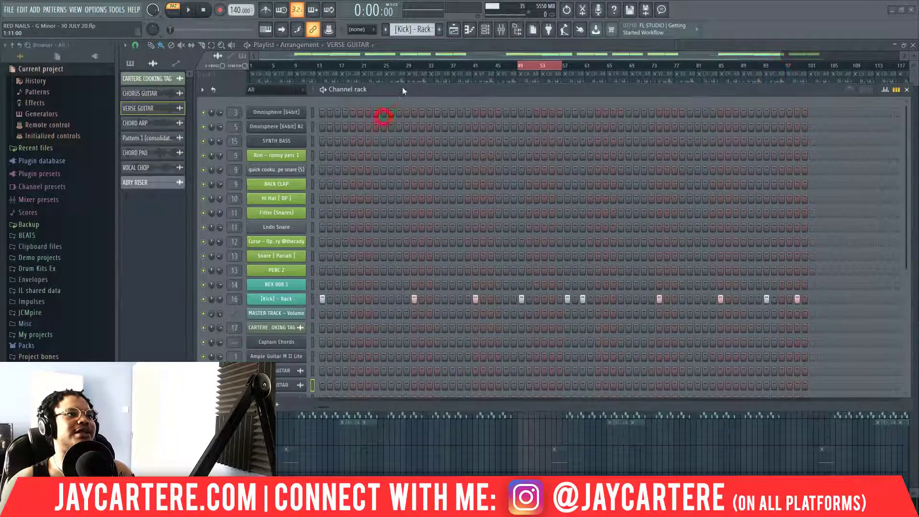
scroll(415, 30, up, 1)
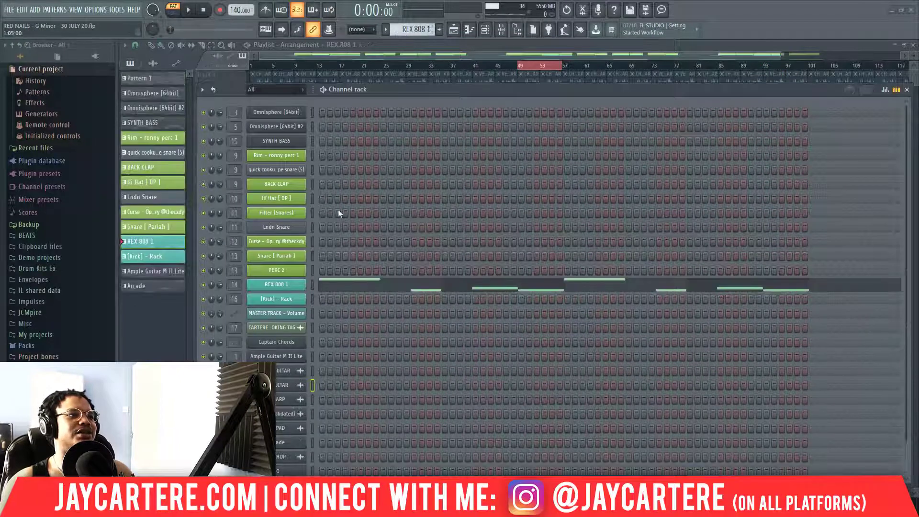
click(150, 273)
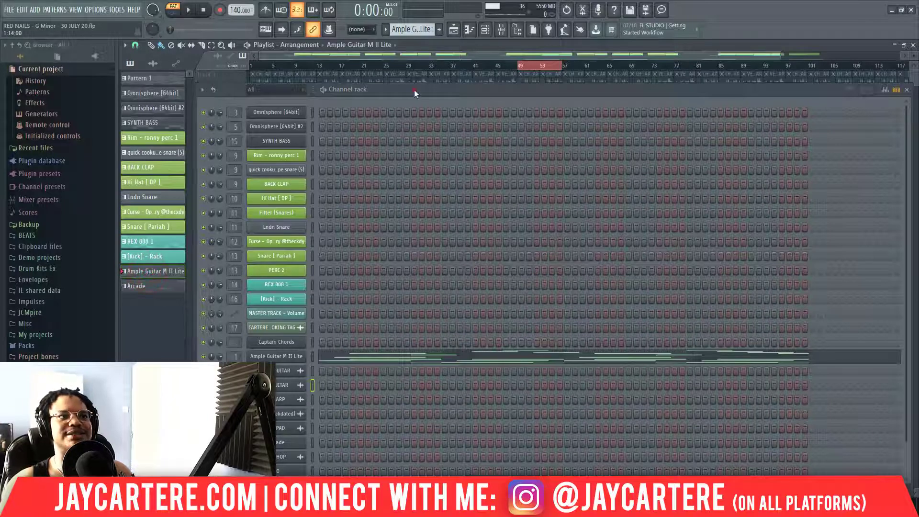
drag(415, 90, 420, 82)
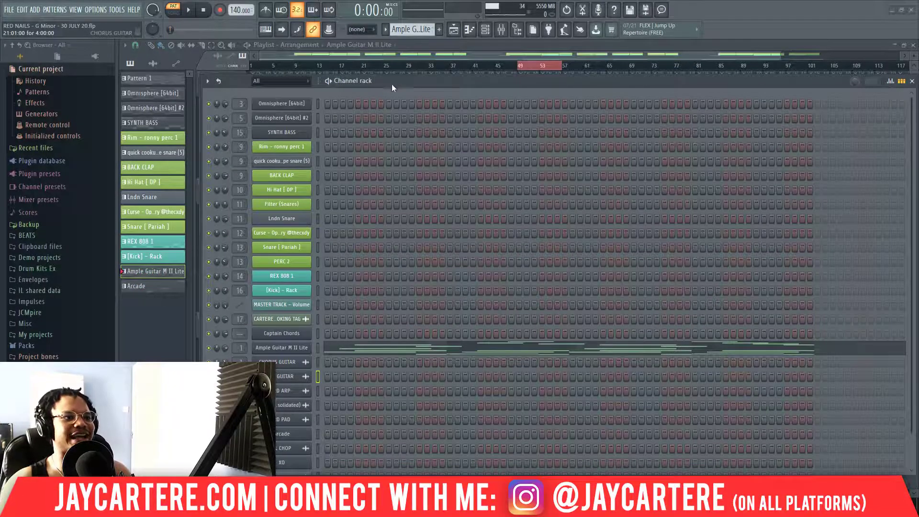
Step: Open the Ample Guitar M II Lite channel's piano roll and examine the whole guitar melody
right_click(290, 353)
click(338, 344)
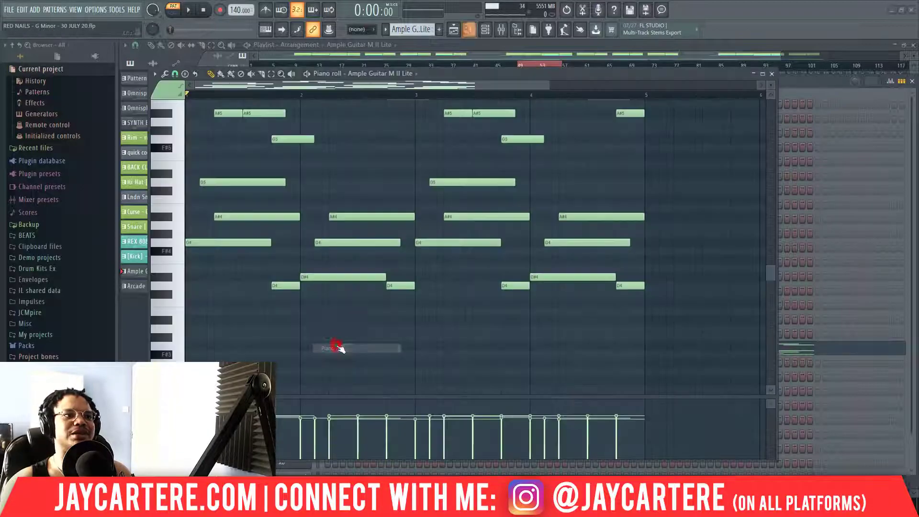
scroll(513, 134, up, 4)
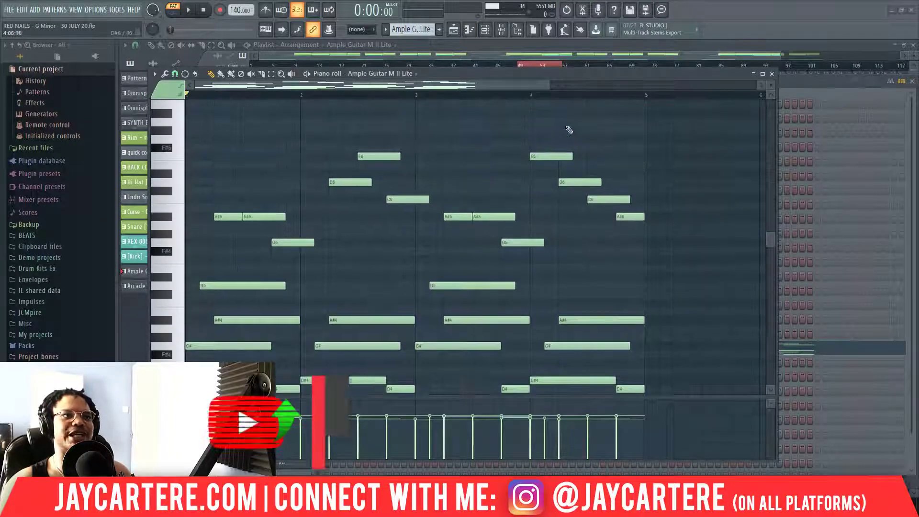
drag(552, 85, 738, 95)
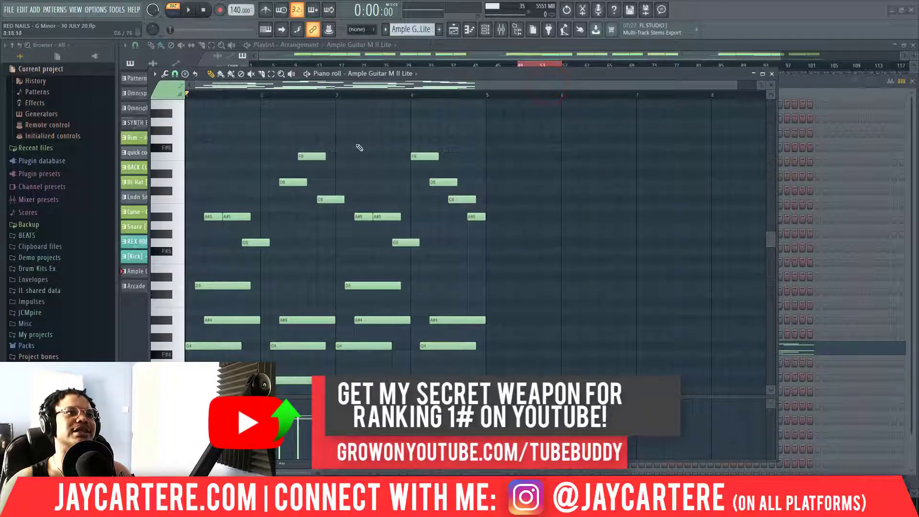
Step: Open the Ample Guitar M II Lite instrument, clear it of overlapping windows to examine its settings, and close it
drag(491, 75, 749, 88)
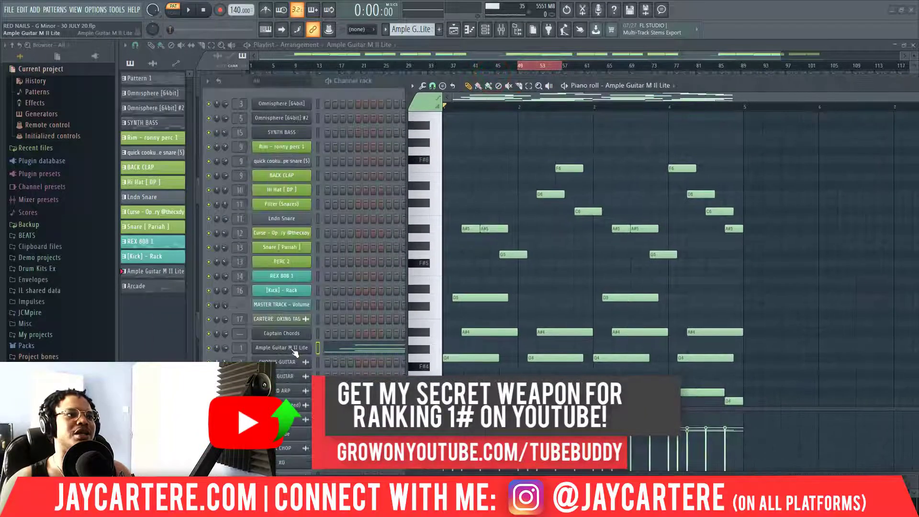
click(293, 351)
drag(697, 84, 848, 143)
drag(634, 84, 726, 330)
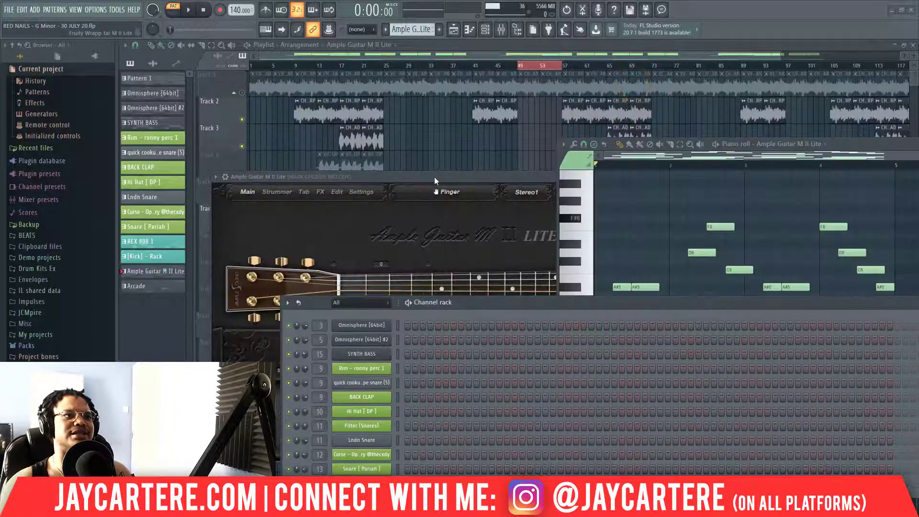
drag(435, 176, 363, 56)
click(503, 306)
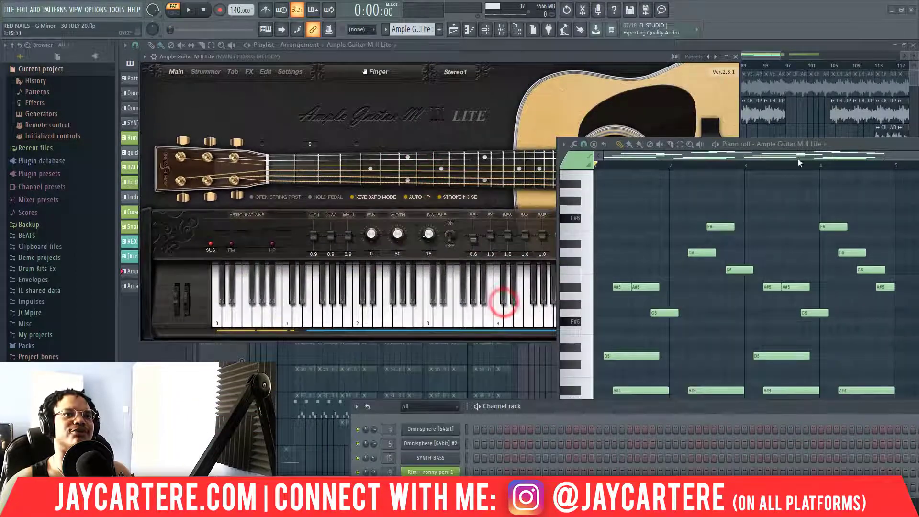
drag(840, 145, 780, 321)
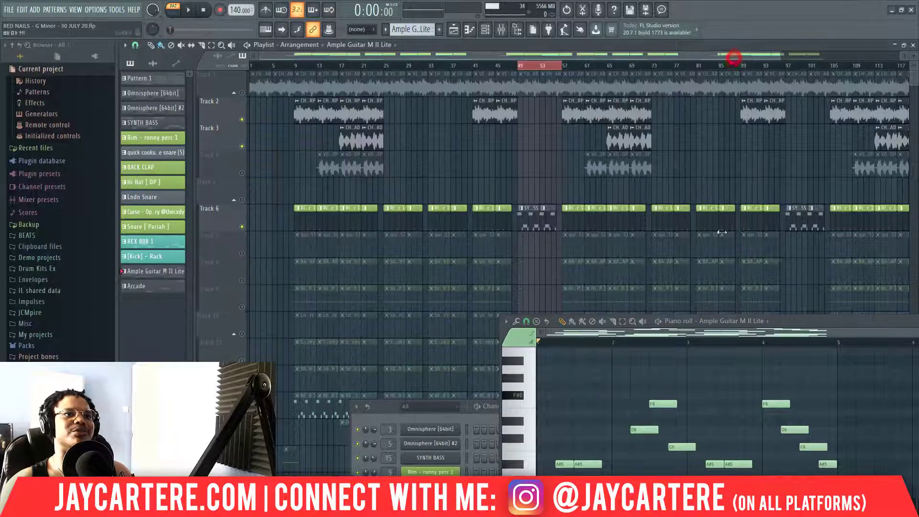
click(735, 56)
Step: Bring the guitar's piano roll back into full view and examine its low and high notes
drag(791, 322, 518, 103)
scroll(467, 250, down, 4)
scroll(467, 251, up, 3)
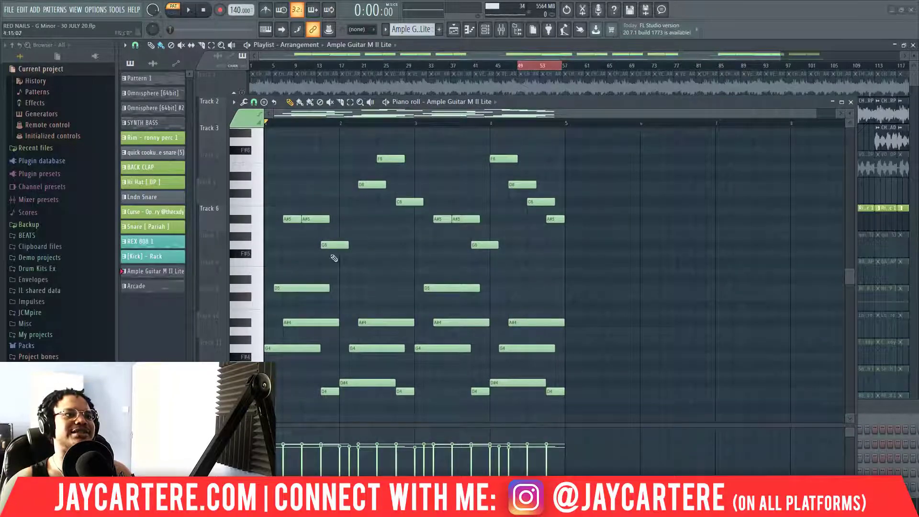
Step: Unmute playlist Track 1 and play its first four bars in song mode, then stop playback
drag(582, 100, 777, 180)
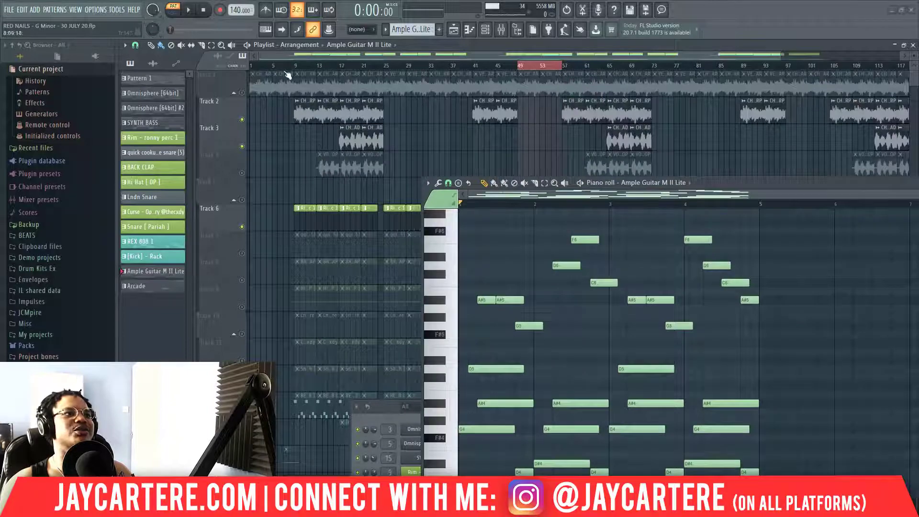
click(243, 92)
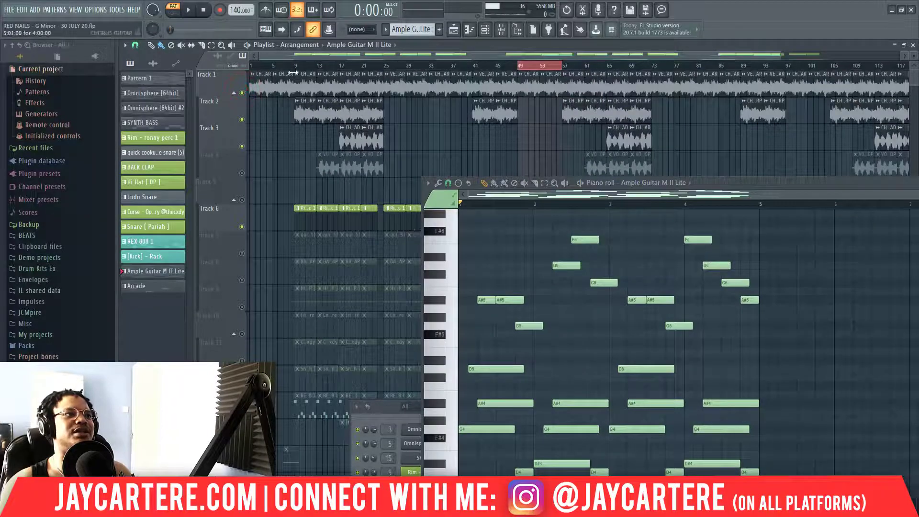
key(space)
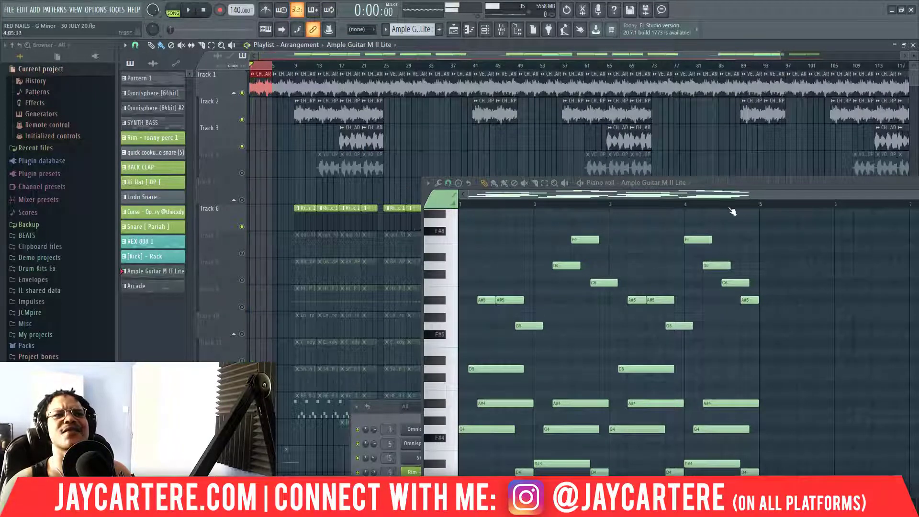
key(space)
Step: Return to pattern mode and play the Ample Guitar M II Lite pattern twice in the piano roll, stopping each time
drag(740, 182, 557, 98)
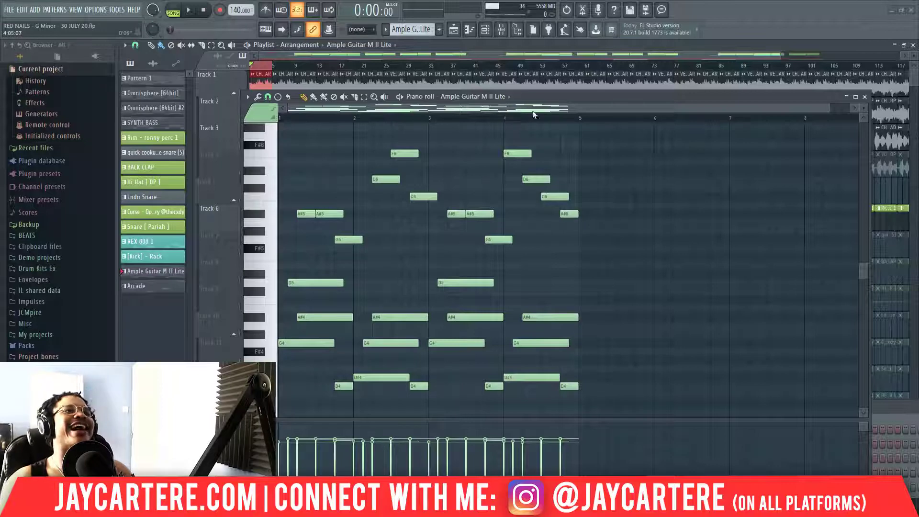
key(l)
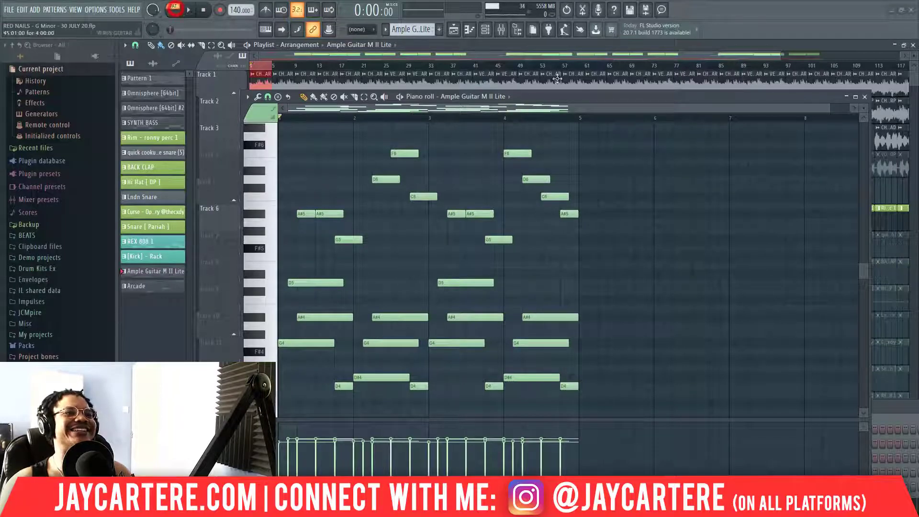
drag(569, 102, 693, 103)
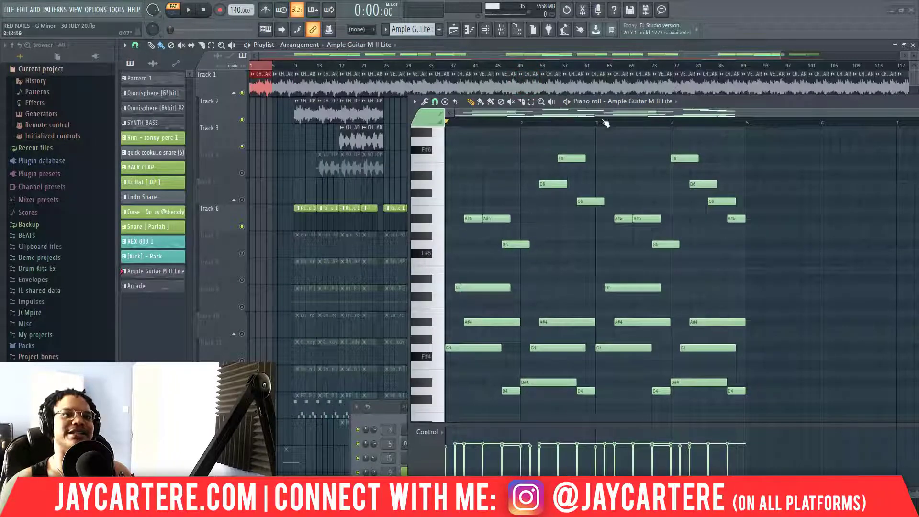
drag(756, 101, 611, 81)
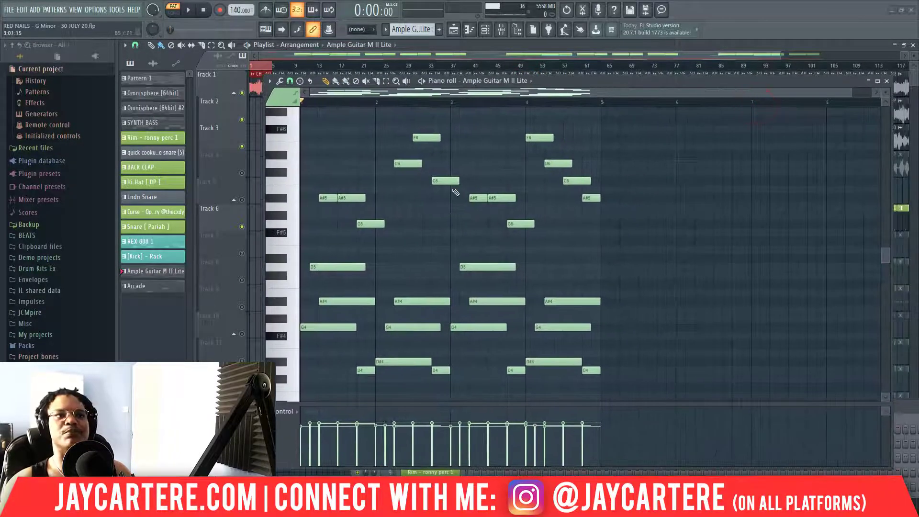
key(space)
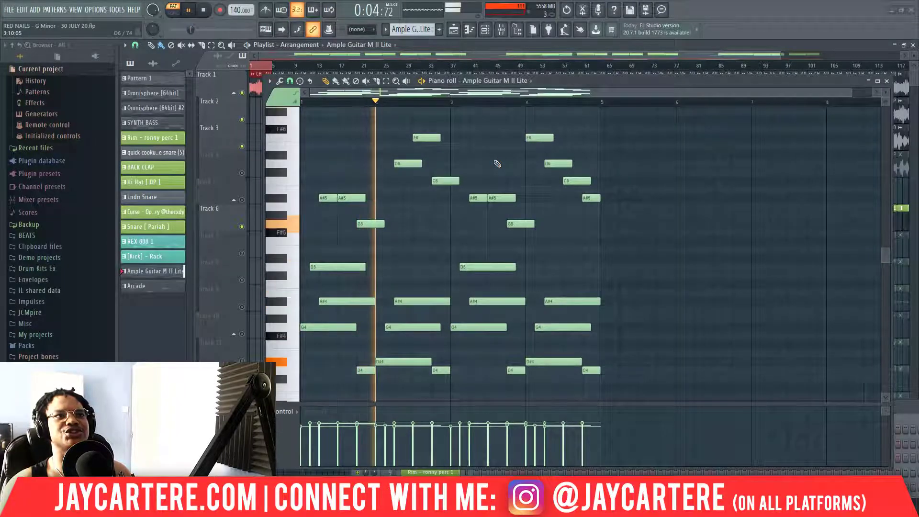
key(space)
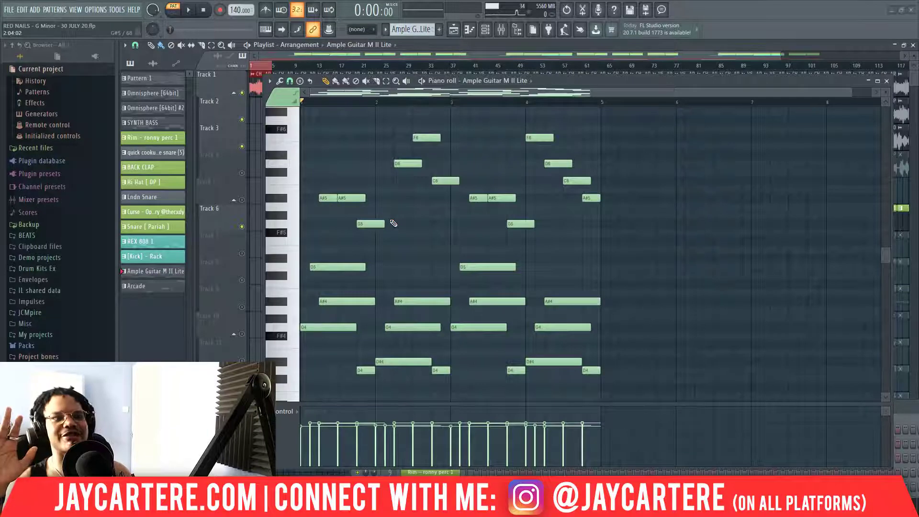
key(space)
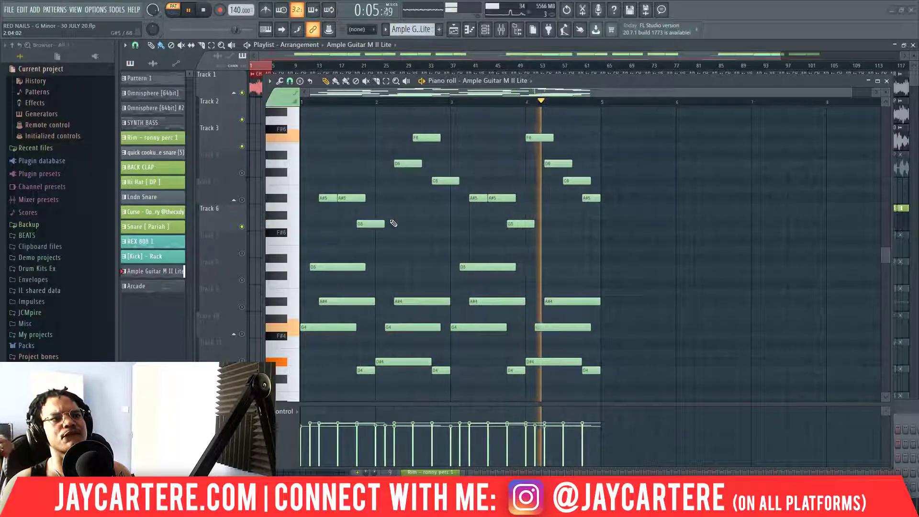
key(space)
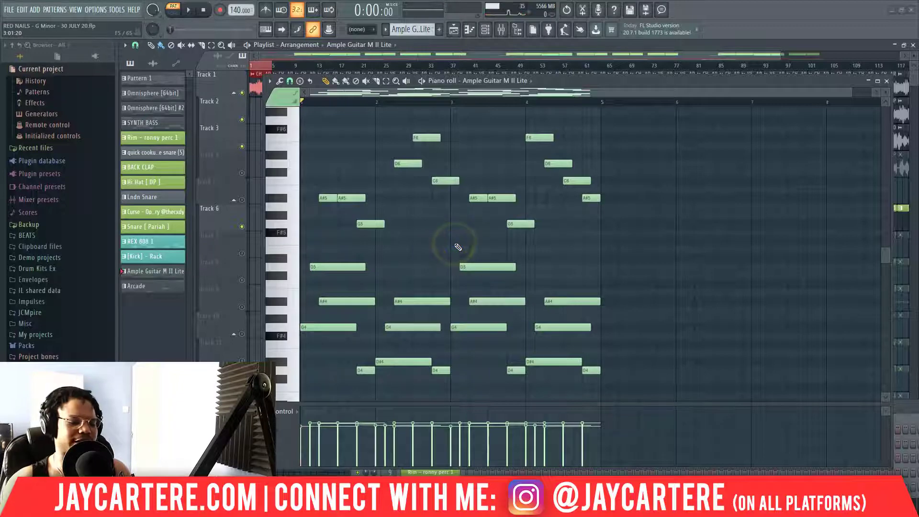
Step: Select all the guitar notes, transpose them down one octave, and play the pattern
key(ctrl+a)
key(ctrl+Down)
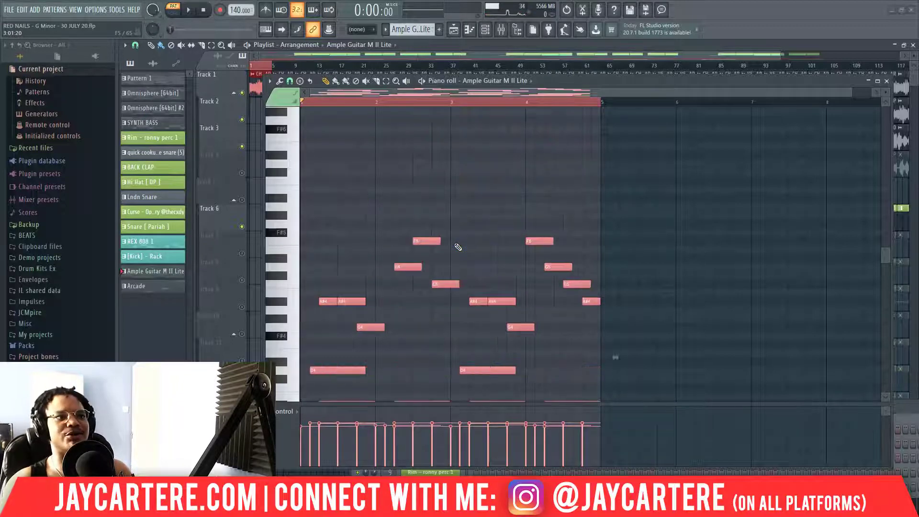
key(space)
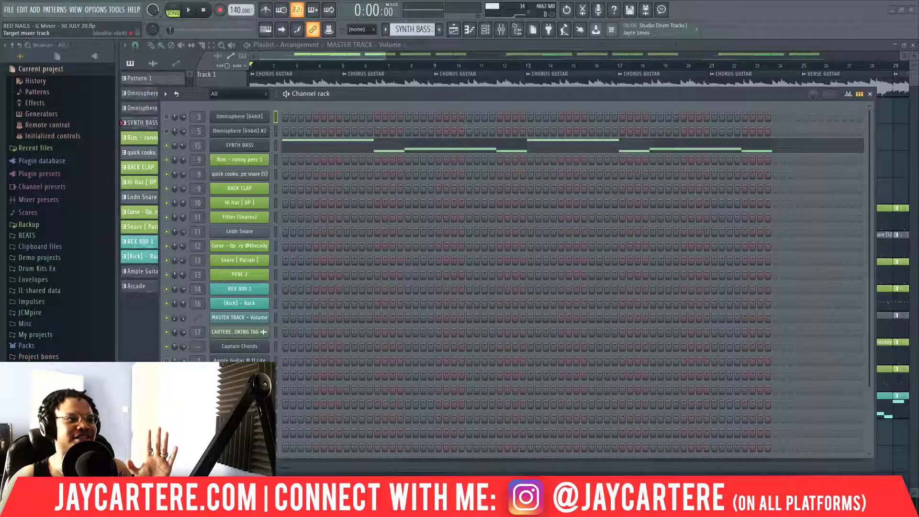
drag(394, 93, 392, 107)
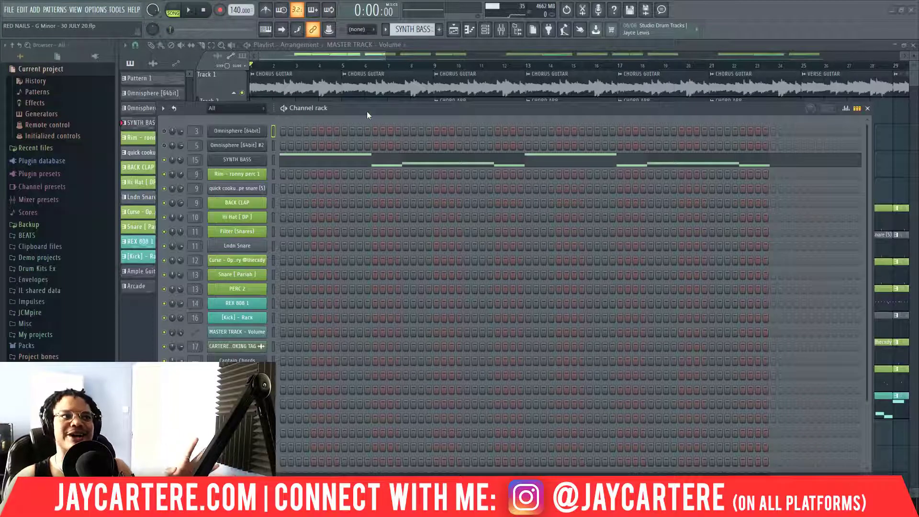
drag(367, 111, 360, 137)
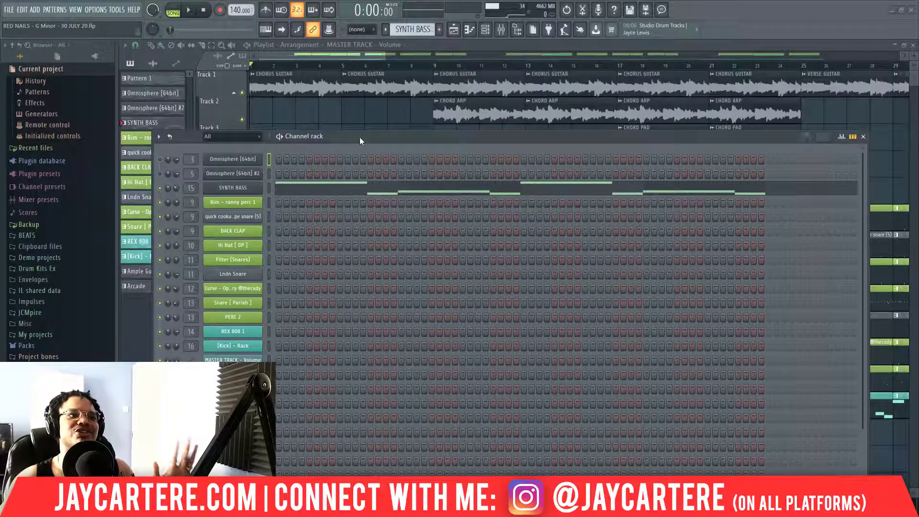
drag(360, 137, 402, 267)
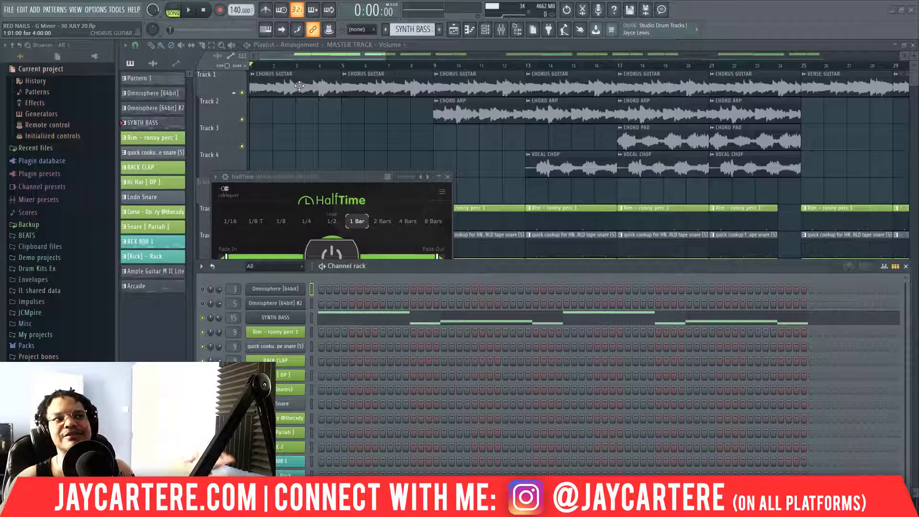
drag(465, 266, 443, 186)
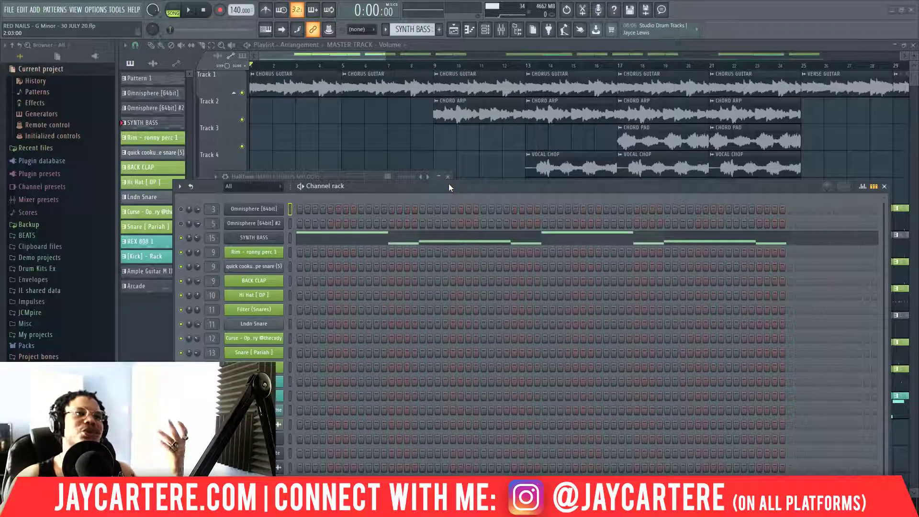
drag(449, 183, 427, 188)
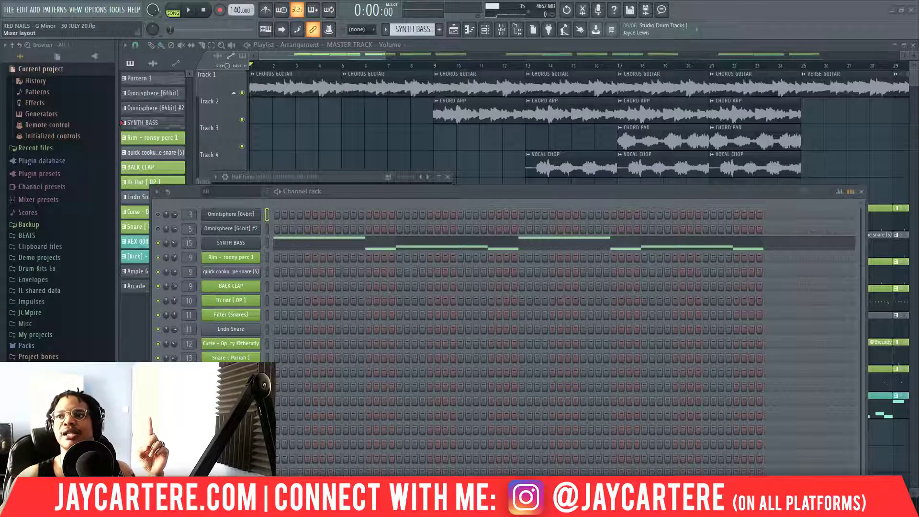
drag(461, 2, 415, 3)
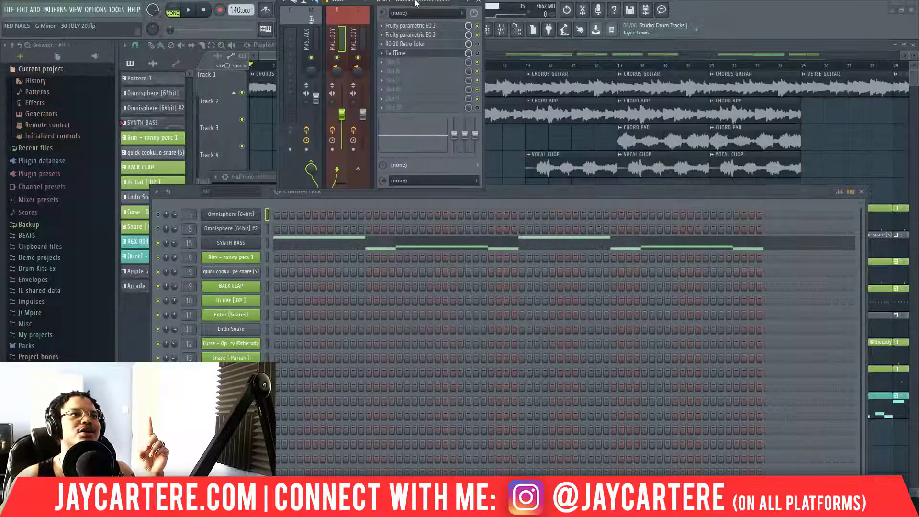
click(472, 3)
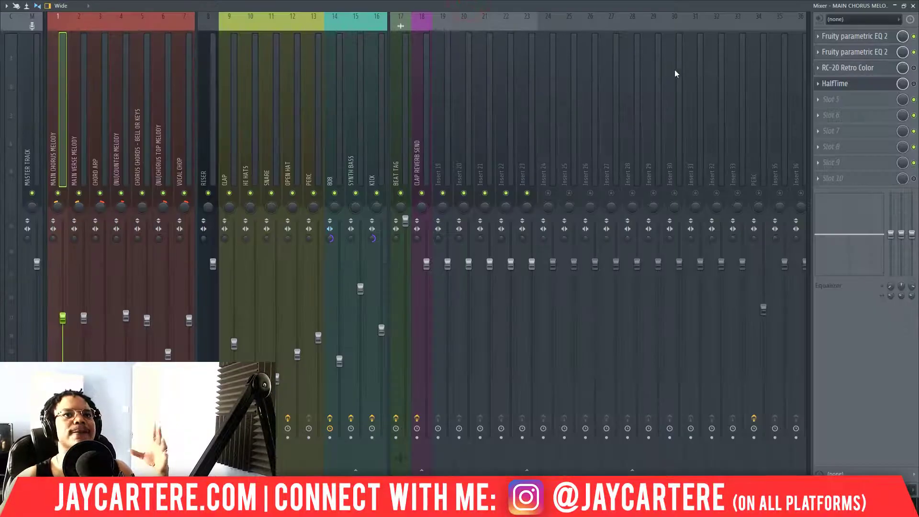
click(847, 53)
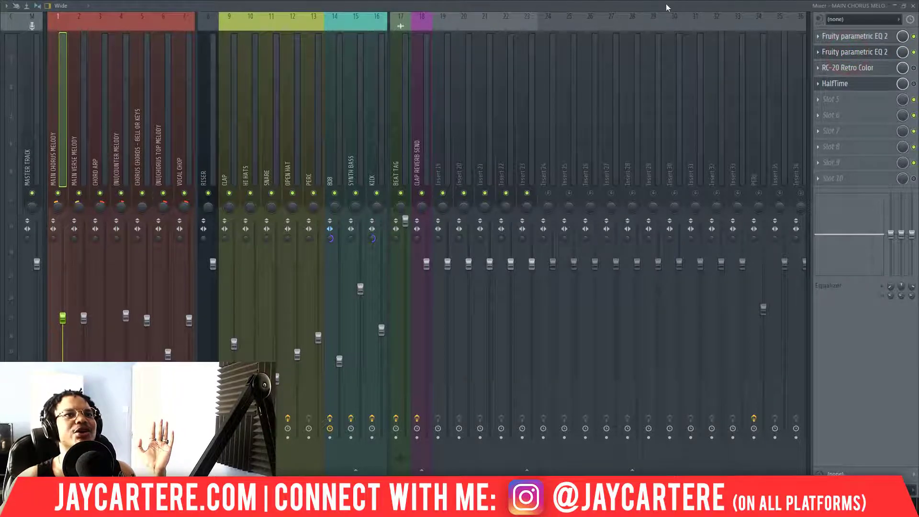
click(904, 5)
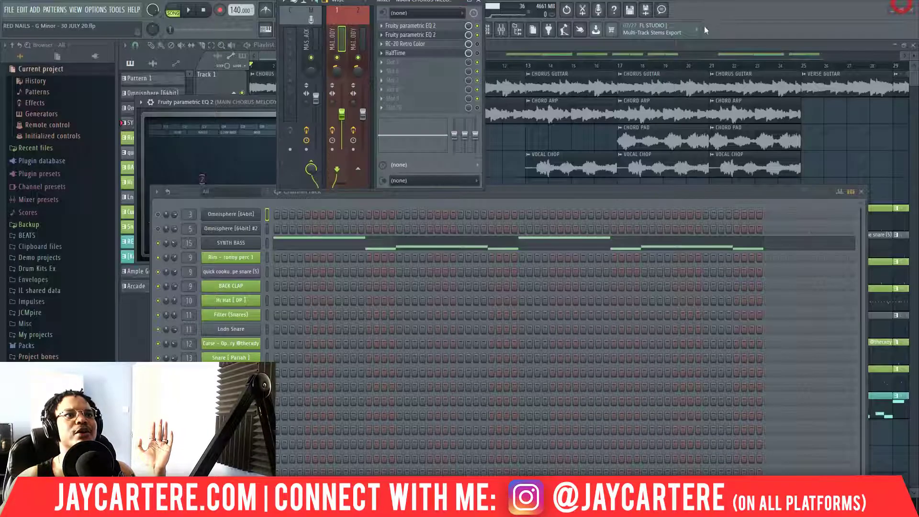
click(547, 182)
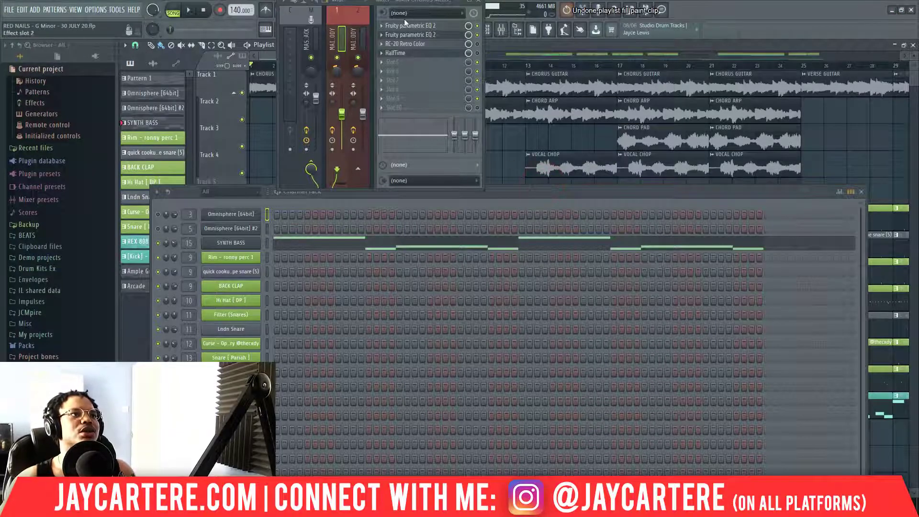
Step: Open the second Fruity parametric EQ 2 on the MAIN CHORUS MELODY insert and examine its high cut and mid-range band settings
drag(408, 2, 581, 33)
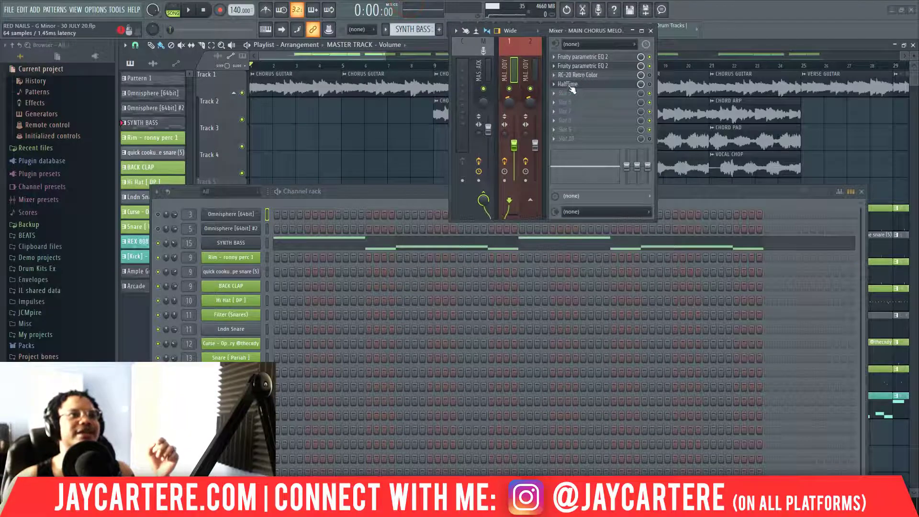
click(582, 66)
drag(397, 192, 392, 317)
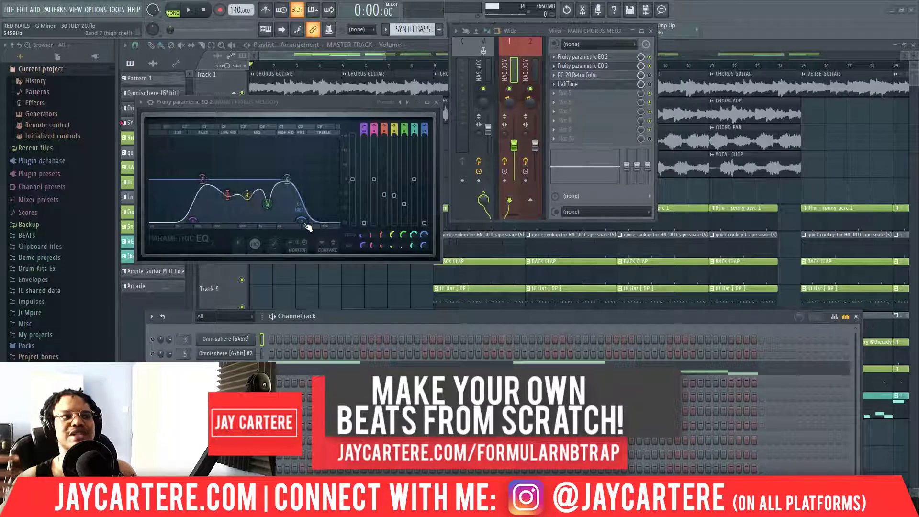
drag(308, 228, 304, 224)
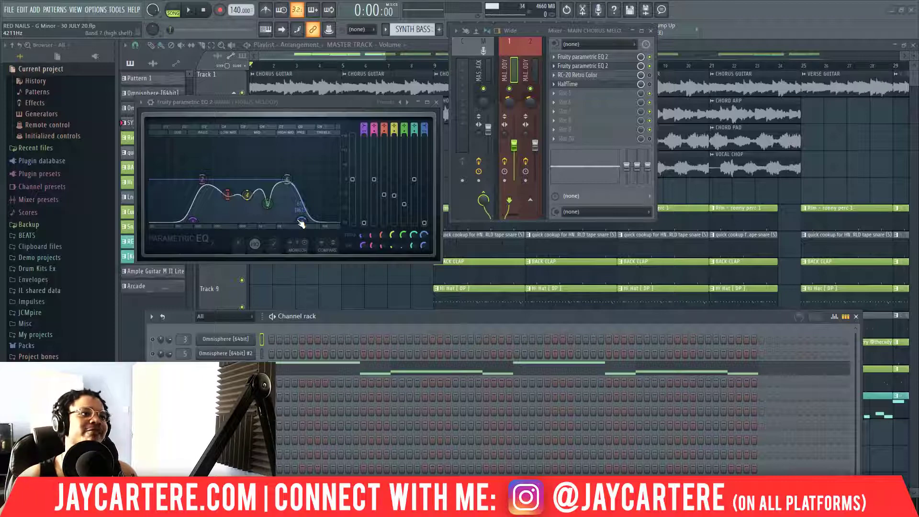
drag(268, 203, 269, 206)
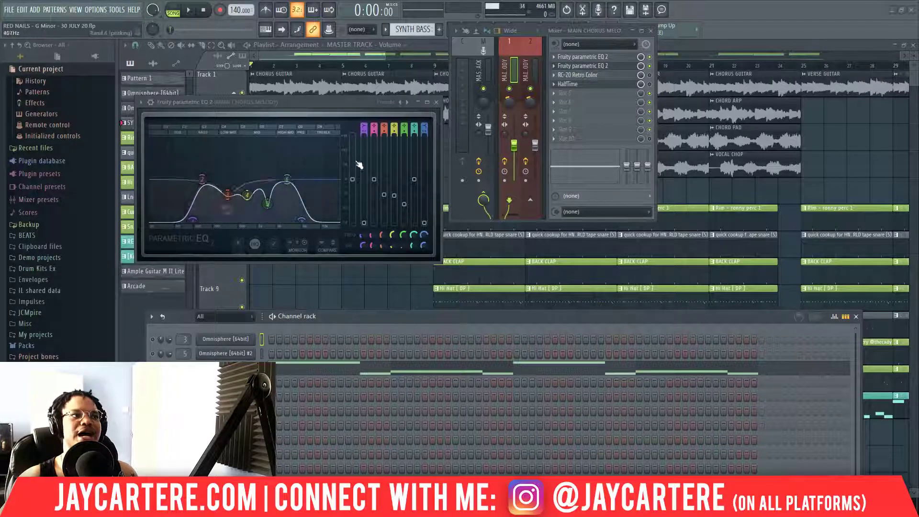
Step: Replace the EQ view with RC-20 Retro Color, clear the overlapping windows to examine its full interface, and enlarge the mixer
click(577, 77)
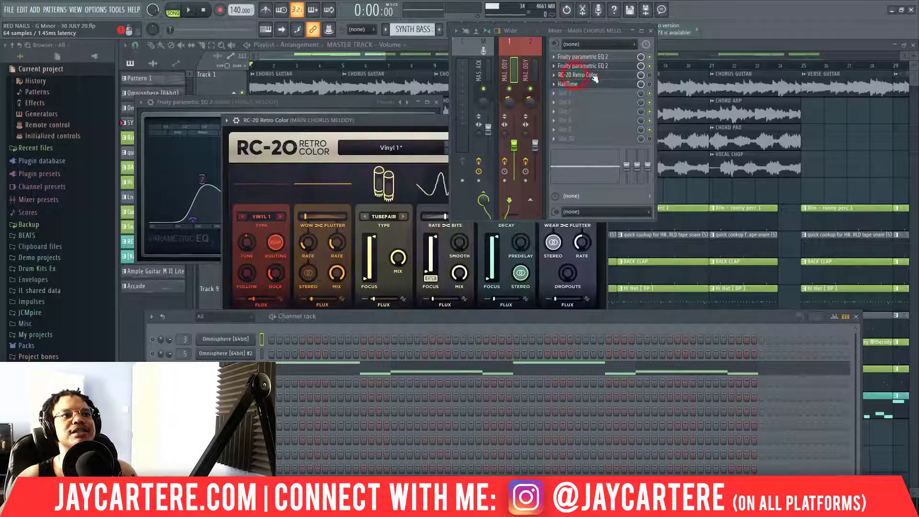
drag(383, 124, 318, 150)
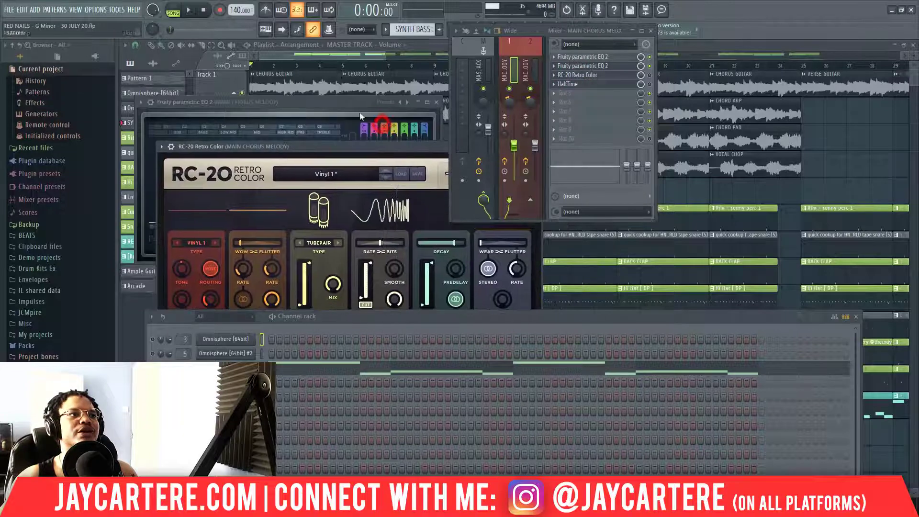
click(435, 102)
drag(414, 146, 392, 55)
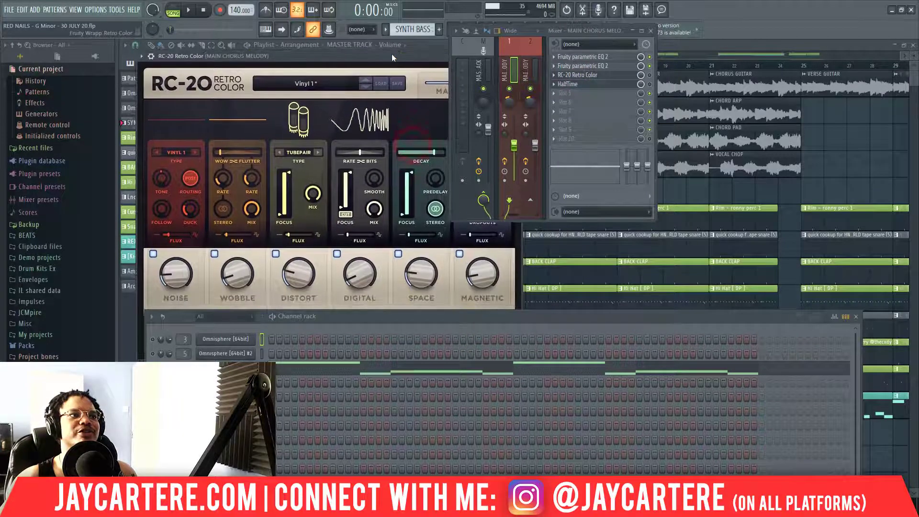
drag(513, 320, 513, 343)
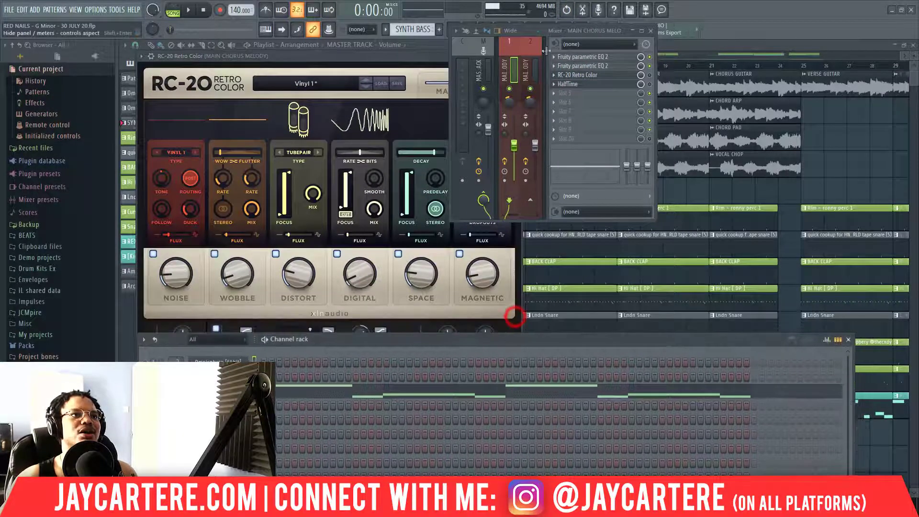
drag(589, 32, 772, 23)
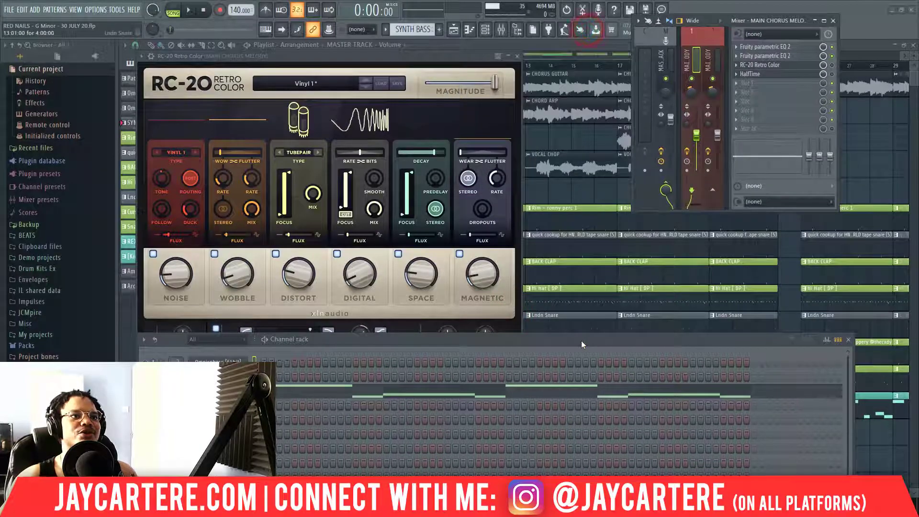
drag(581, 344, 601, 493)
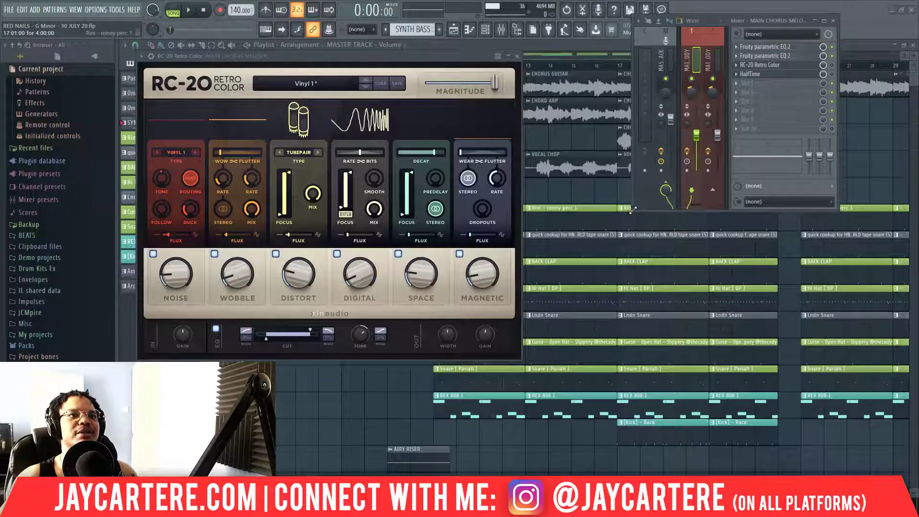
drag(632, 210, 439, 322)
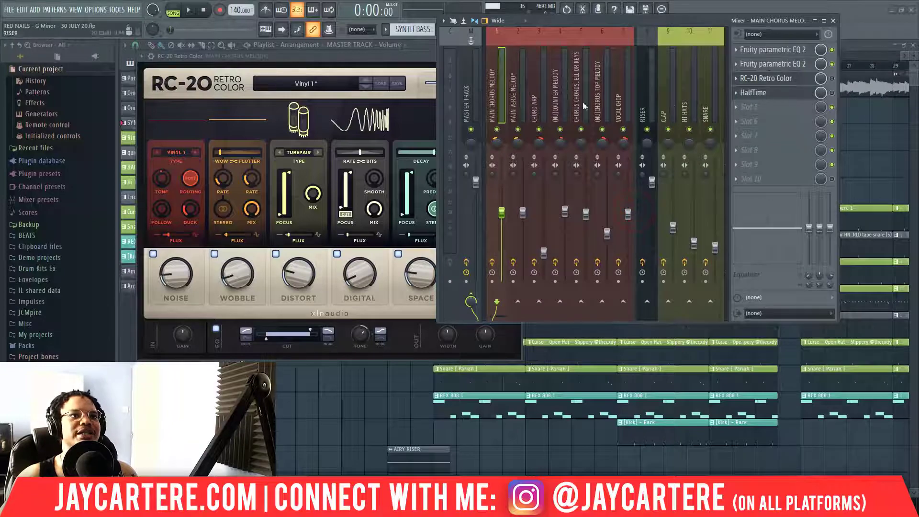
Step: Close RC-20 Retro Color, open HalfTime on the MAIN CHORUS MELODY insert to examine its settings, and close it
click(789, 94)
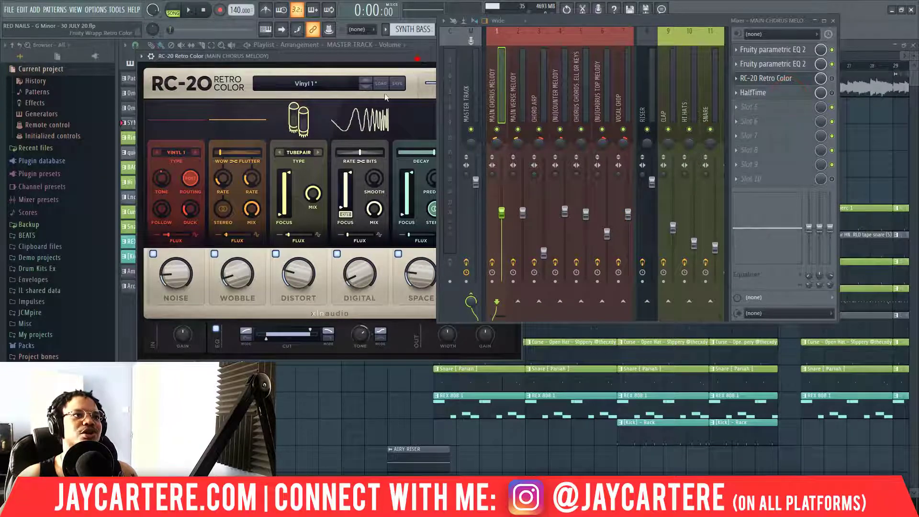
drag(437, 56, 322, 249)
click(403, 249)
click(769, 93)
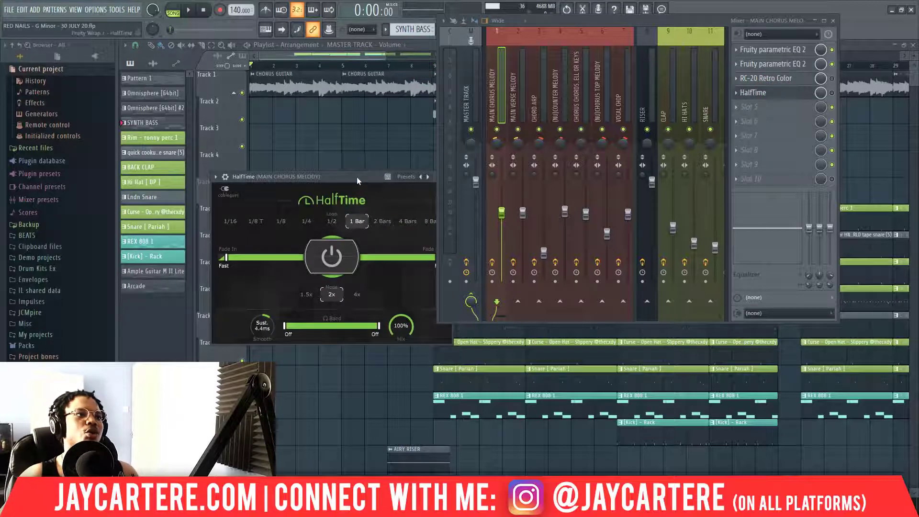
drag(357, 176, 321, 165)
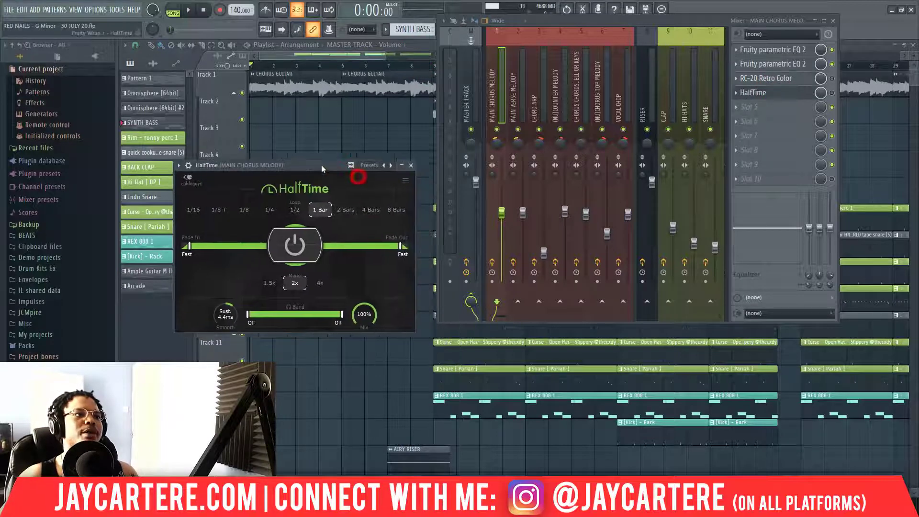
click(410, 165)
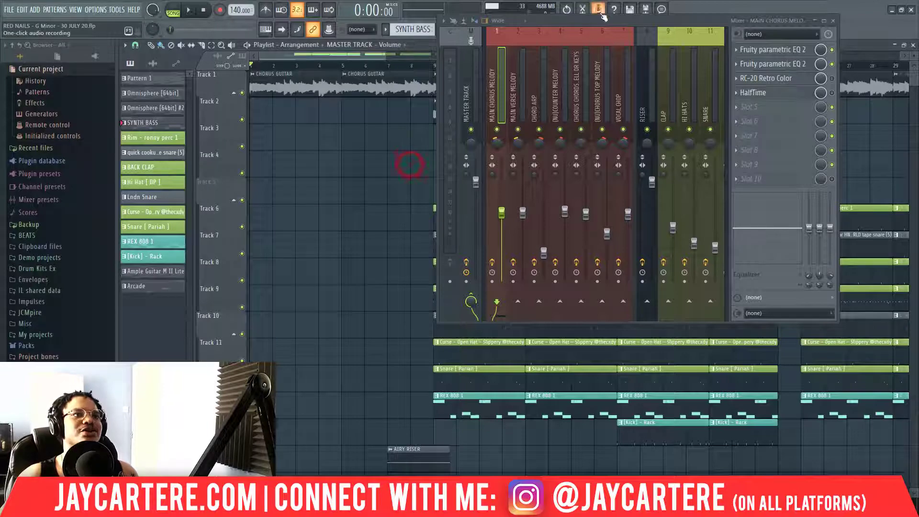
Step: Move the mixer off the first playlist tracks, play the chorus guitar intro from the song's start, and stop playback
drag(603, 21, 768, 191)
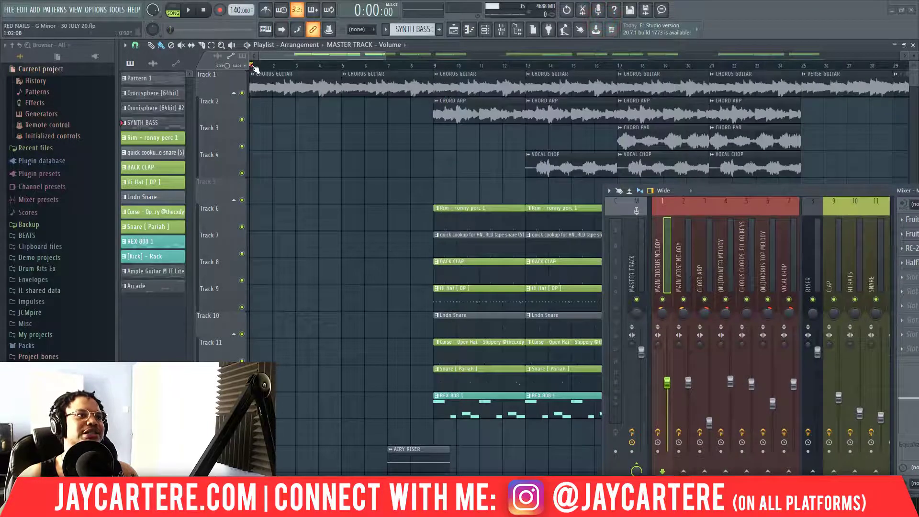
key(space)
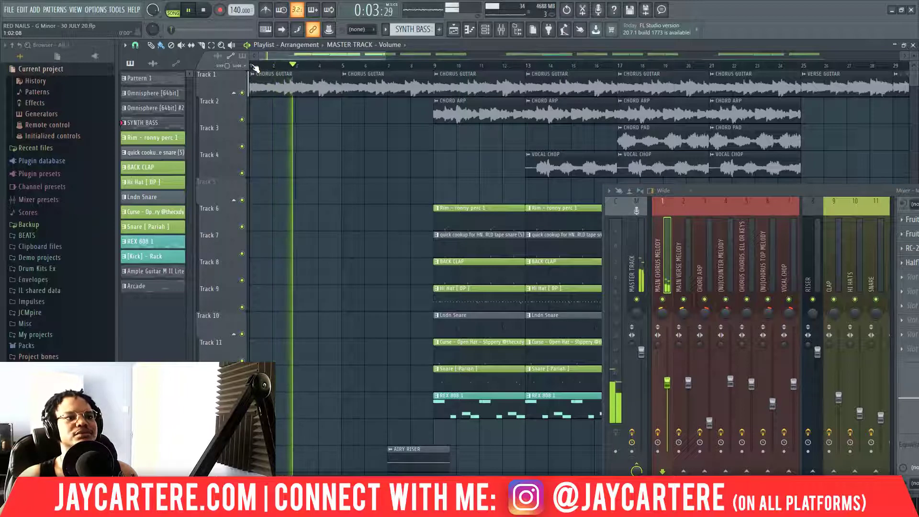
key(space)
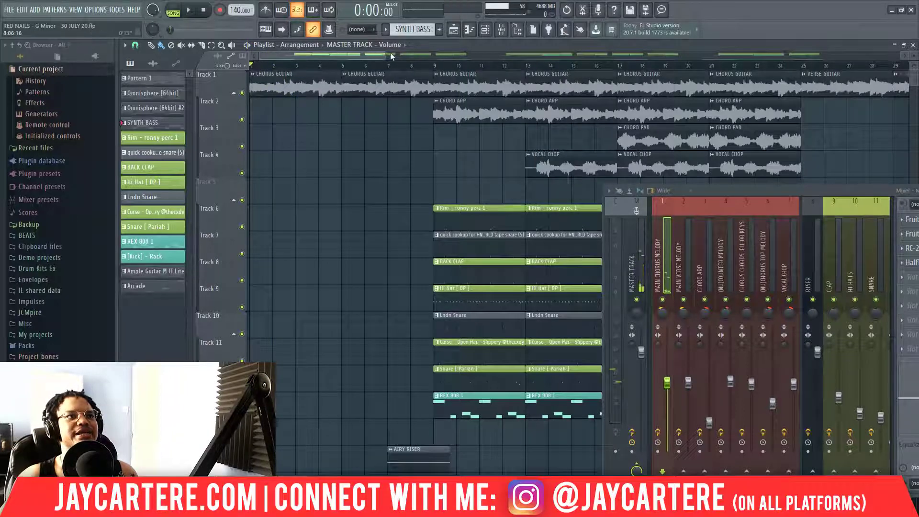
Step: Play the arrangement from bar 25, where the verse guitar begins, and stop playback after hearing the verse
drag(379, 55, 454, 57)
click(408, 66)
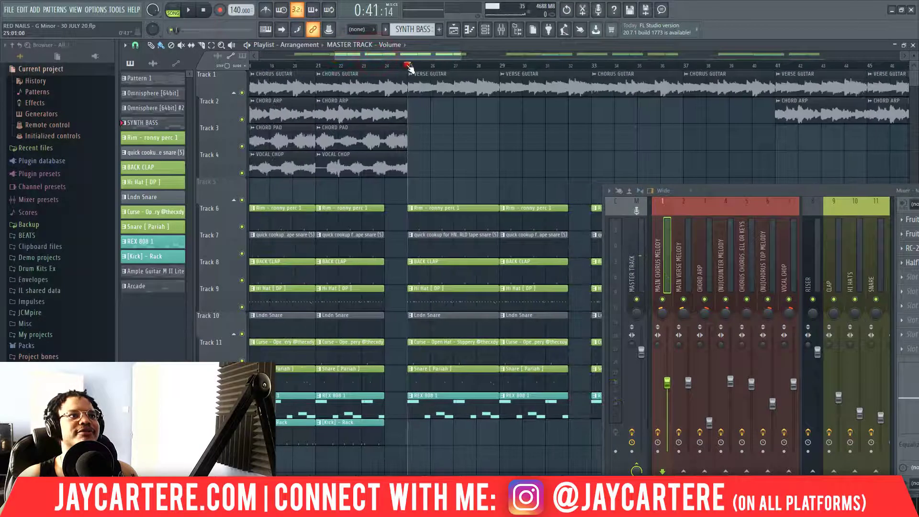
key(space)
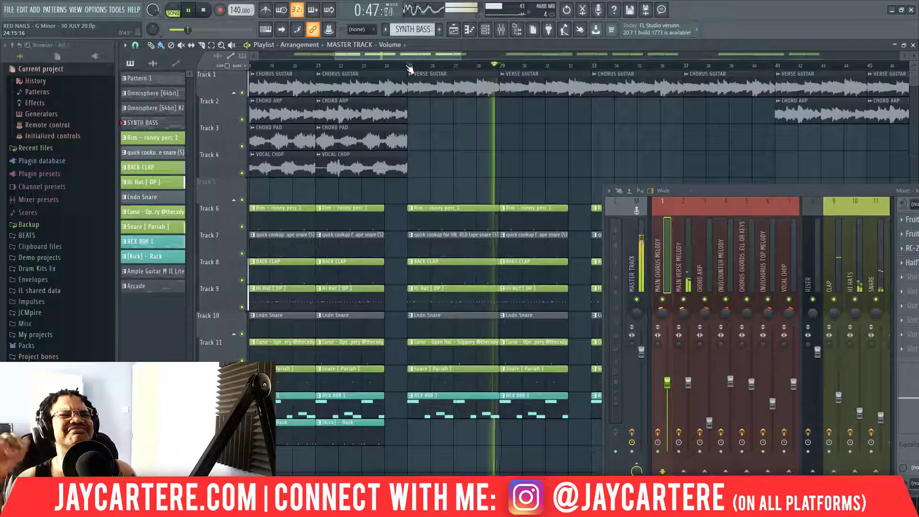
key(space)
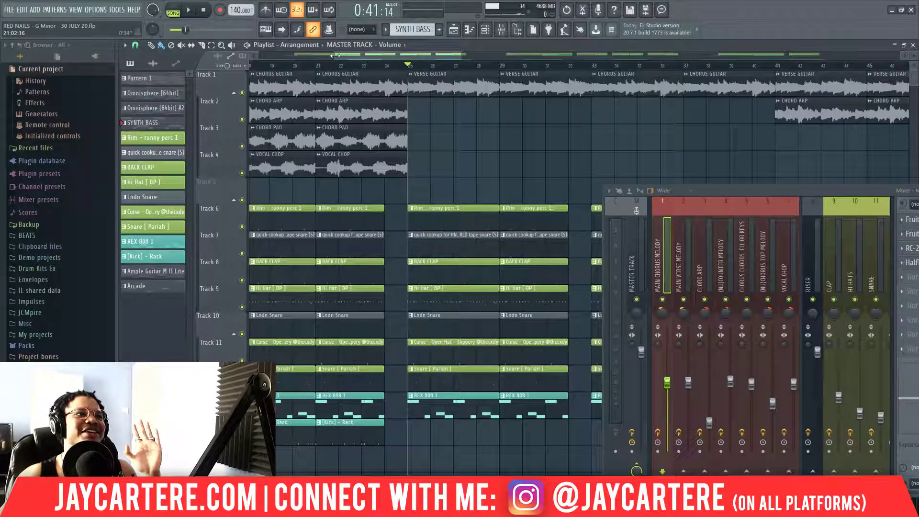
Step: Select the Arcade pattern, solo playlist Track 4 with the vocal chops, and play it from bar 17
mouse_move(327, 54)
mouse_down()
mouse_move(359, 55)
mouse_move(259, 55)
mouse_up()
drag(461, 55, 541, 55)
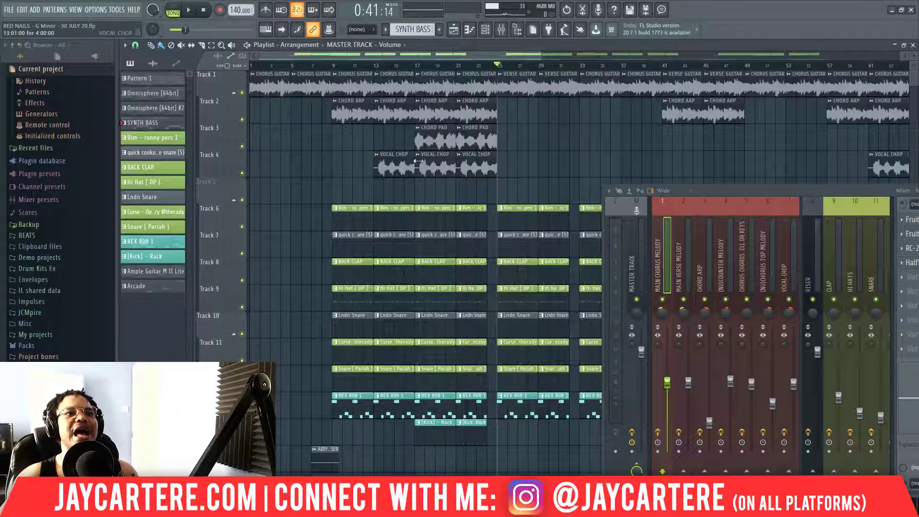
drag(720, 189, 421, 138)
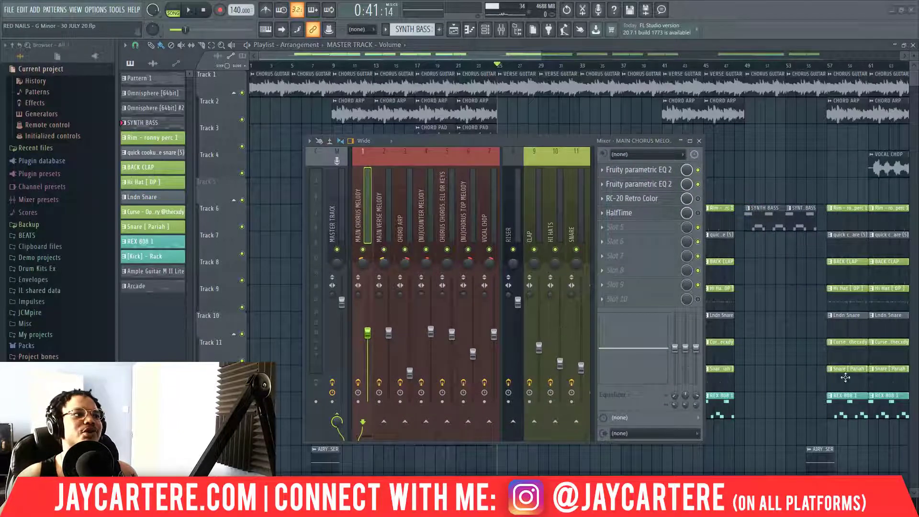
click(150, 288)
drag(499, 139, 823, 214)
click(415, 65)
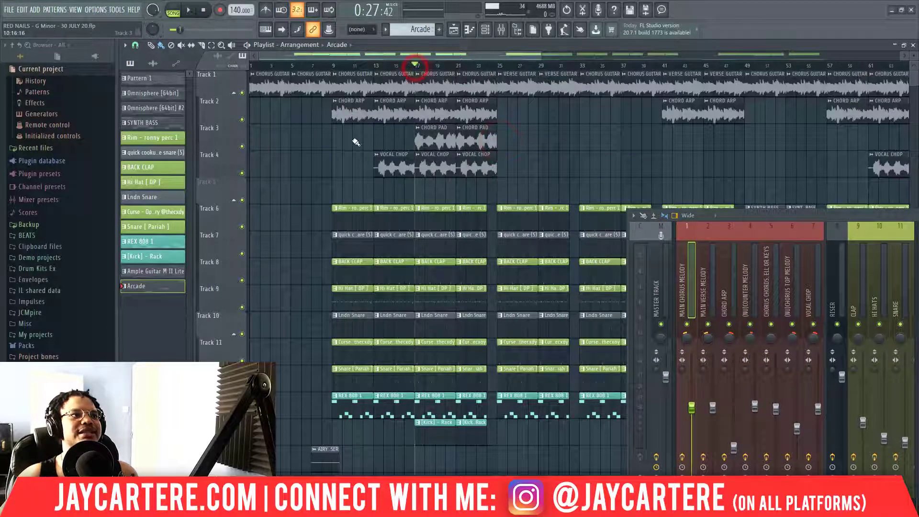
right_click(241, 173)
key(space)
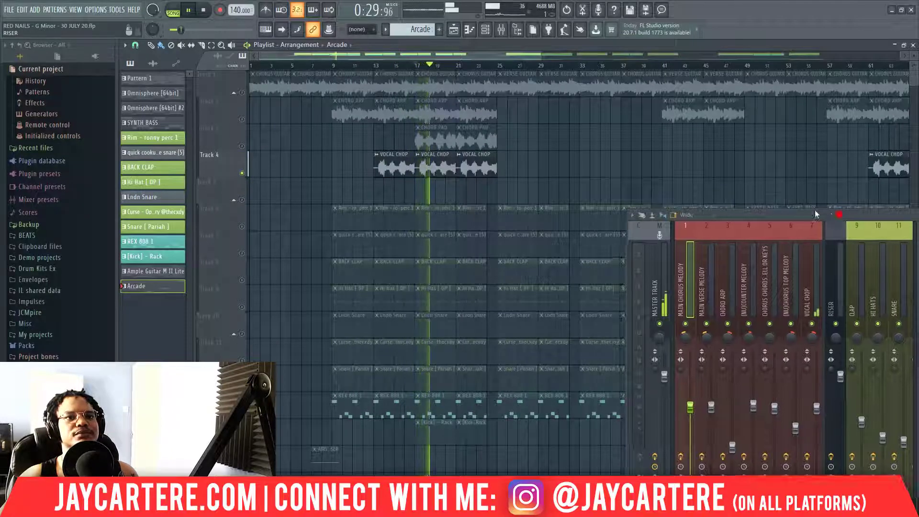
Step: Bring the whole mixer into view, stop the vocal chop playback, and select the VOCAL CHOP insert
drag(839, 213, 732, 200)
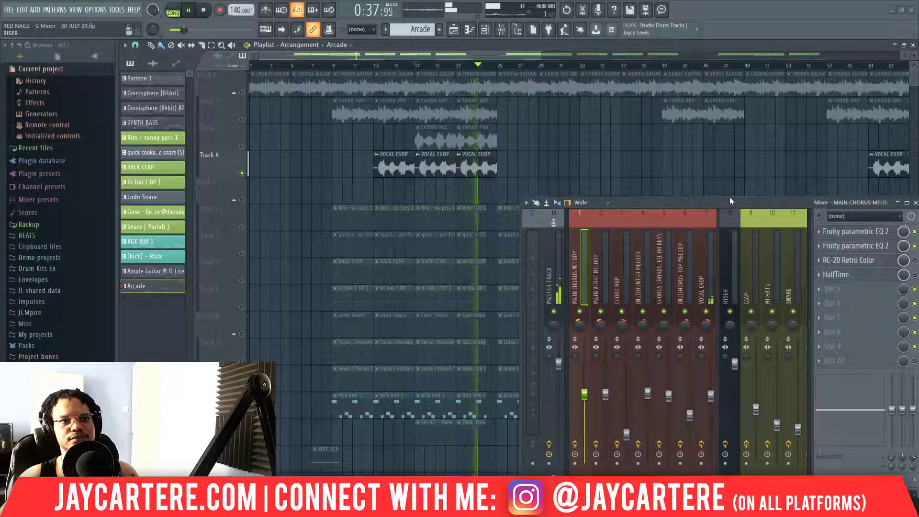
drag(730, 197, 677, 198)
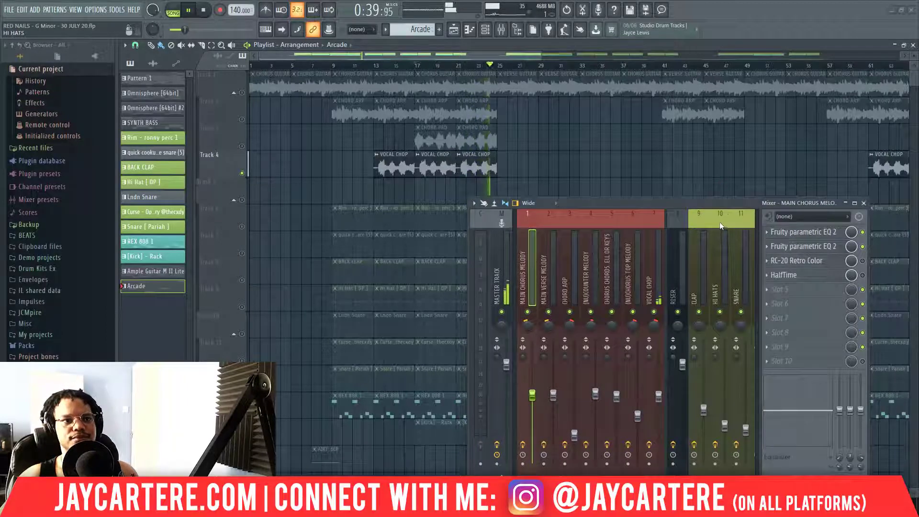
click(730, 205)
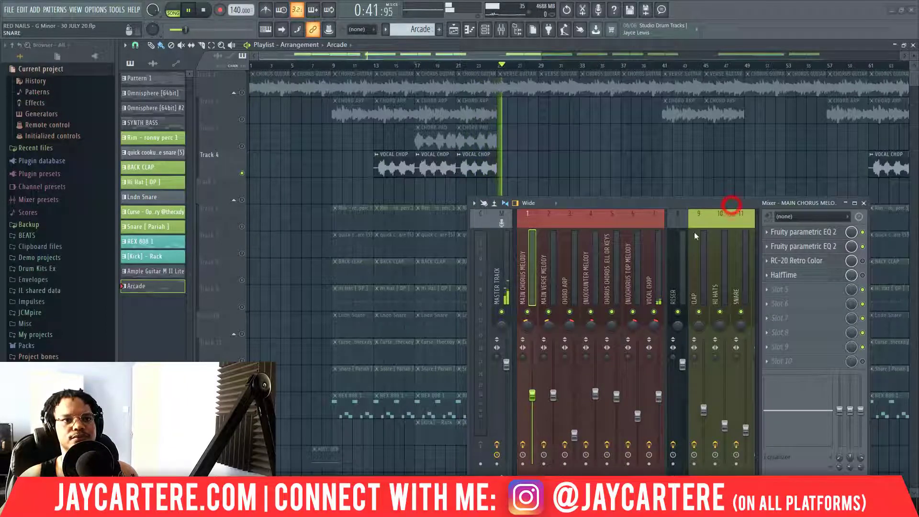
key(space)
click(650, 265)
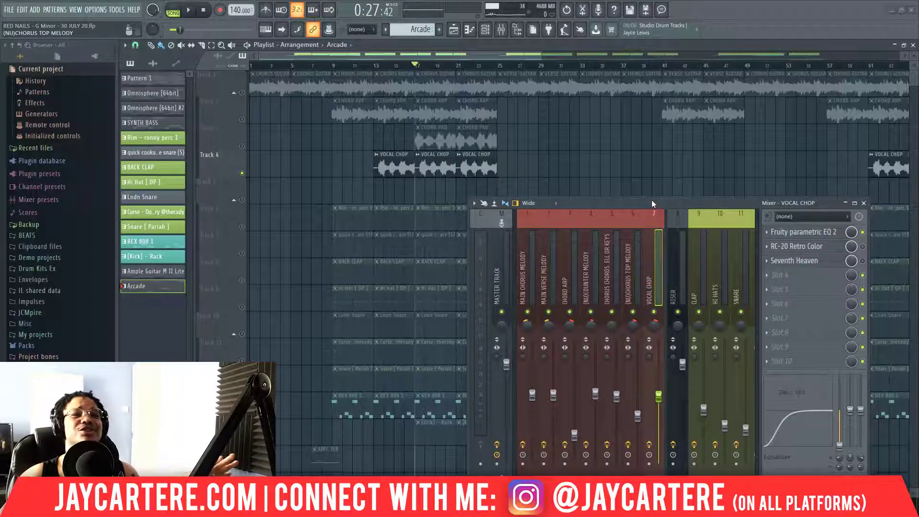
Step: Open RC-20 Retro Color on the VOCAL CHOP insert to examine its settings, and close it
drag(653, 201, 636, 201)
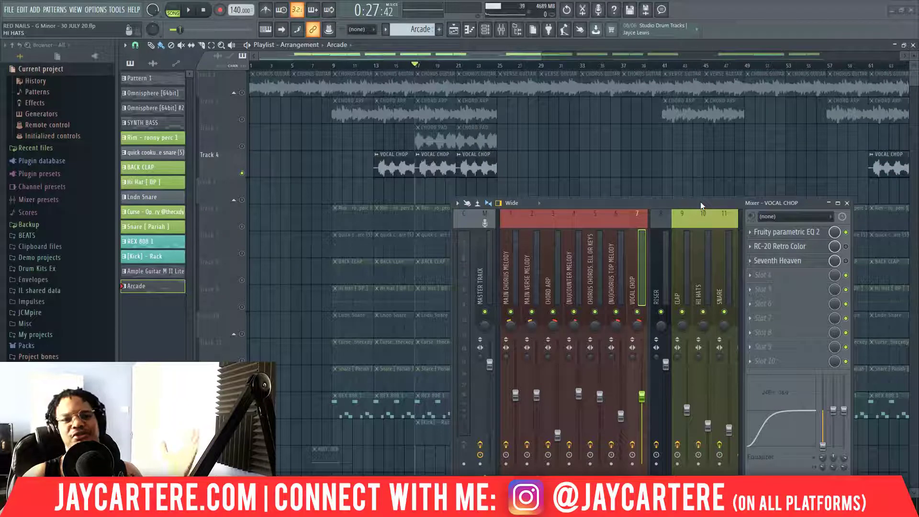
drag(718, 200, 610, 151)
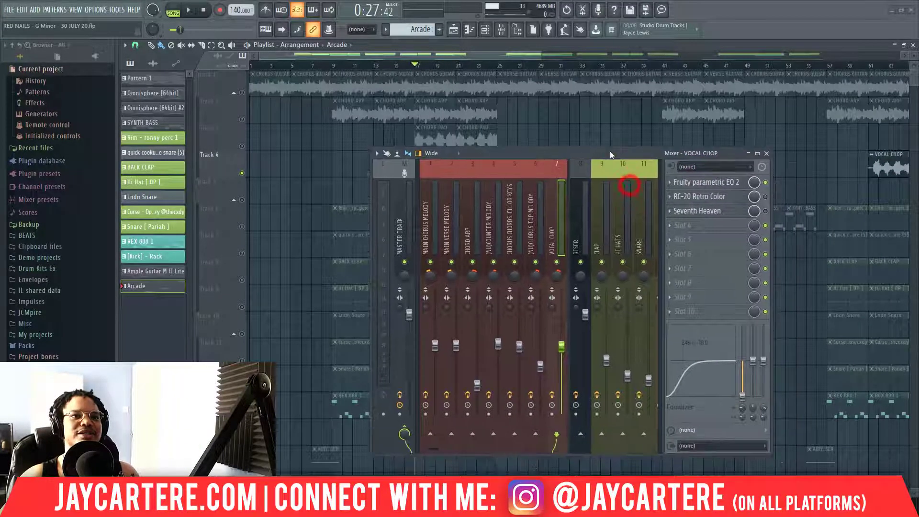
click(719, 197)
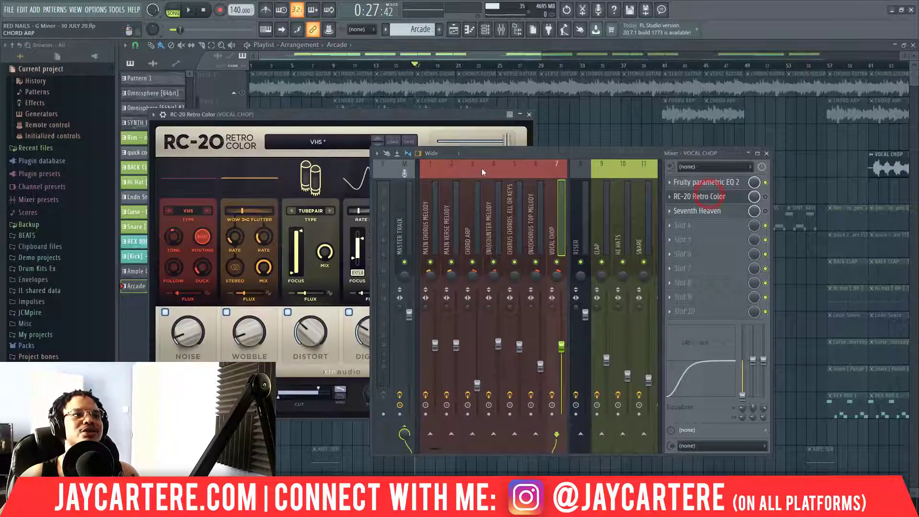
drag(496, 164, 706, 179)
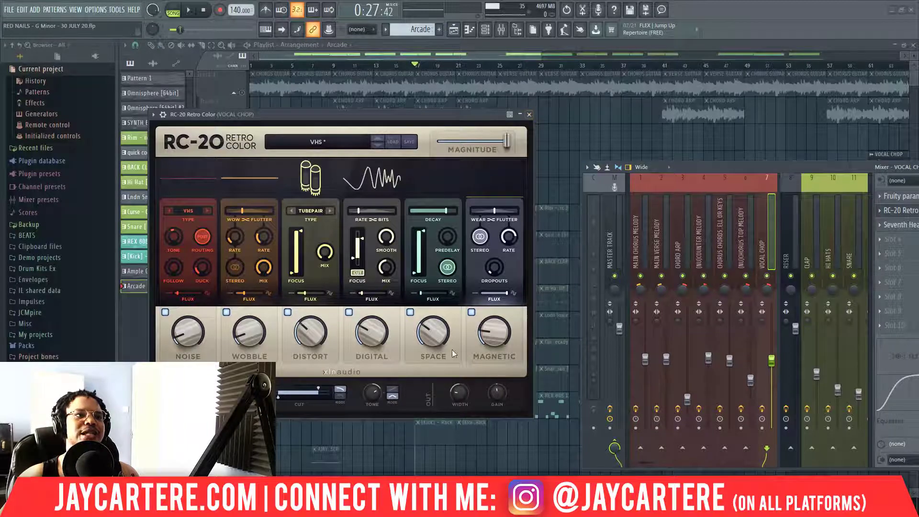
click(529, 115)
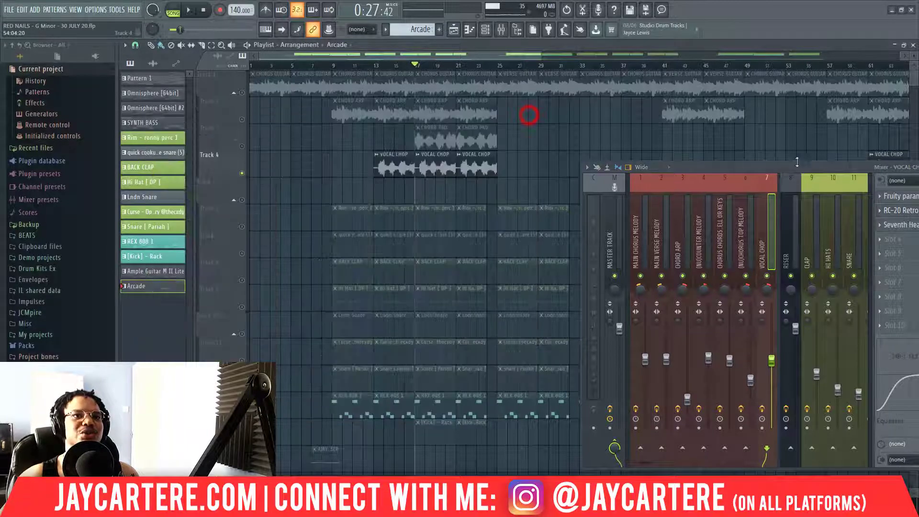
Step: Open the Seventh Heaven reverb on the VOCAL CHOP insert to examine its preset and mix settings, and close it
drag(793, 165, 485, 162)
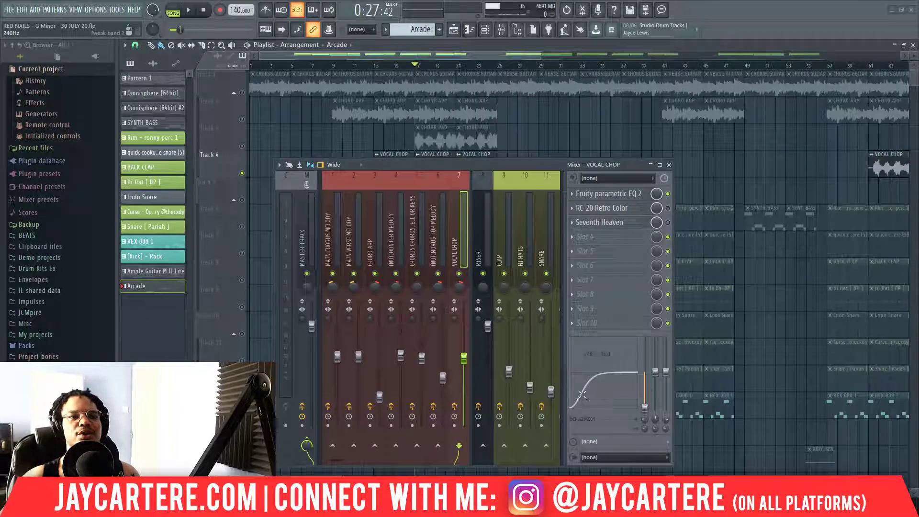
click(599, 223)
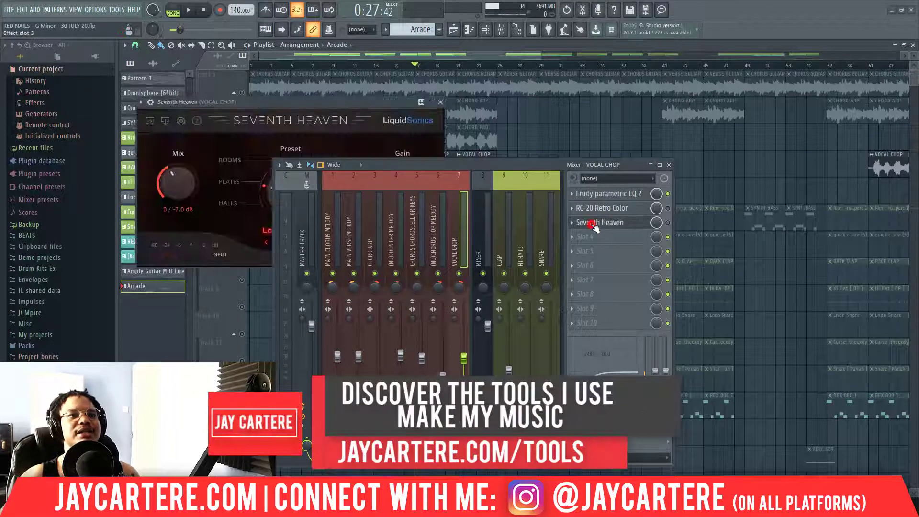
drag(465, 163, 704, 177)
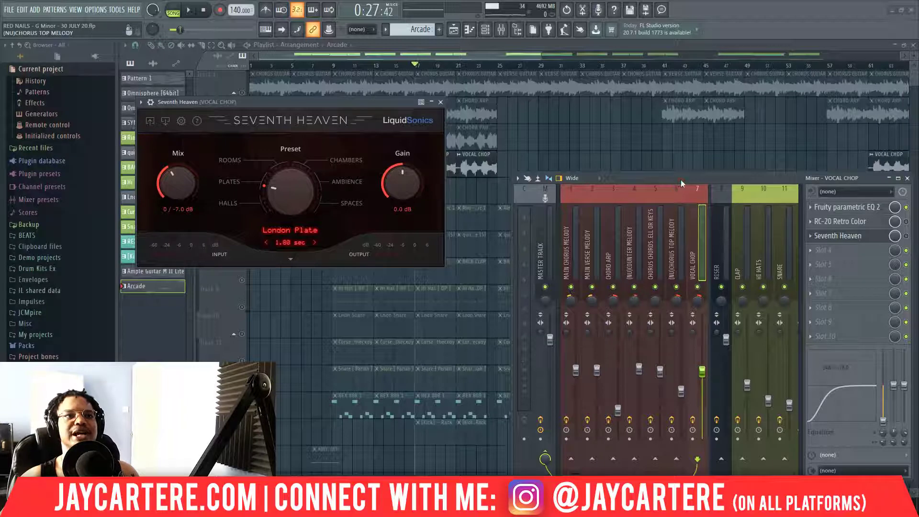
drag(681, 180, 633, 175)
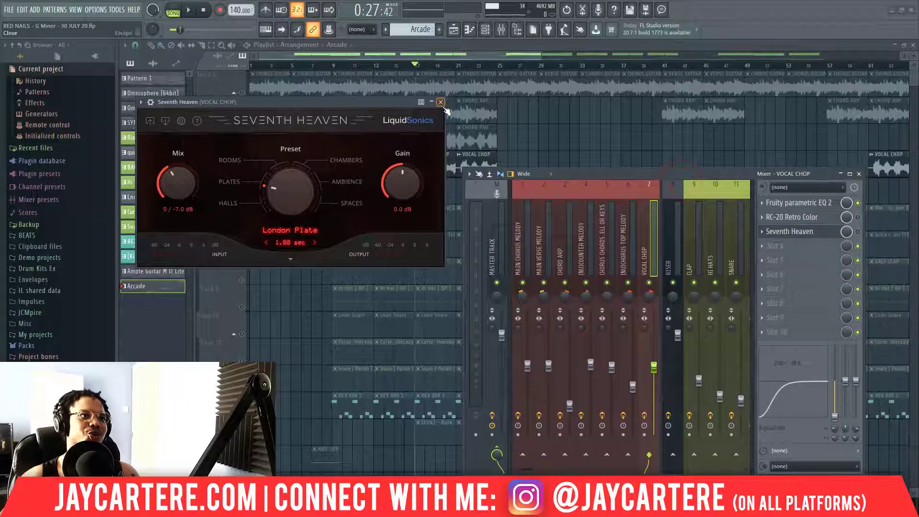
click(441, 103)
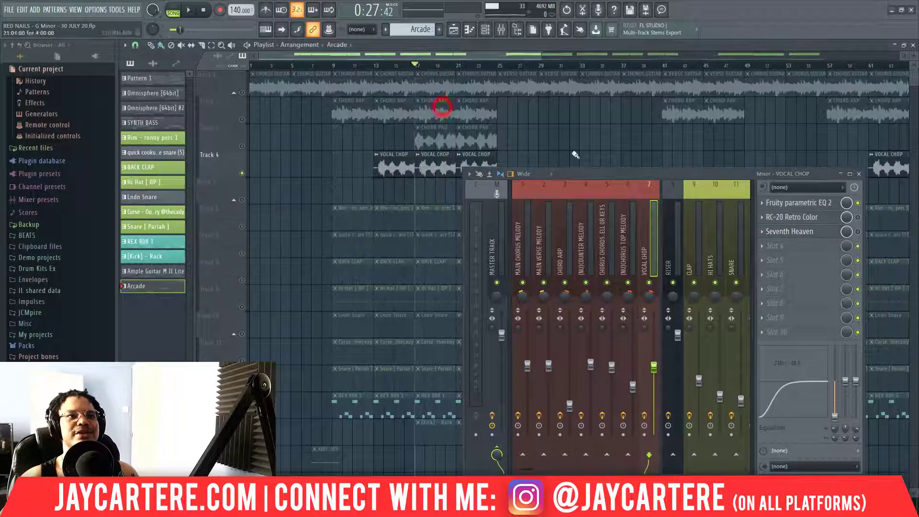
Step: Open Fruity parametric EQ 2 on the VOCAL CHOP insert to examine its low and high cuts, and close it
drag(605, 171, 472, 146)
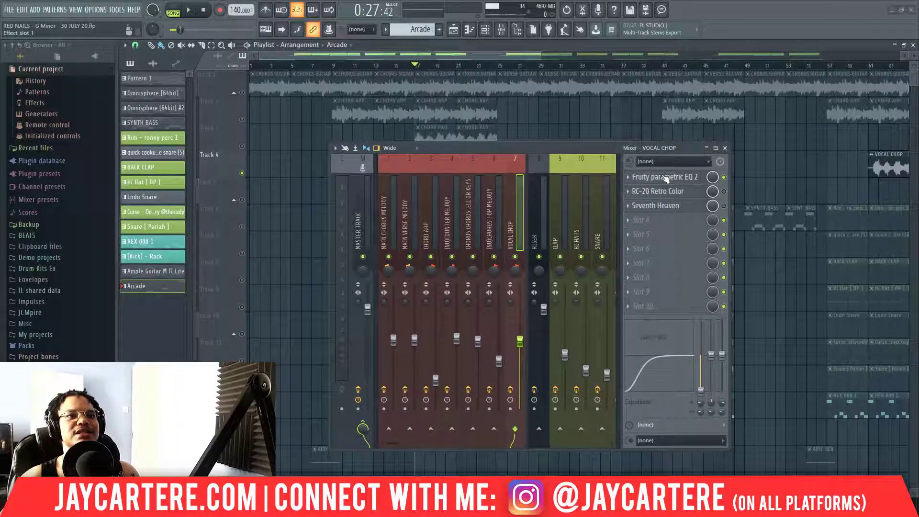
click(682, 178)
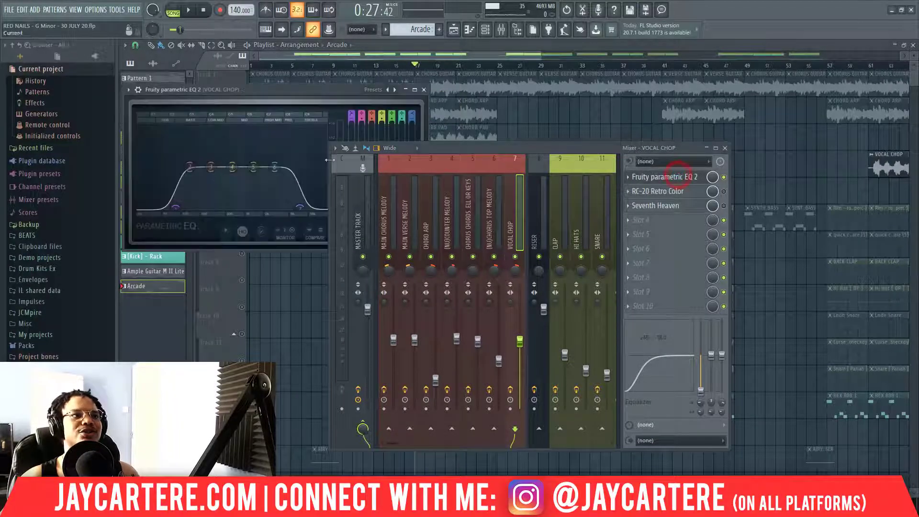
drag(467, 148, 572, 165)
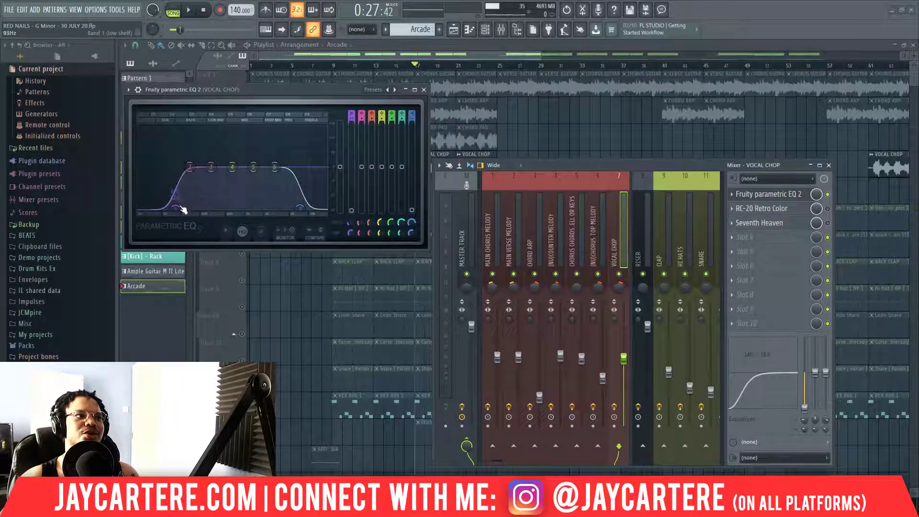
click(424, 90)
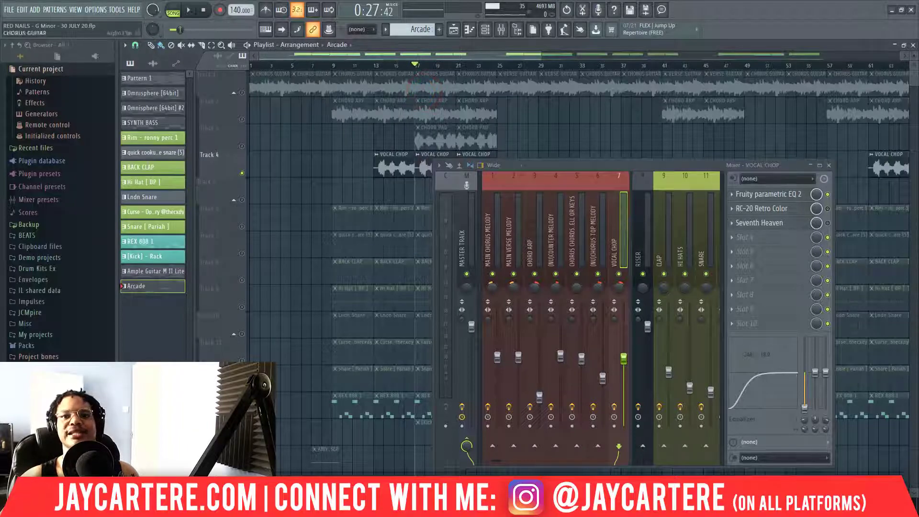
Step: Show the Arcade instrument behind the vocal chops and move the channel rack and mixer off its window
key(F6)
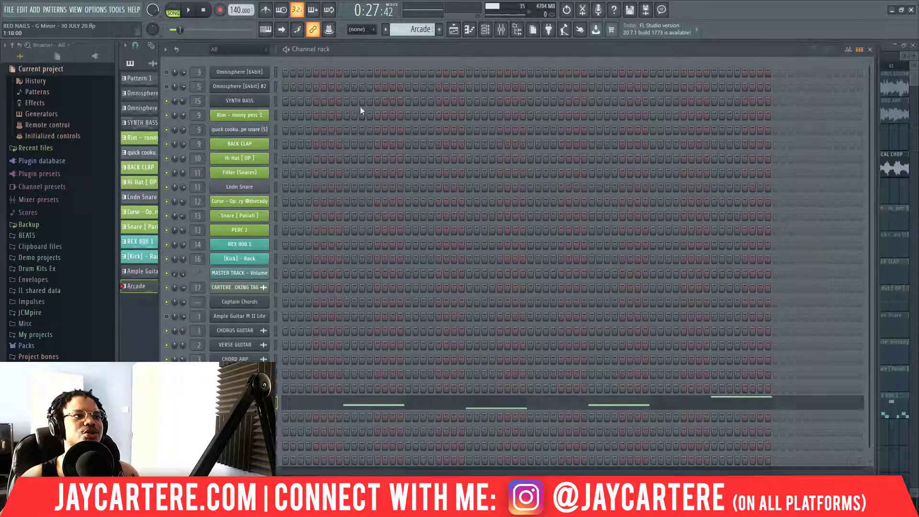
drag(395, 47, 918, 125)
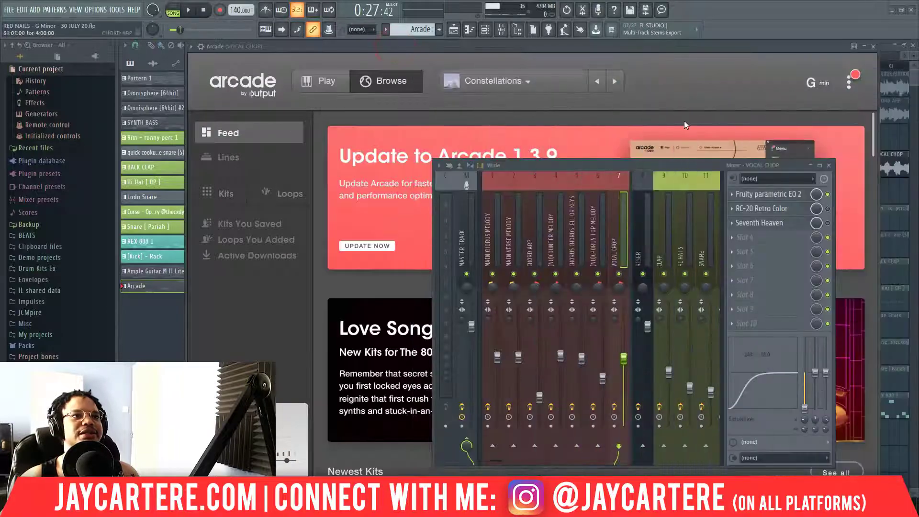
drag(650, 162, 918, 220)
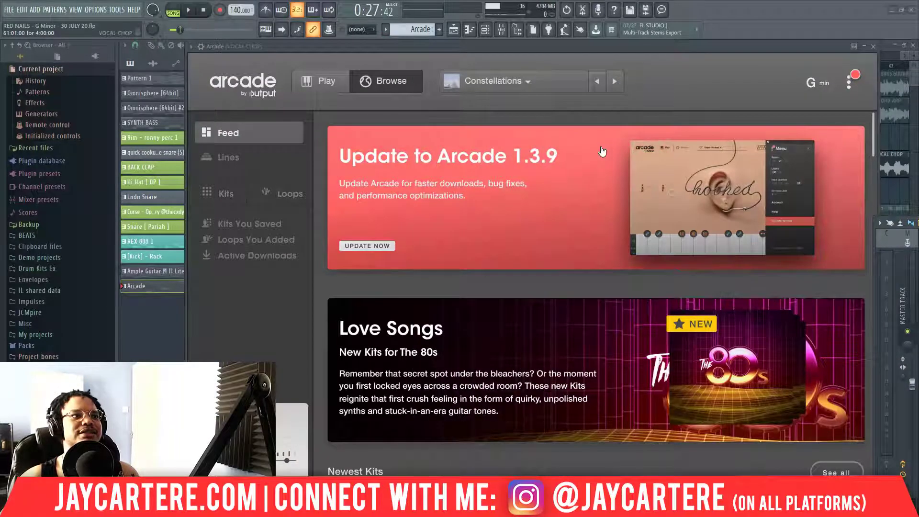
Step: Look through Arcade's feed and the kit list around the loaded Constellations kit without changing the kit
click(491, 77)
click(494, 84)
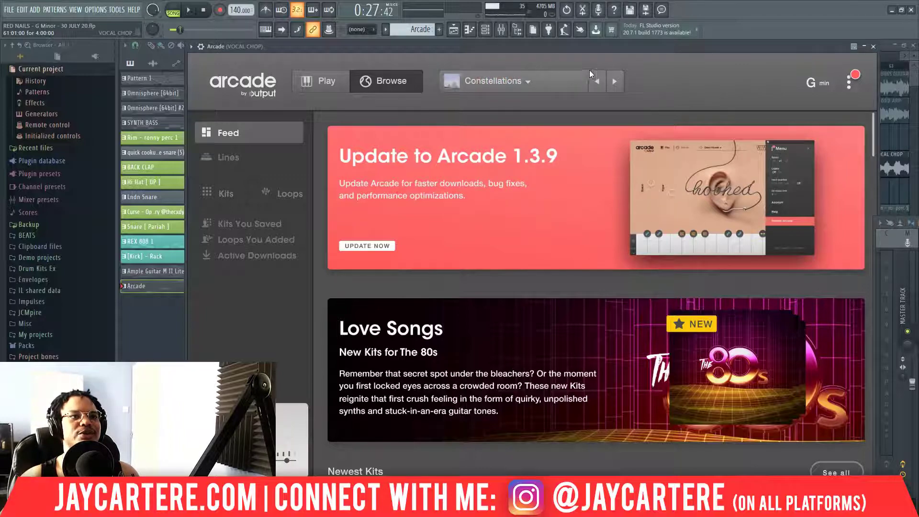
scroll(549, 258, down, 10)
scroll(549, 258, up, 10)
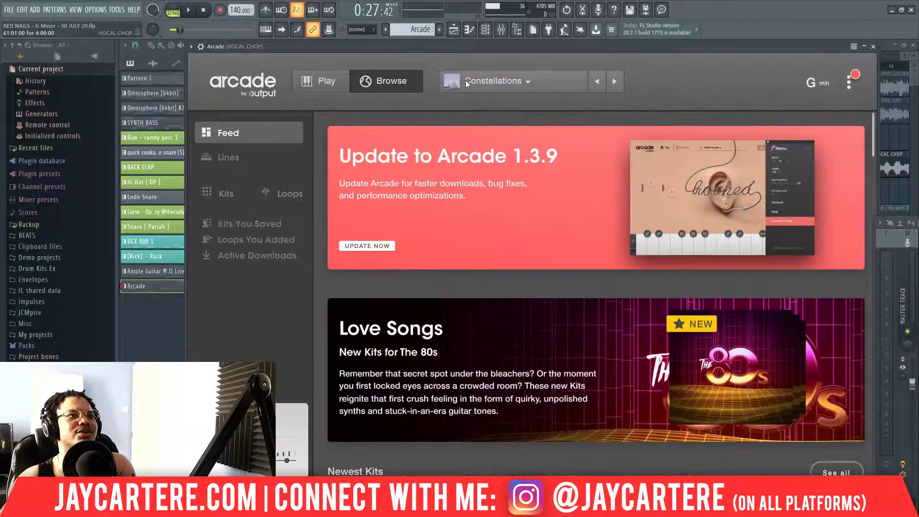
click(467, 84)
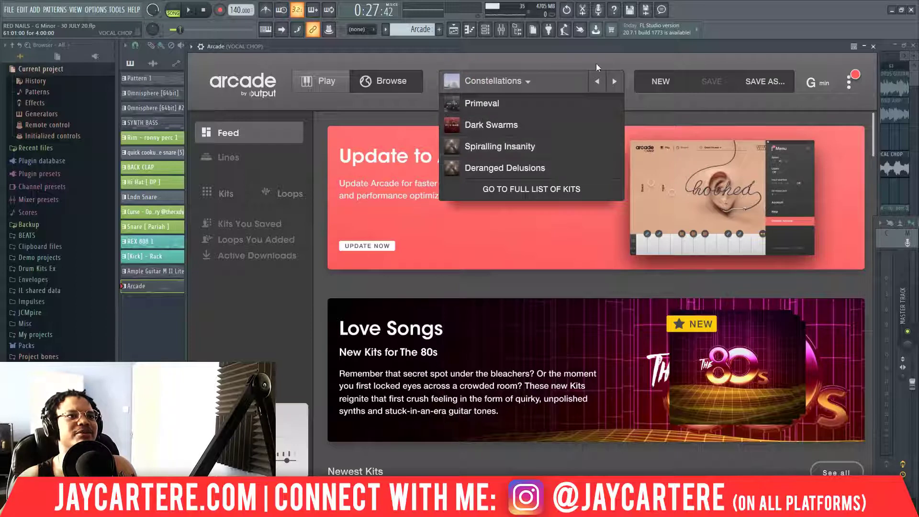
click(603, 58)
click(475, 80)
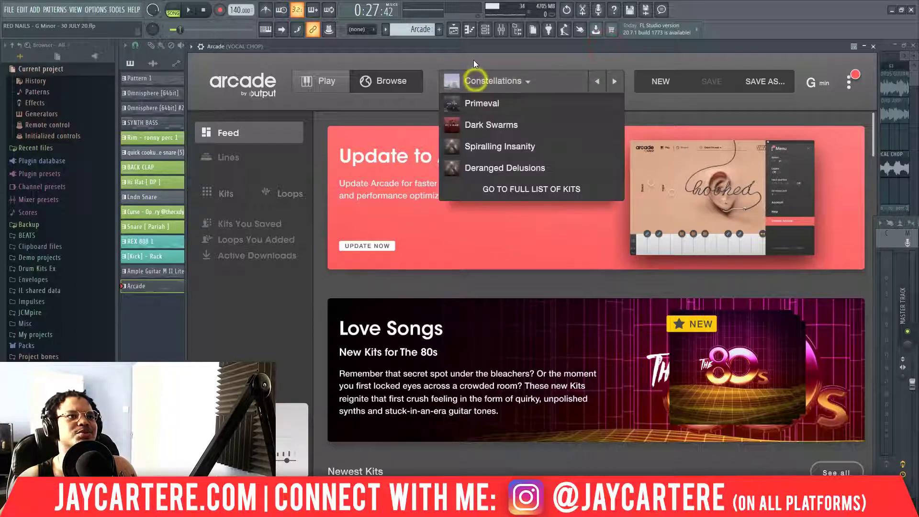
click(472, 59)
Step: Switch Arcade to its Play view to examine the Constellations kit, and close the plugin
click(327, 79)
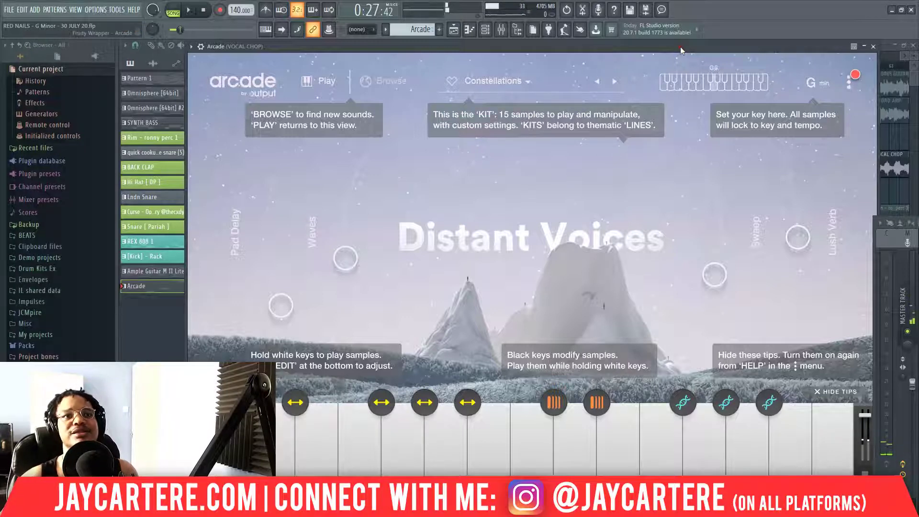
drag(680, 47, 666, 62)
click(859, 62)
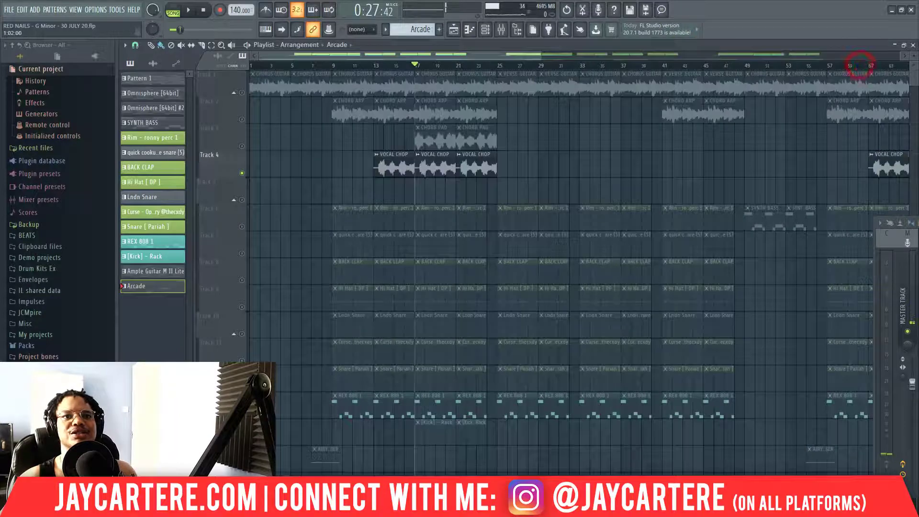
key(F9)
drag(744, 75, 461, 121)
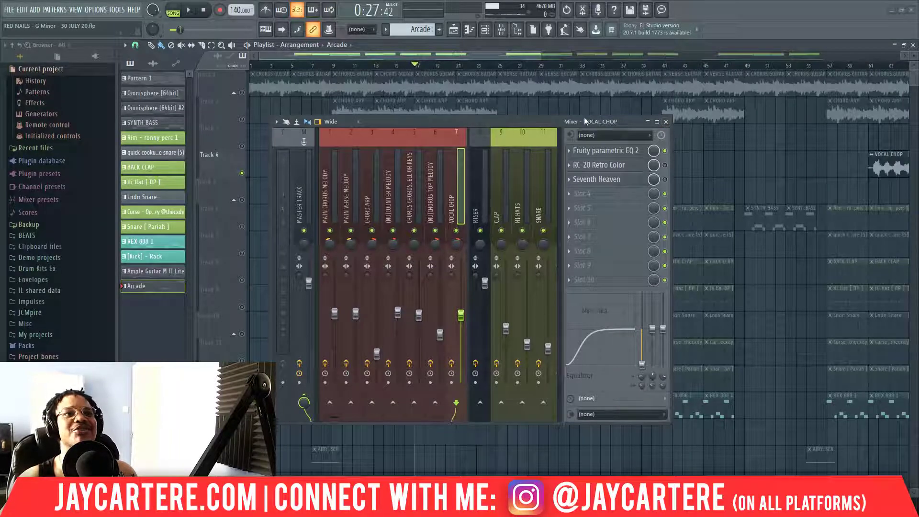
drag(530, 126, 918, 143)
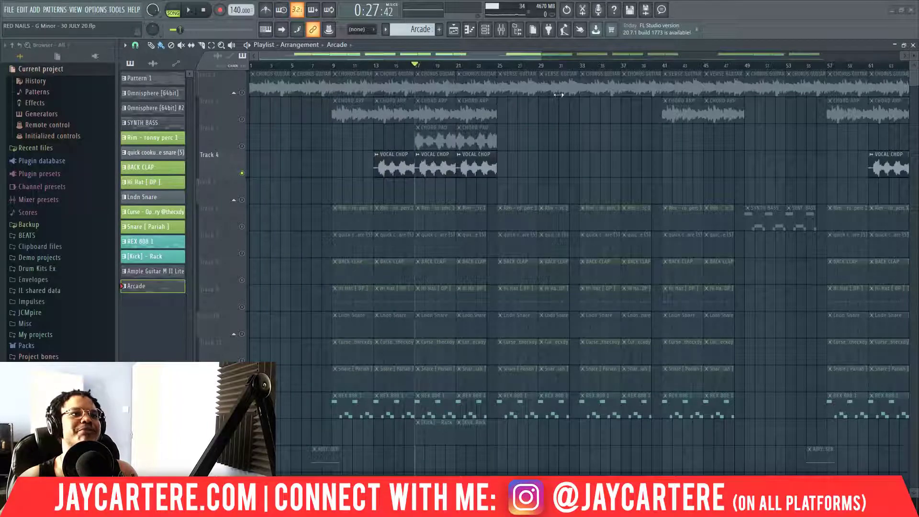
Step: Select the Ample Guitar M II Lite pattern and open that channel's piano roll to examine all of its notes
drag(540, 55, 745, 81)
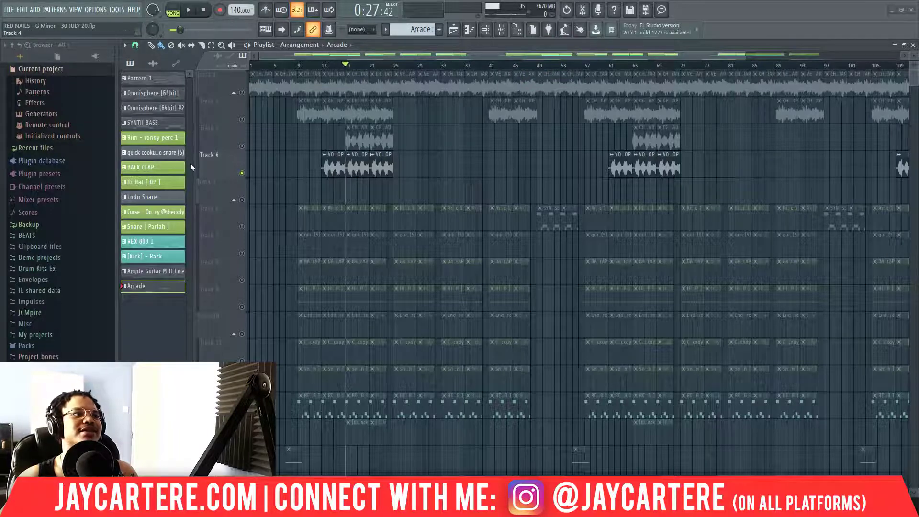
click(149, 274)
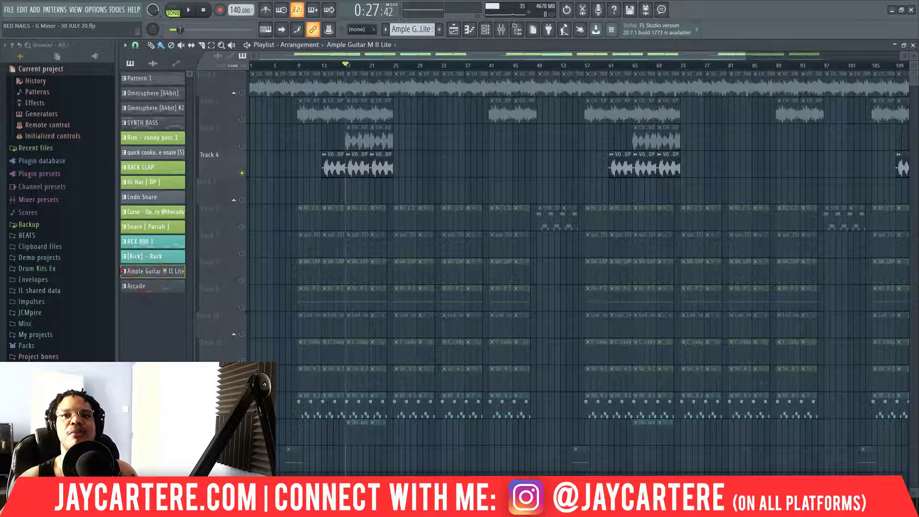
key(F6)
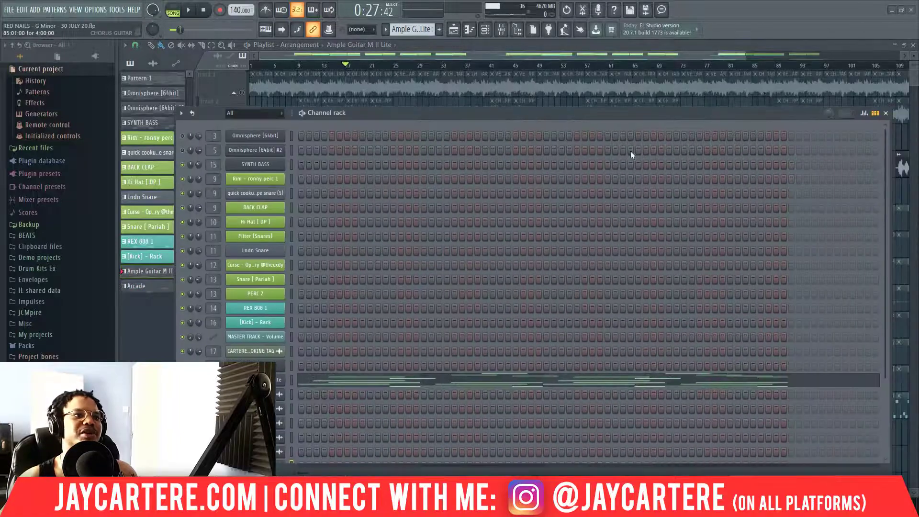
right_click(280, 380)
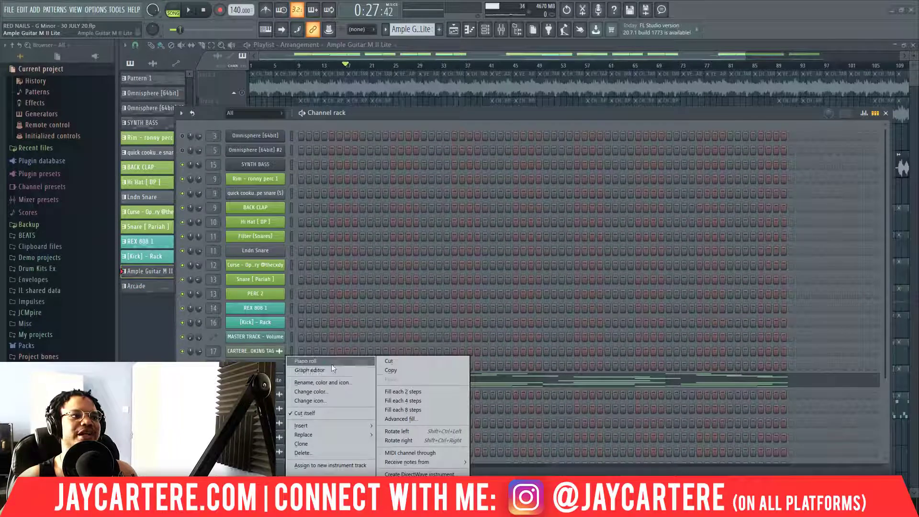
click(330, 362)
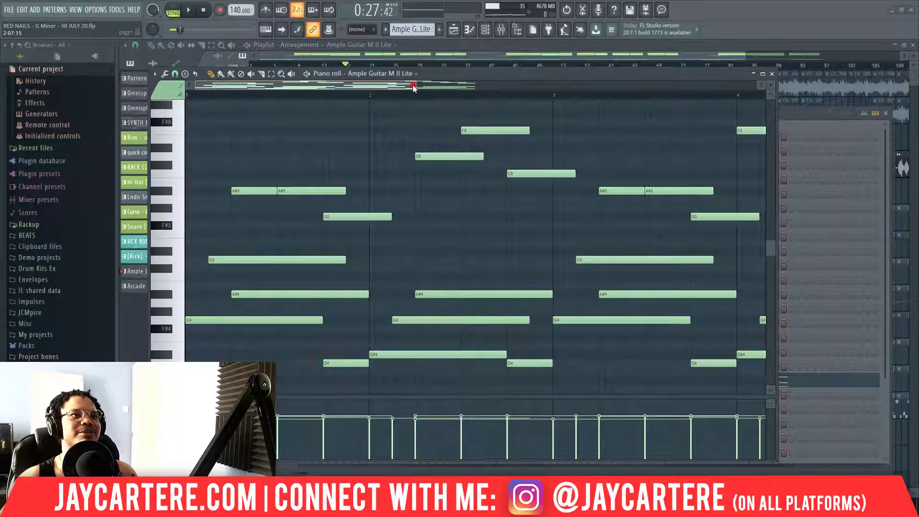
drag(414, 85, 720, 134)
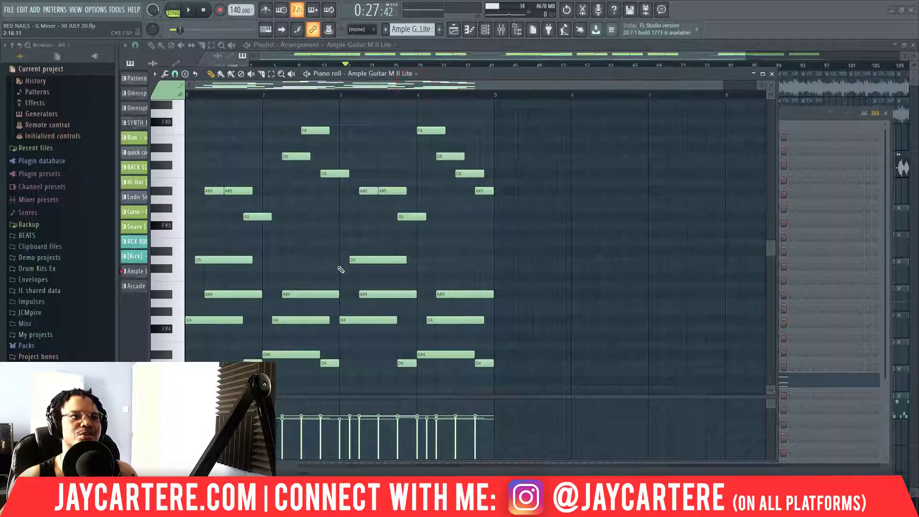
Step: Audition the guitar pattern's low root notes: G4 in bars 1 and 3, and D#4 in bar 4
scroll(269, 306, down, 3)
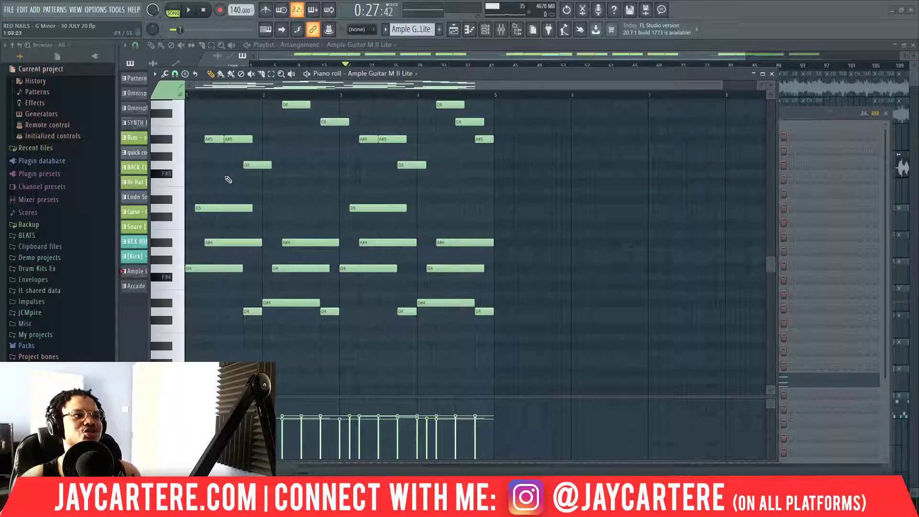
click(285, 304)
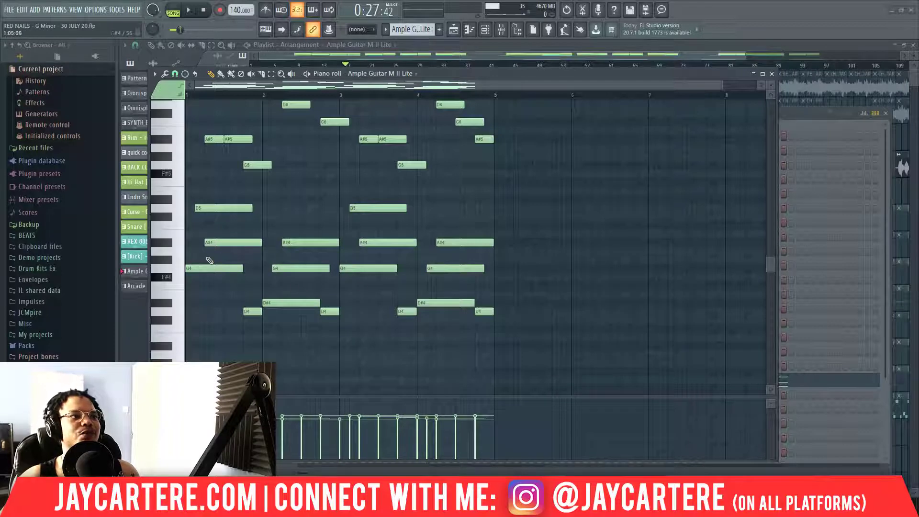
drag(721, 83, 554, 85)
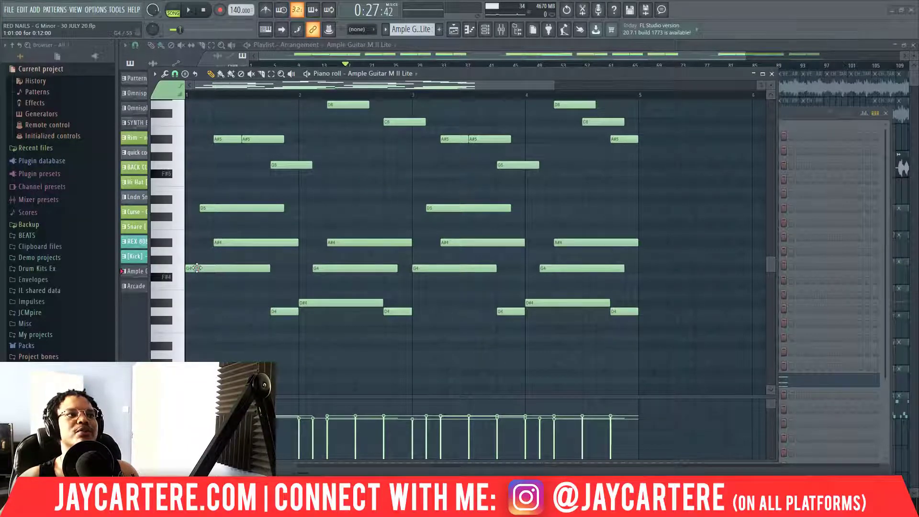
click(196, 268)
click(449, 269)
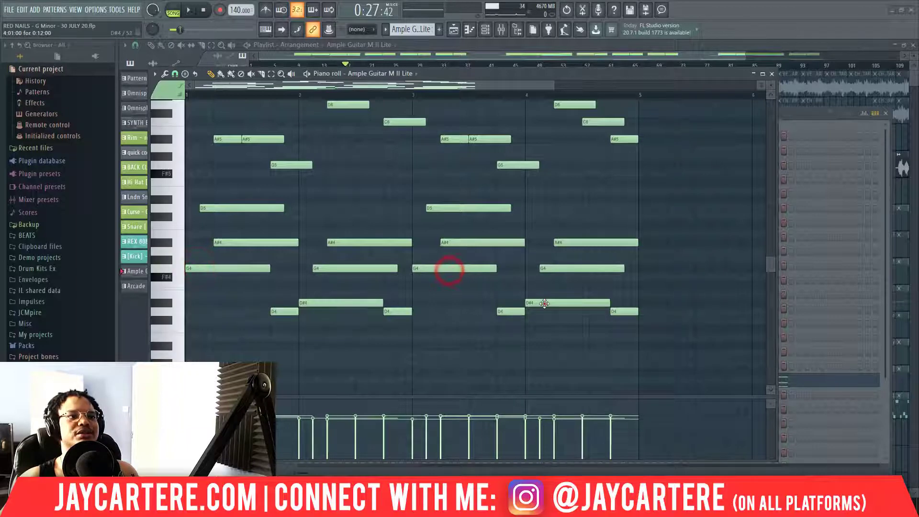
click(544, 303)
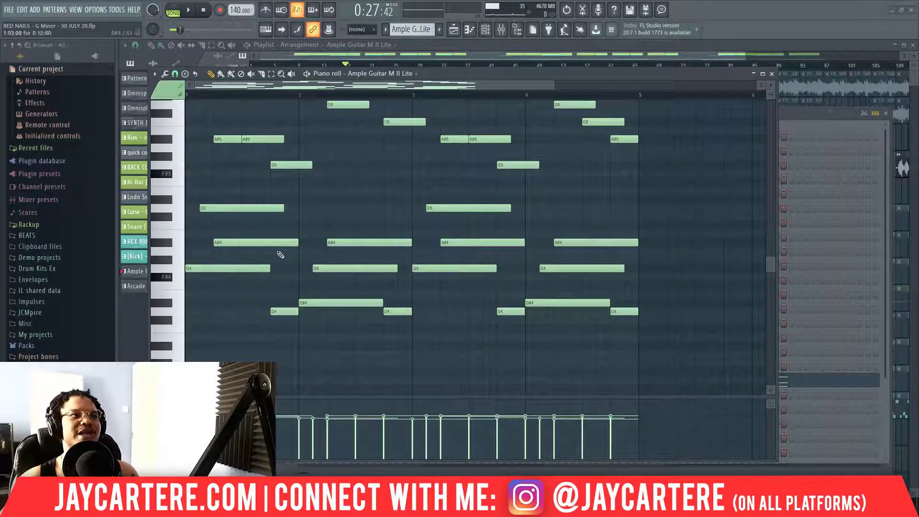
Step: Audition the chord tones G4, D5 and A#4 in bar 1, and D#4, G4 and A#4 in bar 2
click(194, 268)
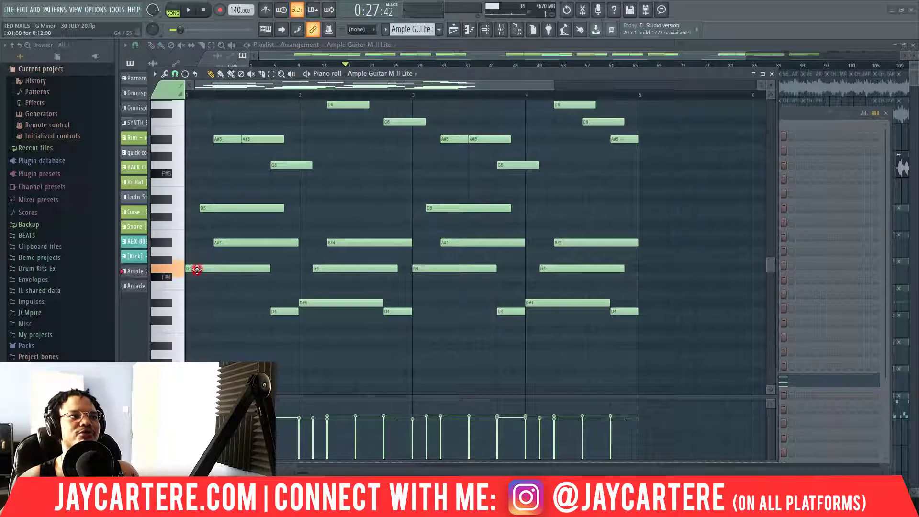
click(220, 208)
click(223, 242)
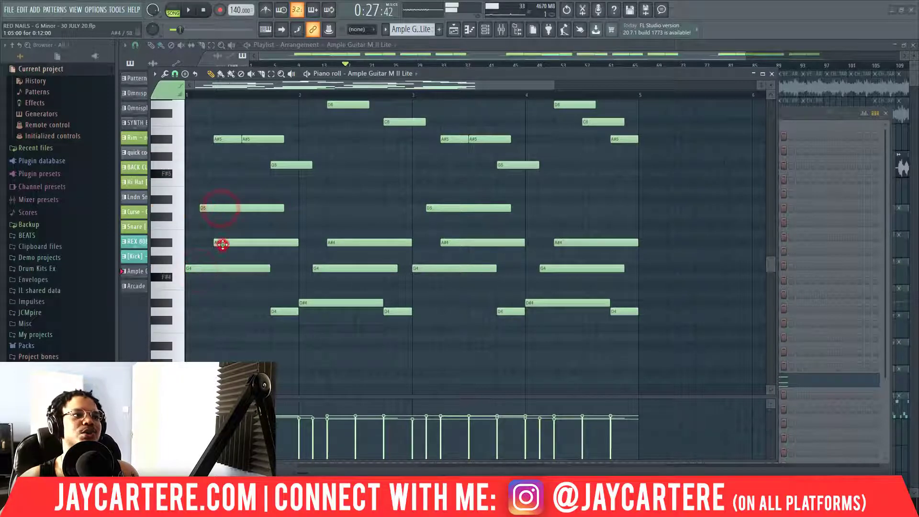
click(329, 303)
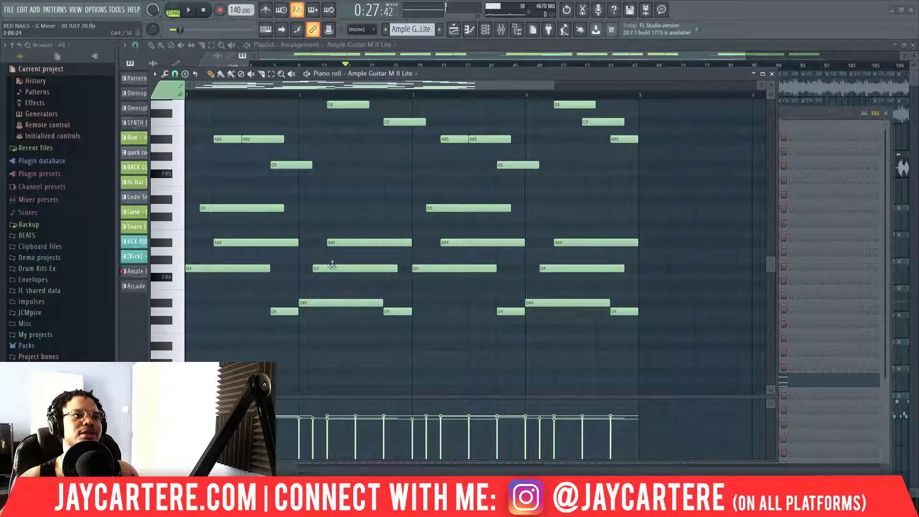
click(332, 267)
click(342, 242)
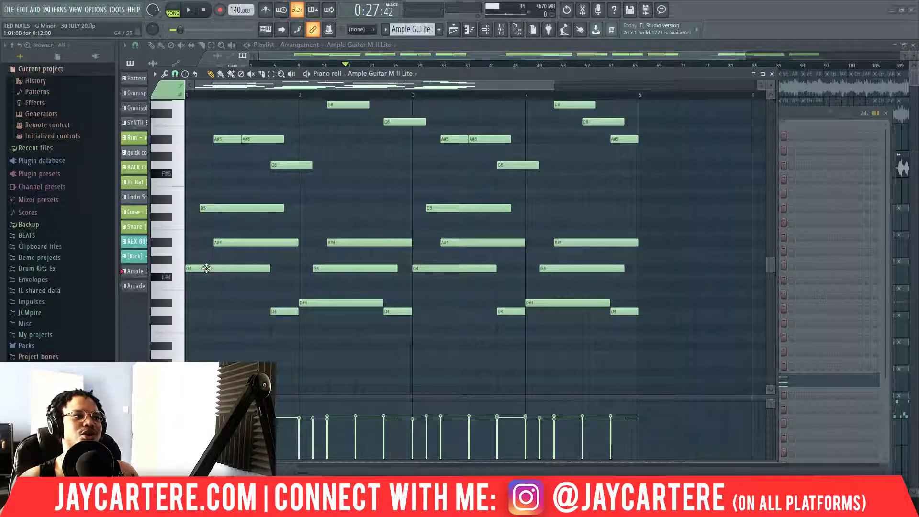
click(206, 268)
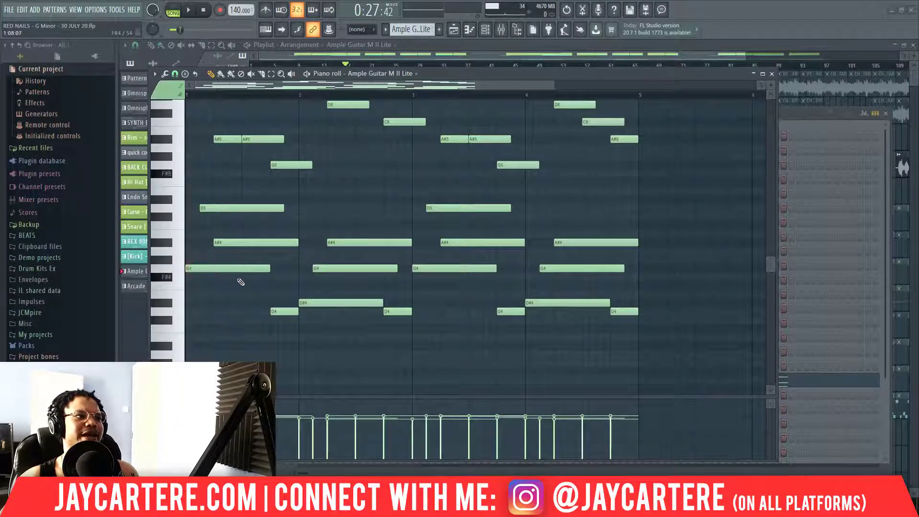
Step: Set the piano roll's scale highlighting root note to G, keeping Minor Natural (Aeolian)
click(154, 75)
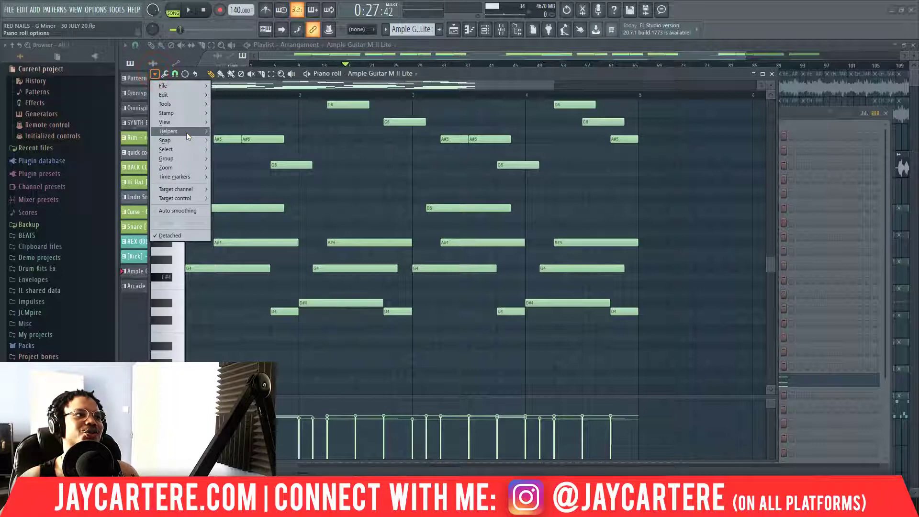
mouse_move(187, 137)
mouse_move(247, 140)
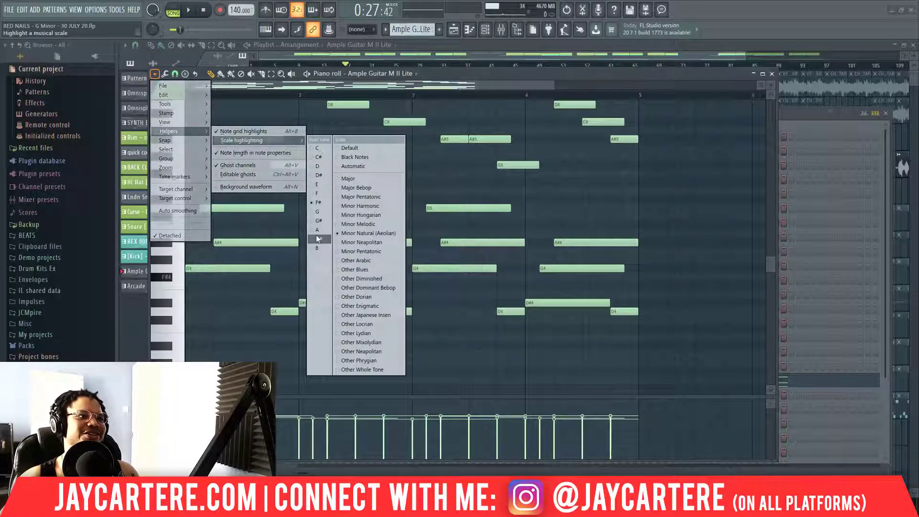
click(317, 211)
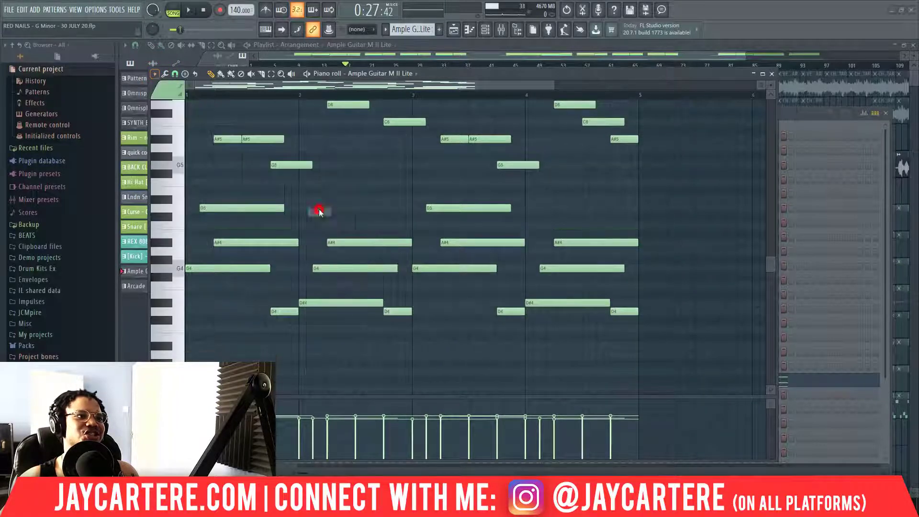
Step: Audition the G4 root in bar 1 and D#4 root in bar 2, and examine the full four-bar guitar pattern
click(228, 269)
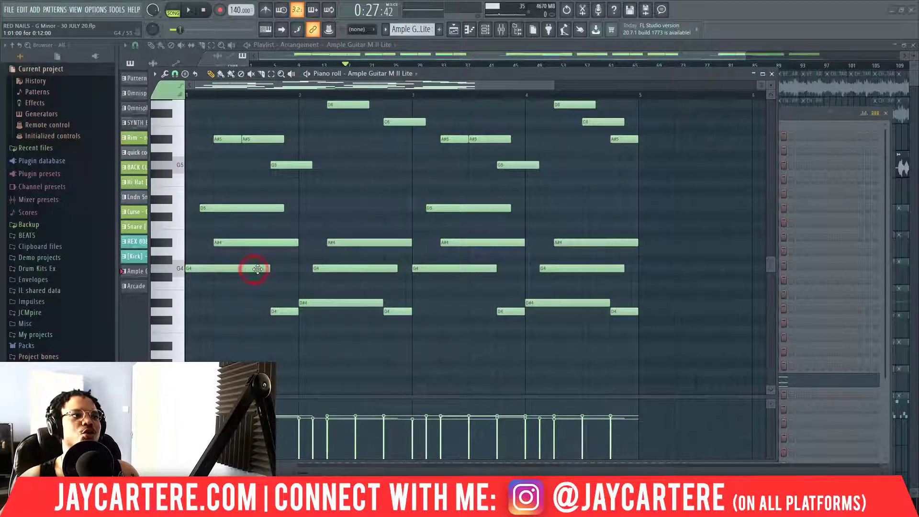
click(307, 303)
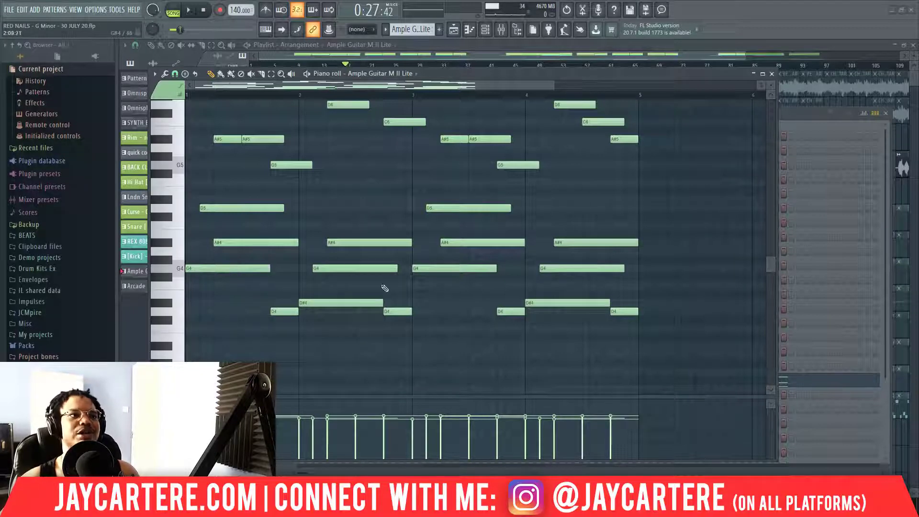
drag(554, 86, 653, 87)
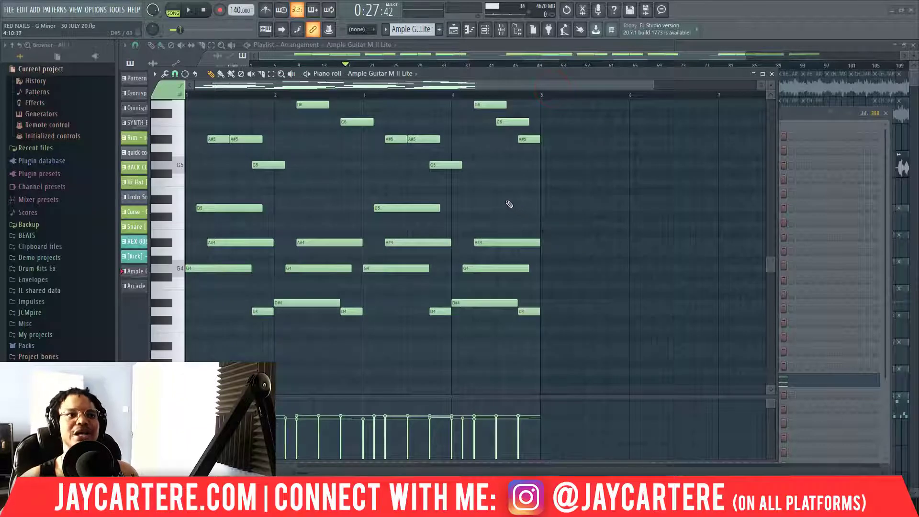
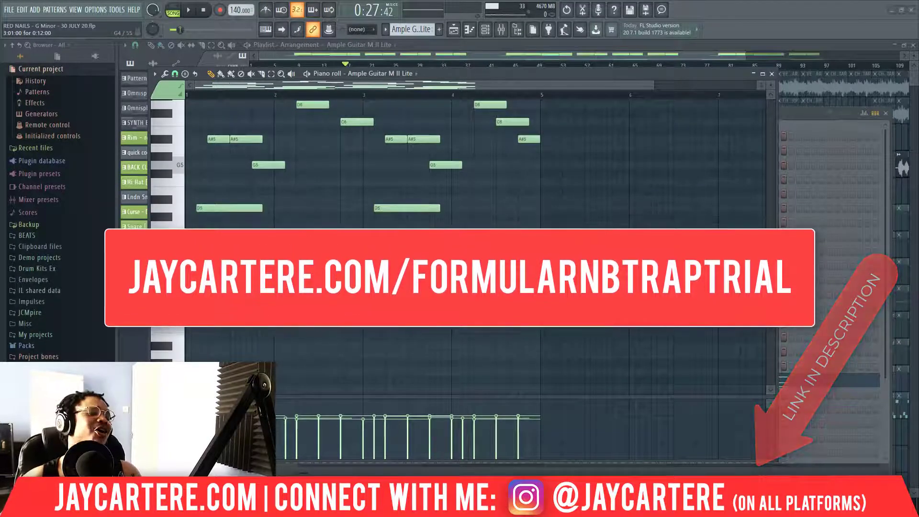
scroll(479, 216, up, 3)
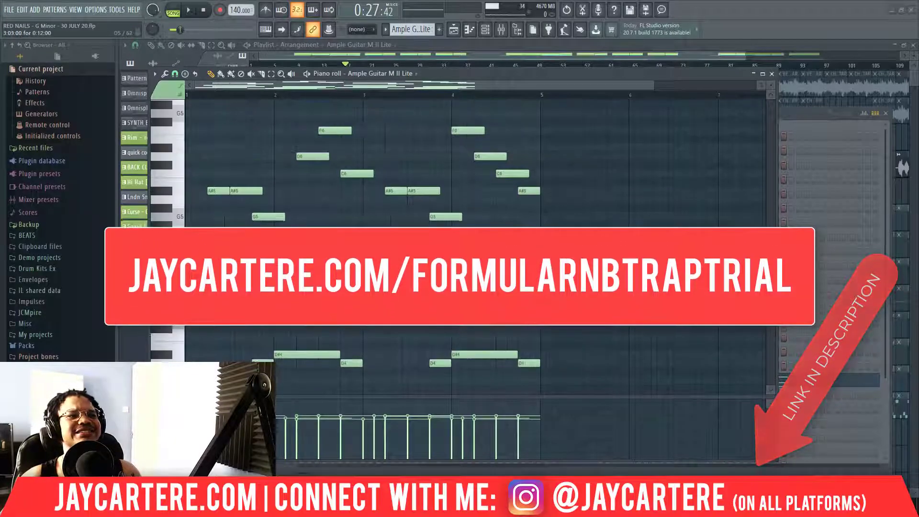
scroll(412, 450, down, 3)
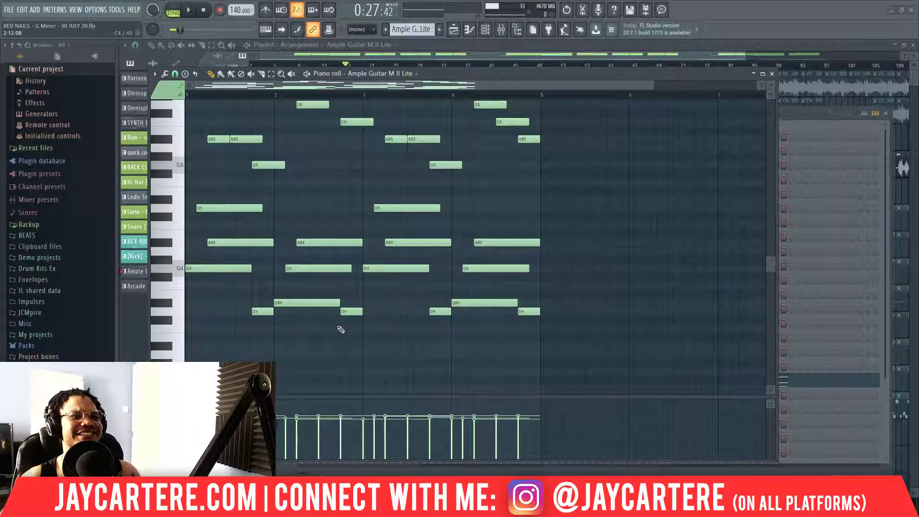
scroll(341, 329, up, 4)
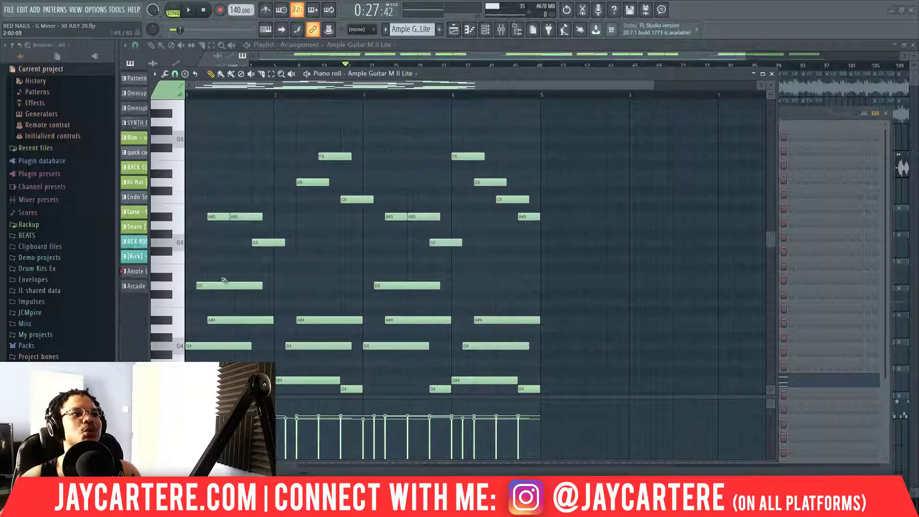
scroll(302, 246, down, 3)
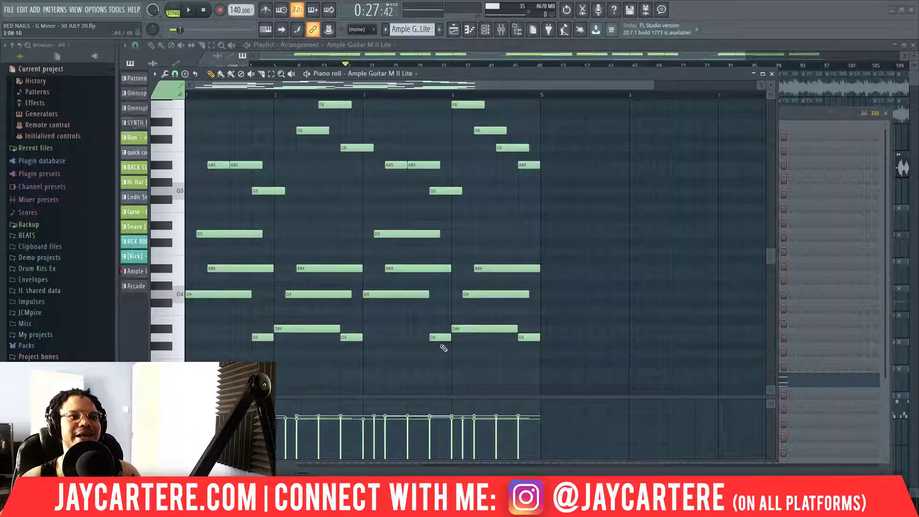
Step: Audition the four short D4 notes linking the roots, and examine the higher melody notes above them
click(257, 336)
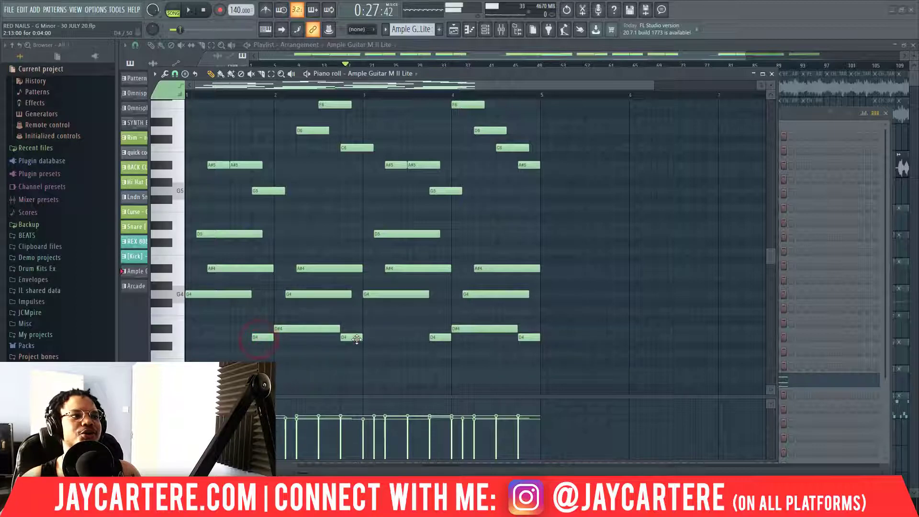
click(355, 338)
click(433, 338)
click(529, 337)
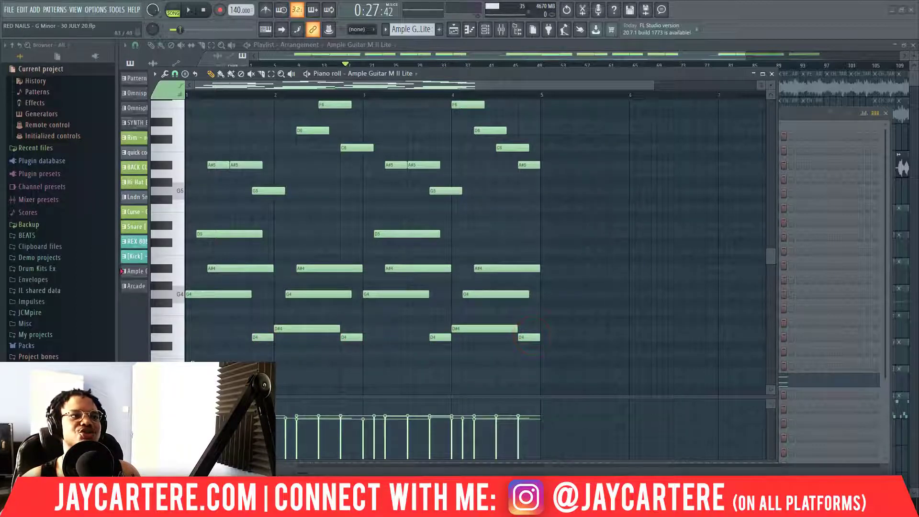
scroll(249, 316, up, 3)
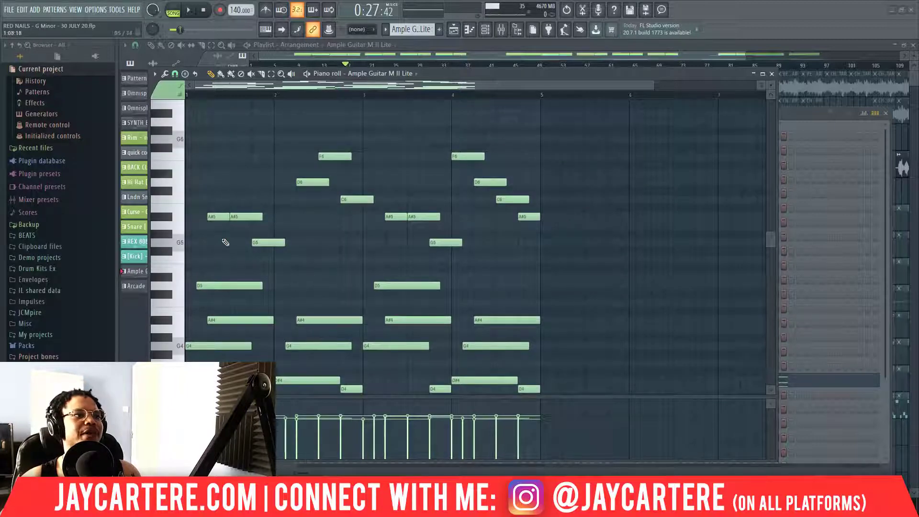
scroll(225, 242, up, 3)
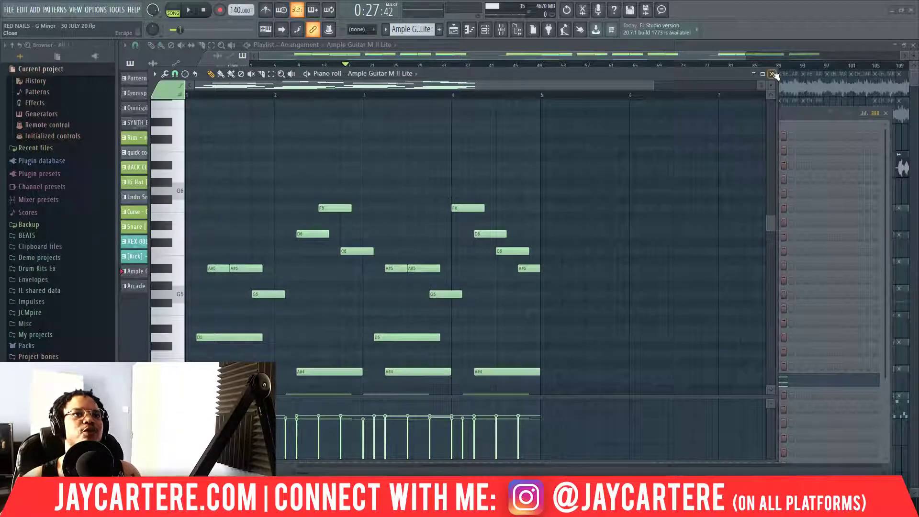
Step: Close the guitar piano roll, unmute Track 1 and play its first four bars as a loop
click(772, 74)
click(241, 92)
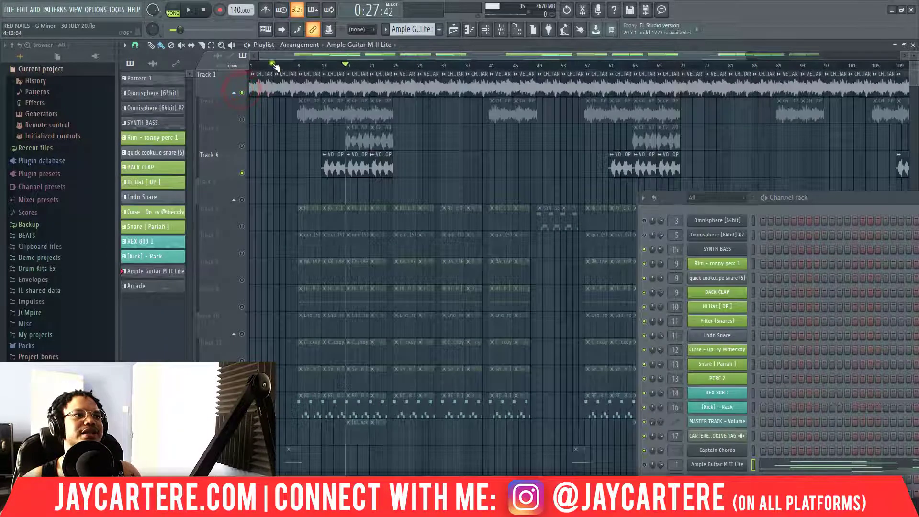
drag(273, 64, 250, 65)
key(space)
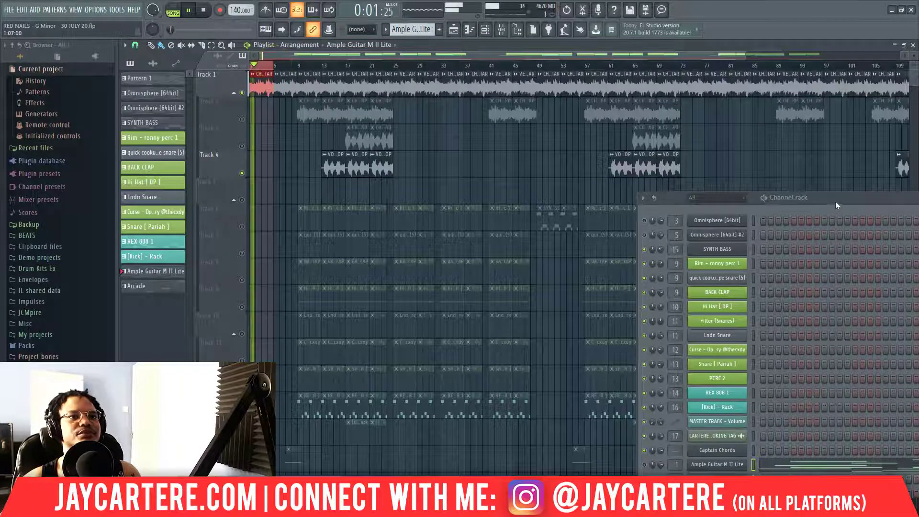
Step: Reopen the Ample Guitar M II Lite piano roll and place it beside the playlist's opening bars with its notes in view
drag(834, 205, 799, 165)
right_click(689, 425)
click(756, 366)
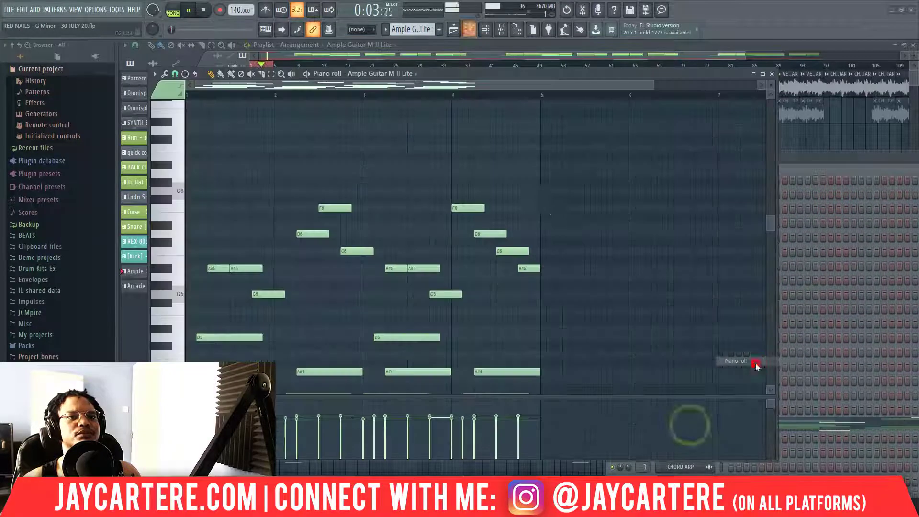
drag(465, 74, 736, 52)
scroll(637, 275, down, 1)
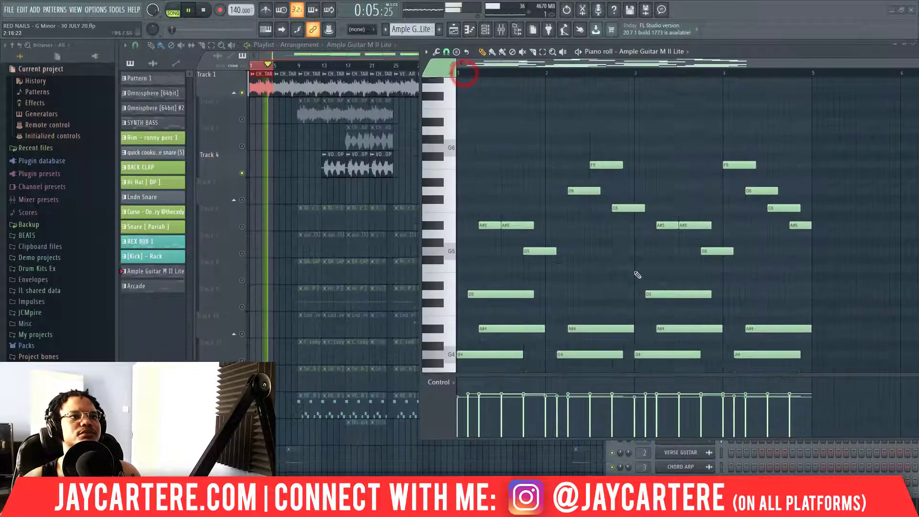
scroll(637, 274, down, 2)
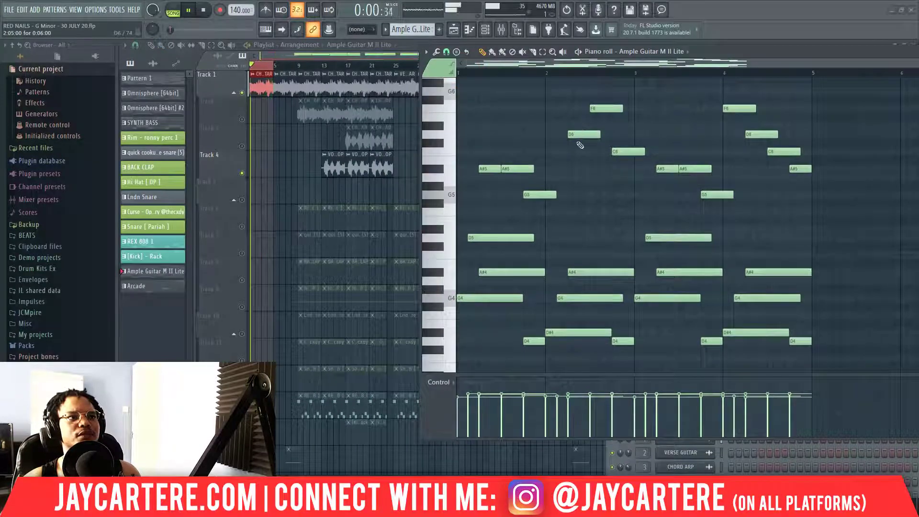
Step: Stop and replay the four-bar loop to compare the Track 1 audio with the guitar notes in the piano roll
key(space)
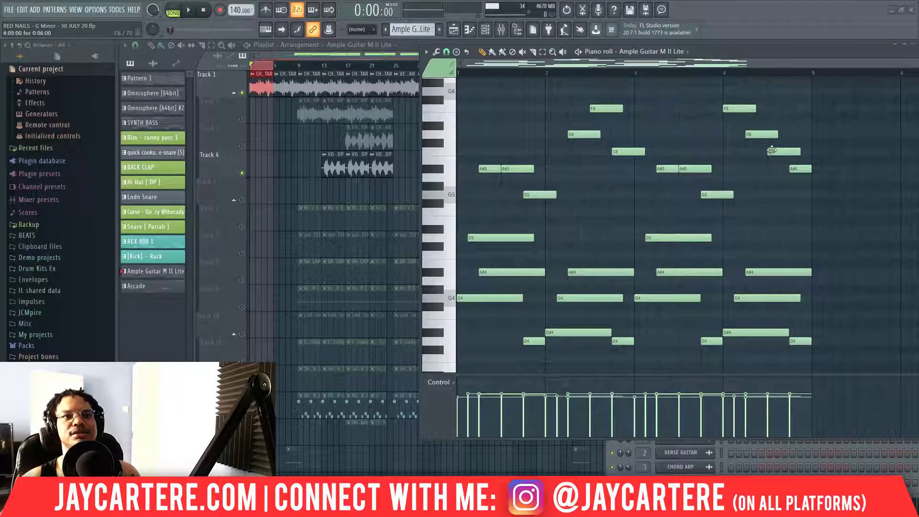
key(space)
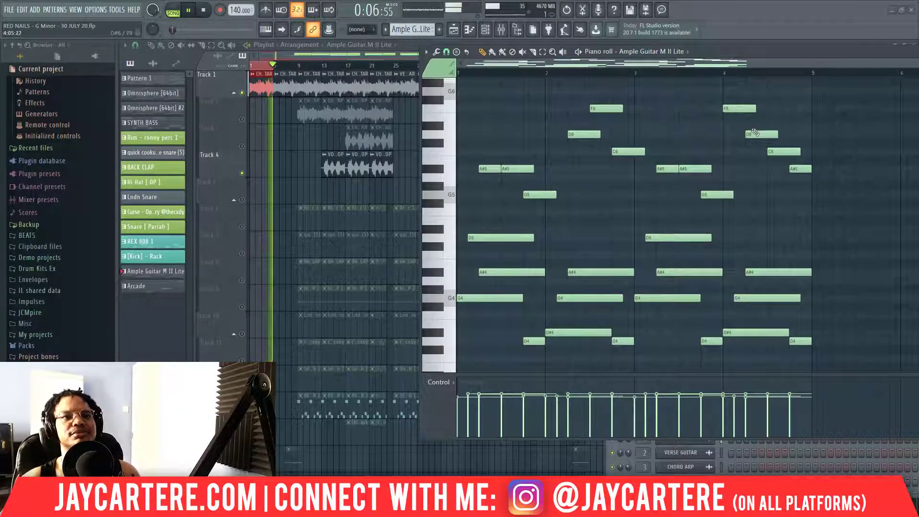
key(space)
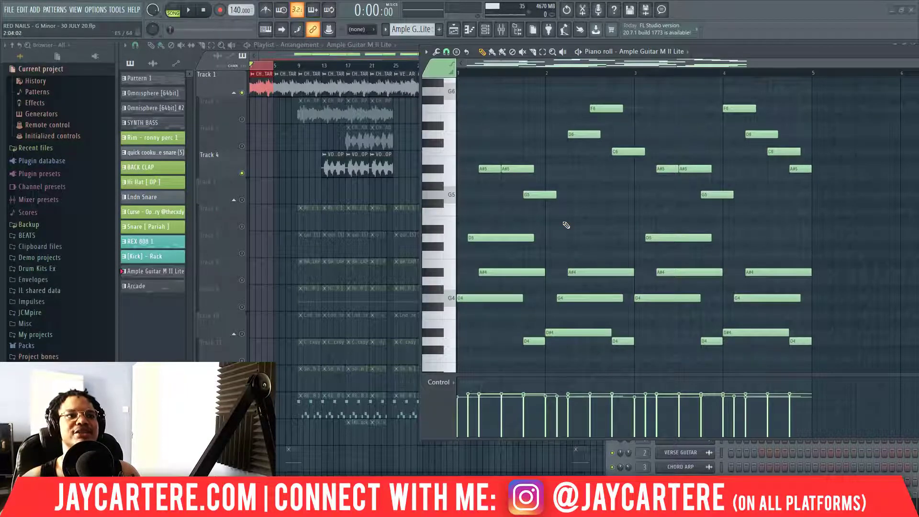
scroll(536, 230, up, 2)
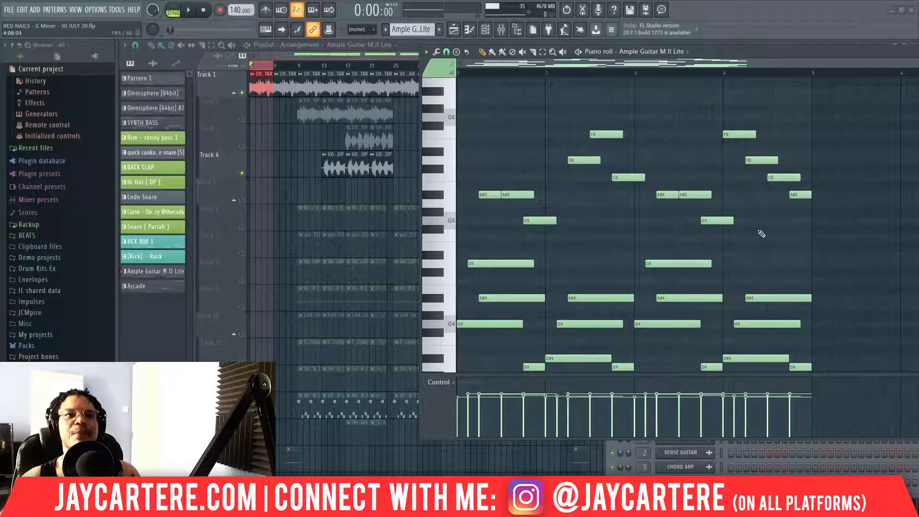
scroll(717, 217, up, 2)
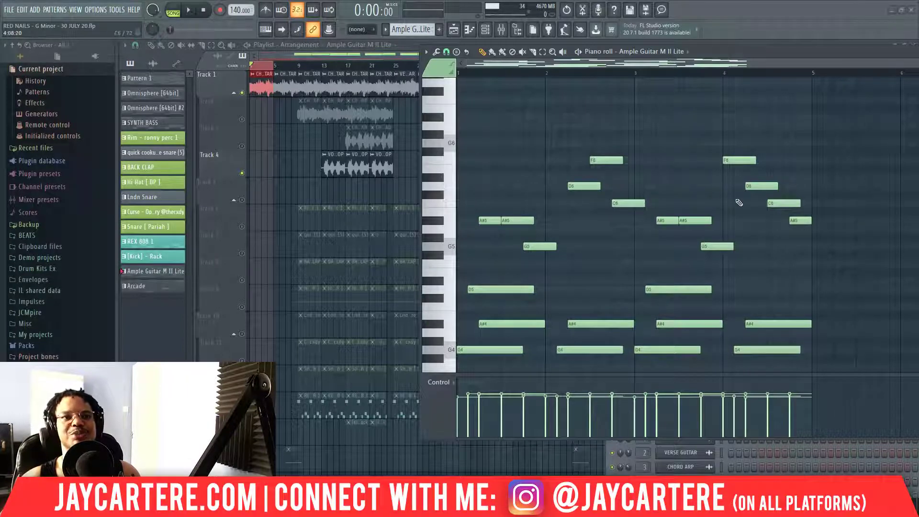
Step: Try a short D6 note at the start of bar 1 above the guitar melody, then delete it
scroll(685, 211, down, 1)
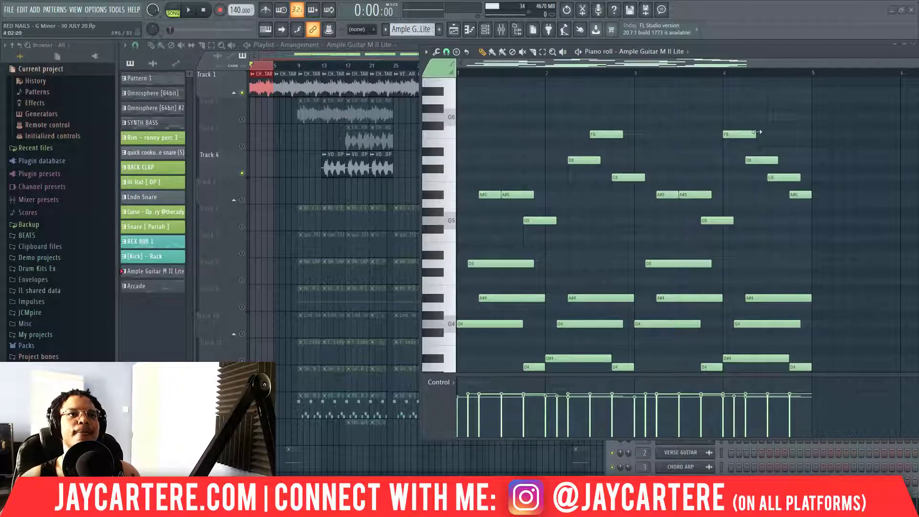
scroll(738, 133, down, 2)
scroll(737, 133, up, 2)
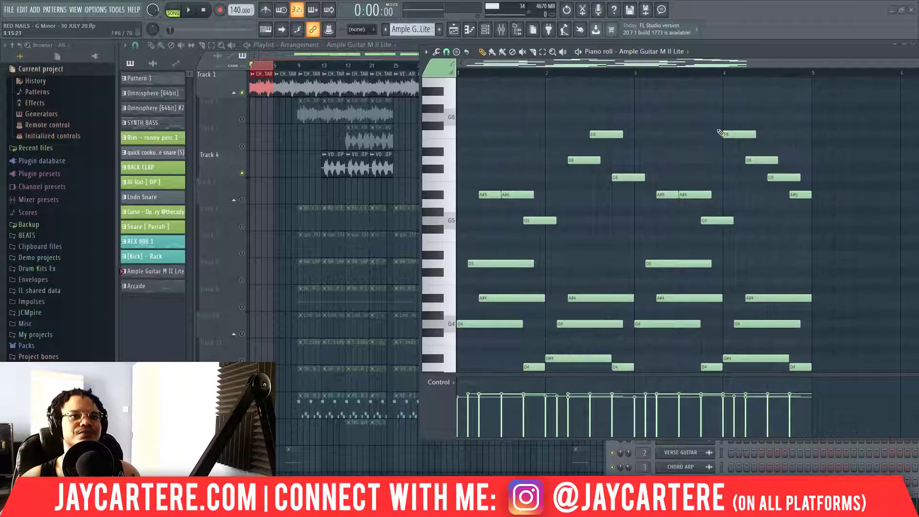
scroll(753, 135, up, 1)
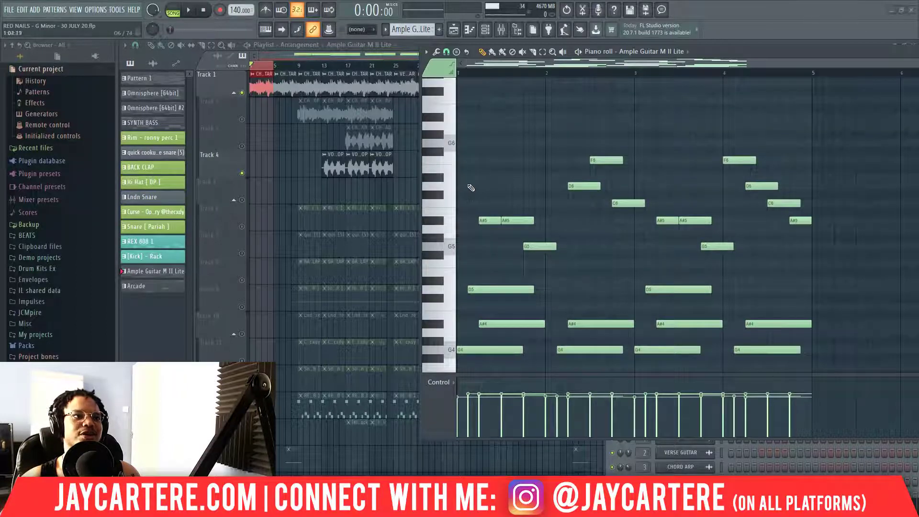
click(471, 188)
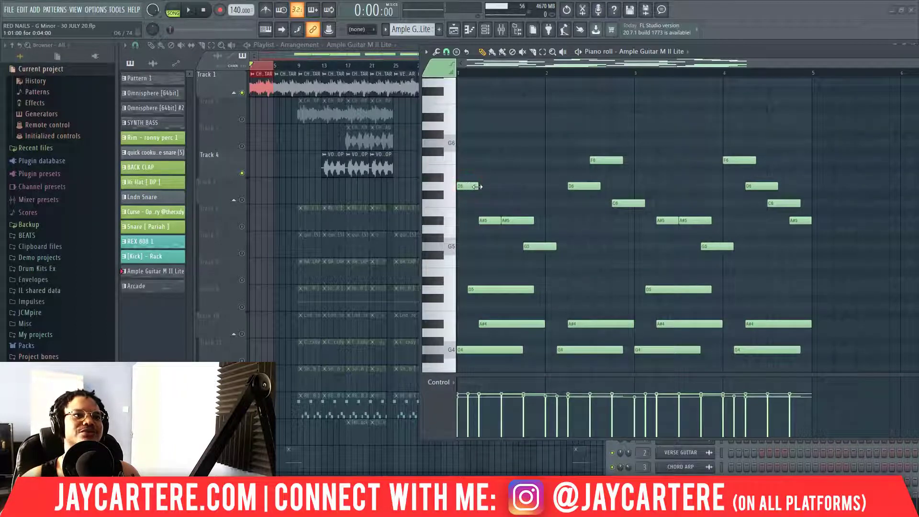
drag(476, 186, 478, 186)
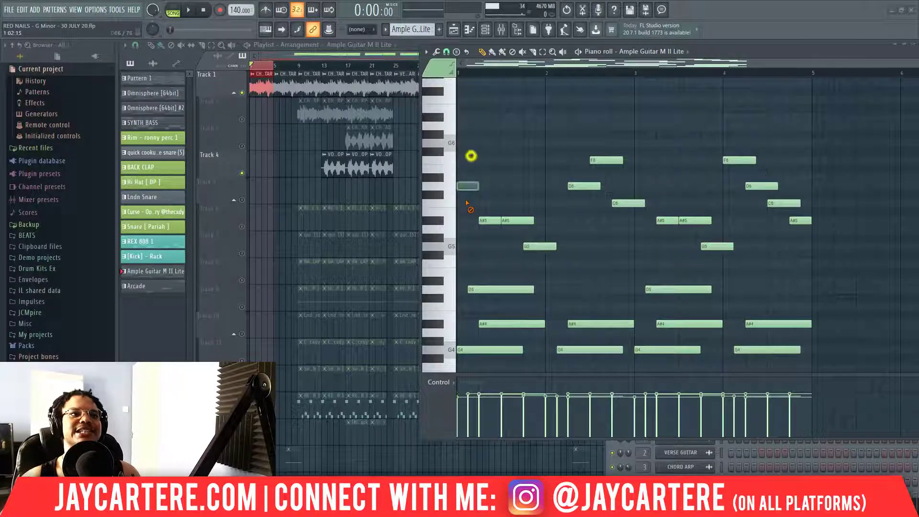
Step: Close the guitar piano roll and move the channel rack aside so the playlist arrangement is in view
drag(781, 52, 613, 66)
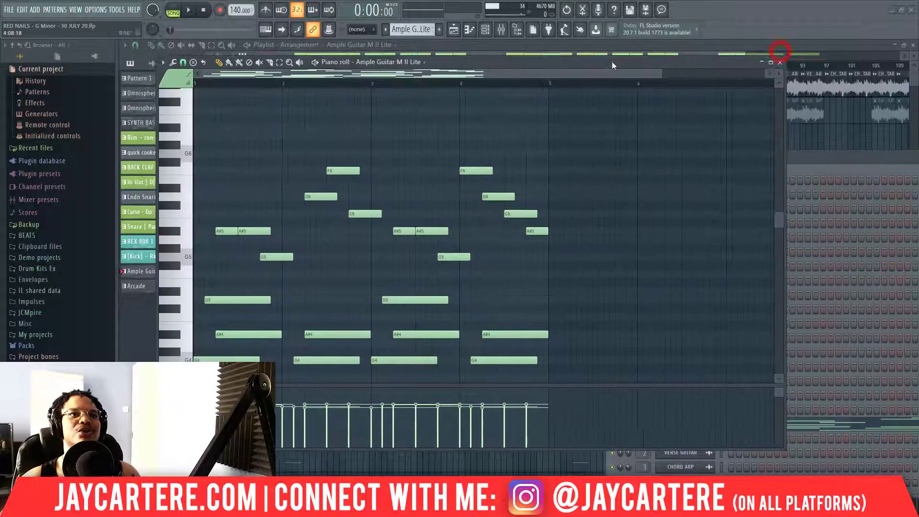
click(780, 62)
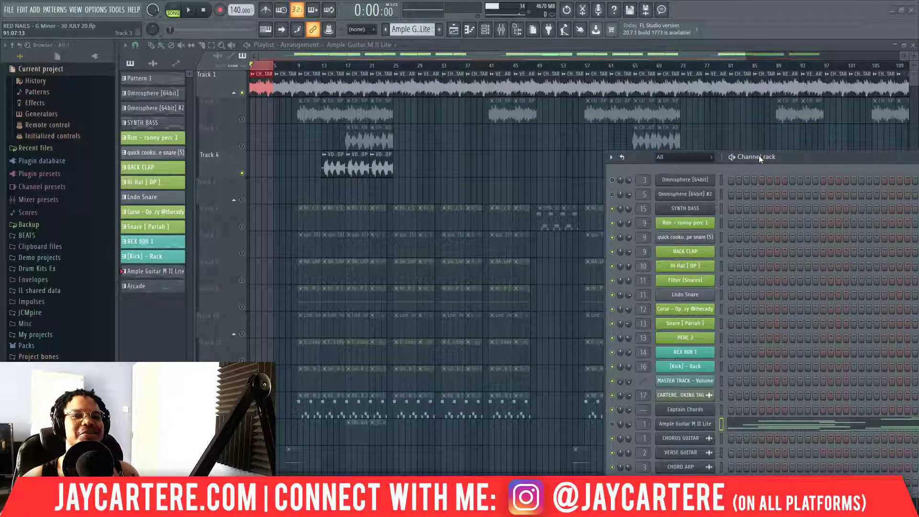
drag(822, 157, 355, 93)
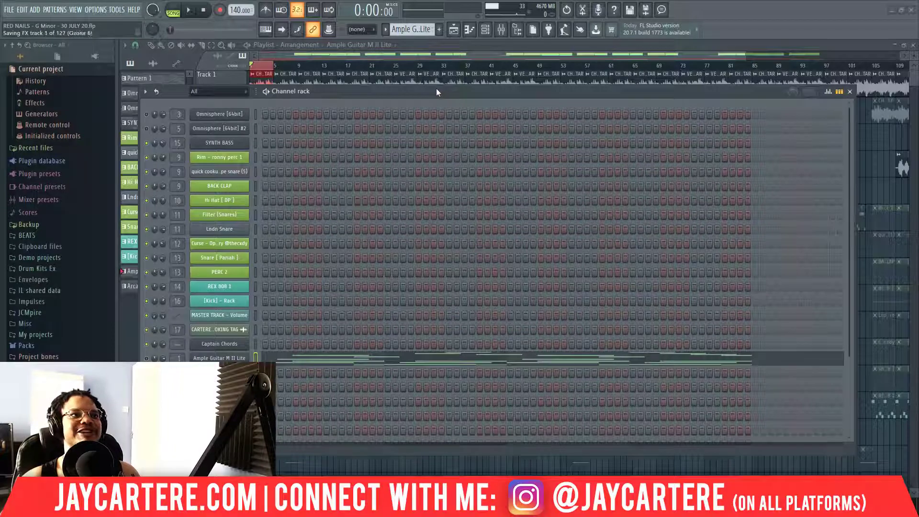
drag(436, 92, 432, 103)
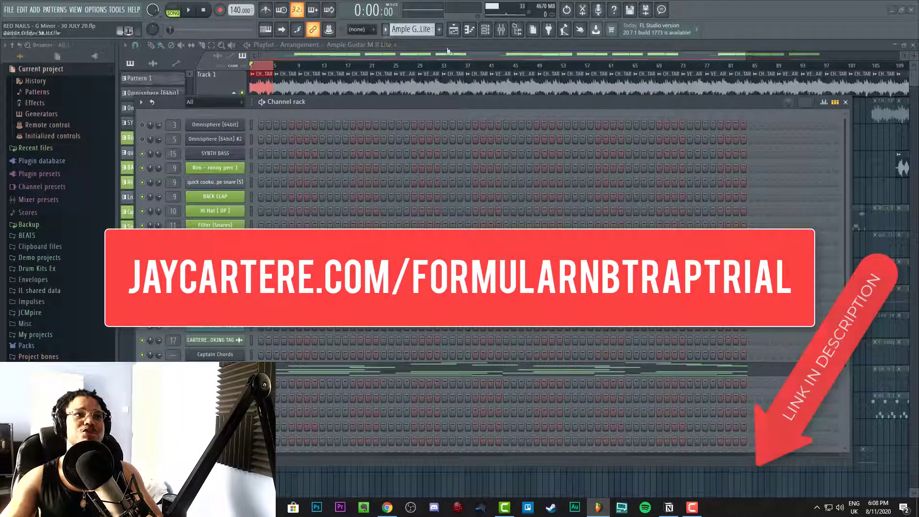
drag(407, 103, 709, 96)
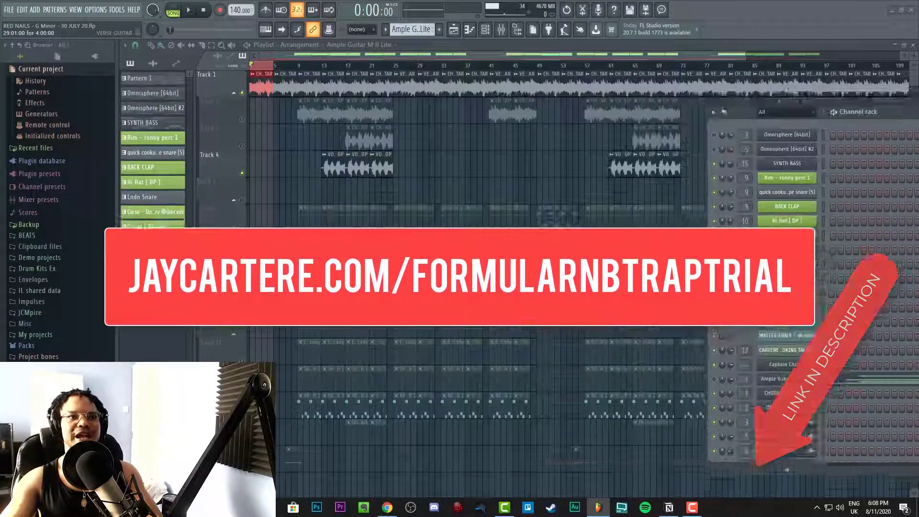